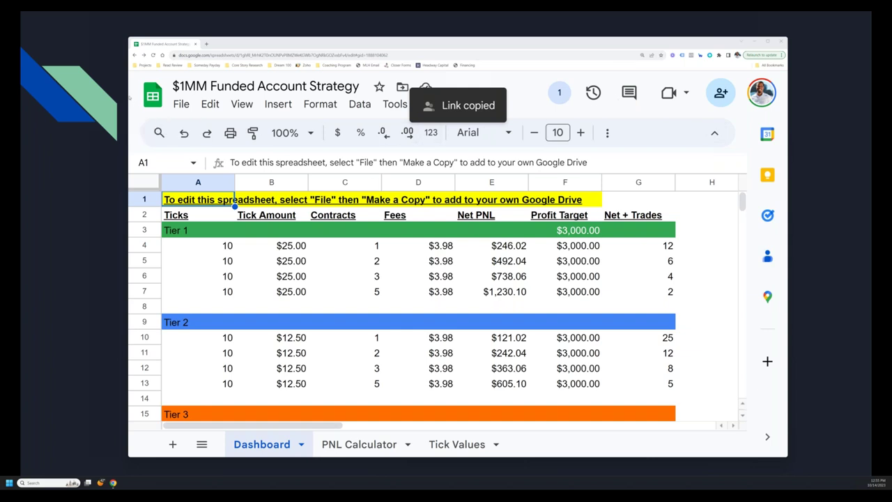
- Maximize the spreadsheet's browser window after glancing at the Tick Values sheet and returning to the Dashboard sheet
drag(129, 98, 46, 97)
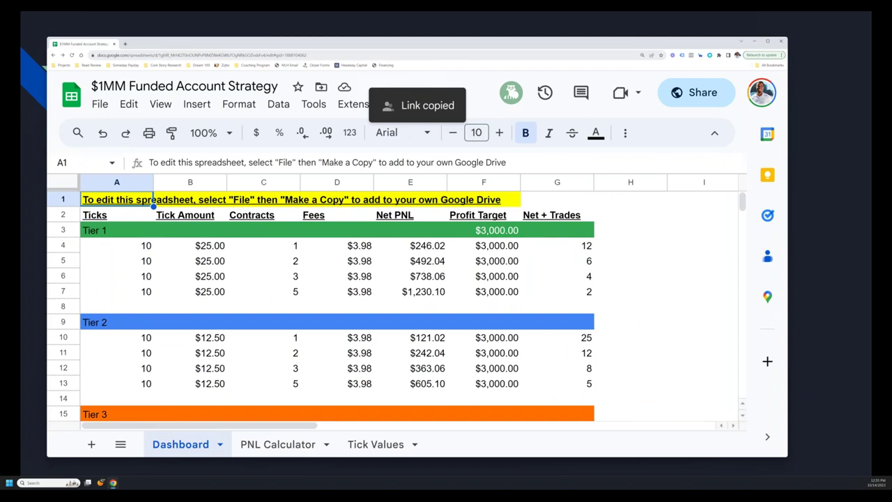
drag(311, 45, 339, 45)
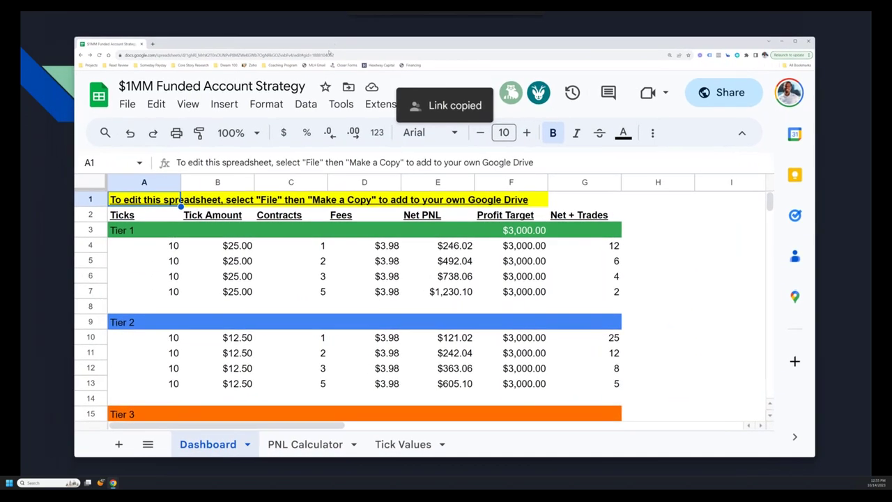
click(400, 446)
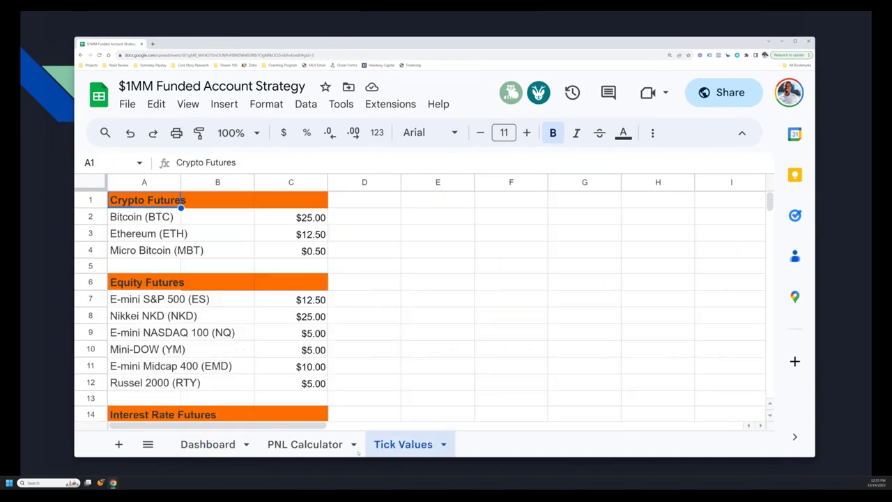
click(224, 448)
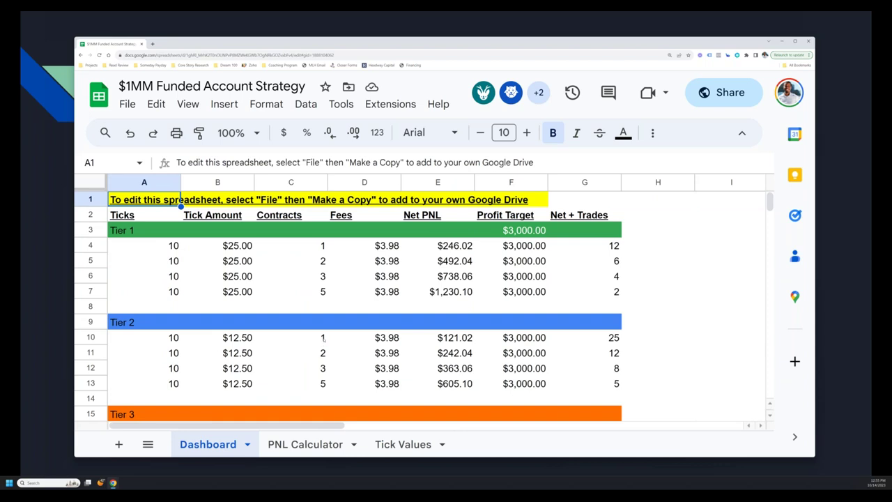
click(794, 41)
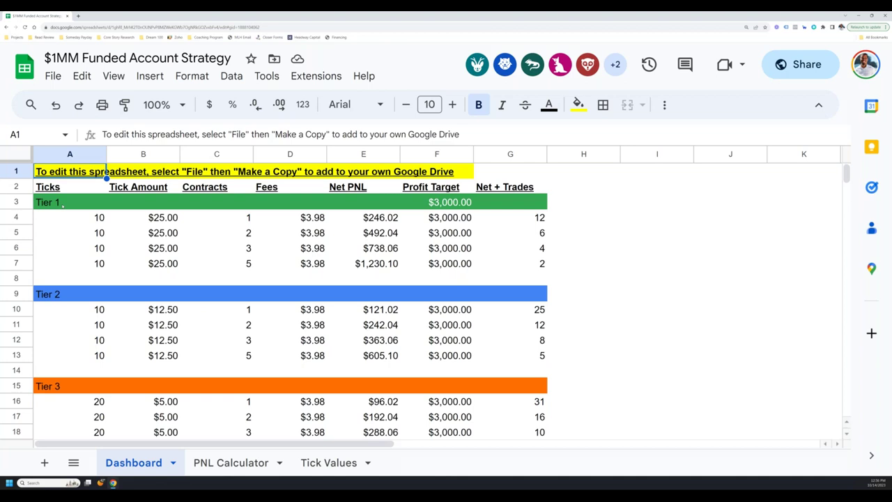
- Review the Tier 1, Tier 2 and Tier 3 rows on the Dashboard sheet
scroll(272, 208, down, 2)
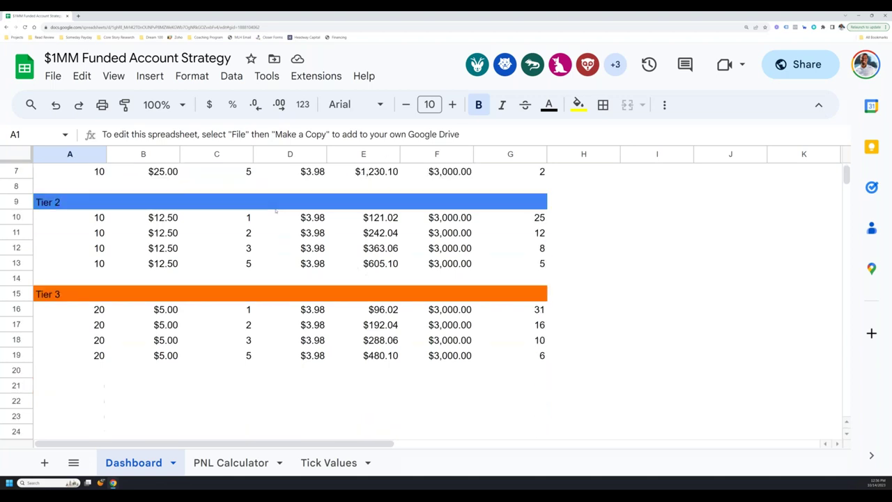
scroll(276, 211, up, 1)
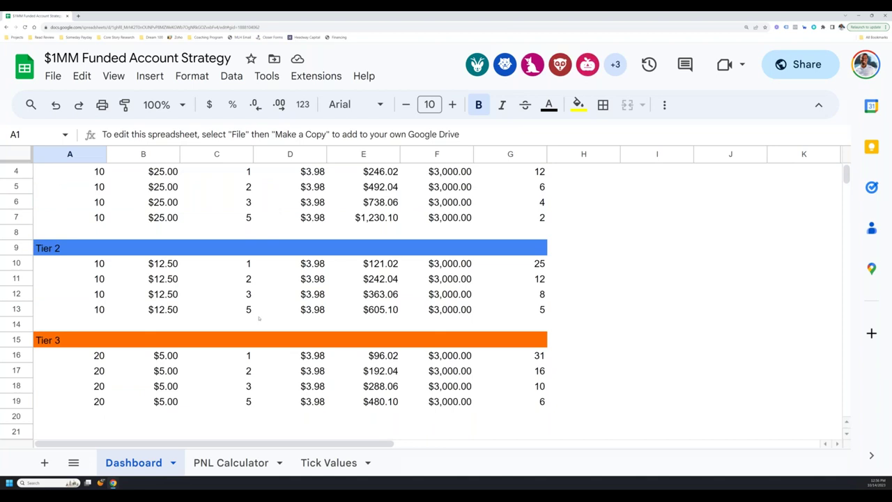
scroll(259, 318, up, 1)
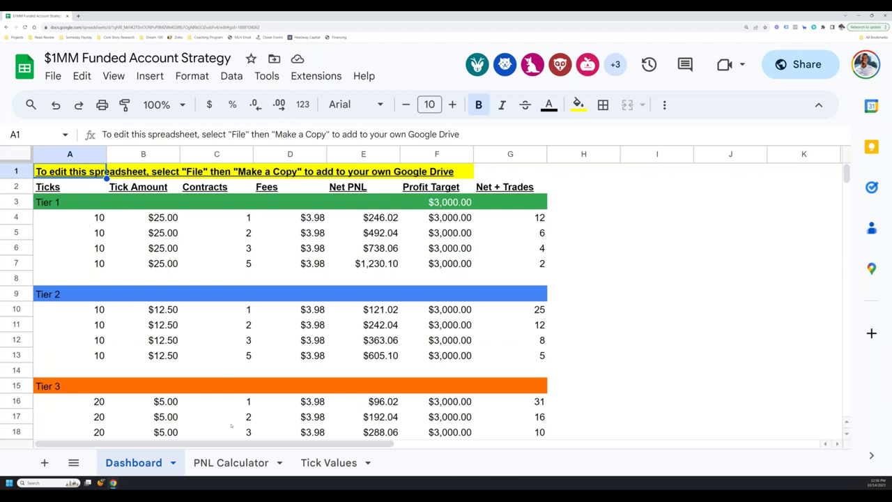
scroll(234, 427, down, 2)
scroll(231, 425, up, 1)
scroll(231, 424, up, 1)
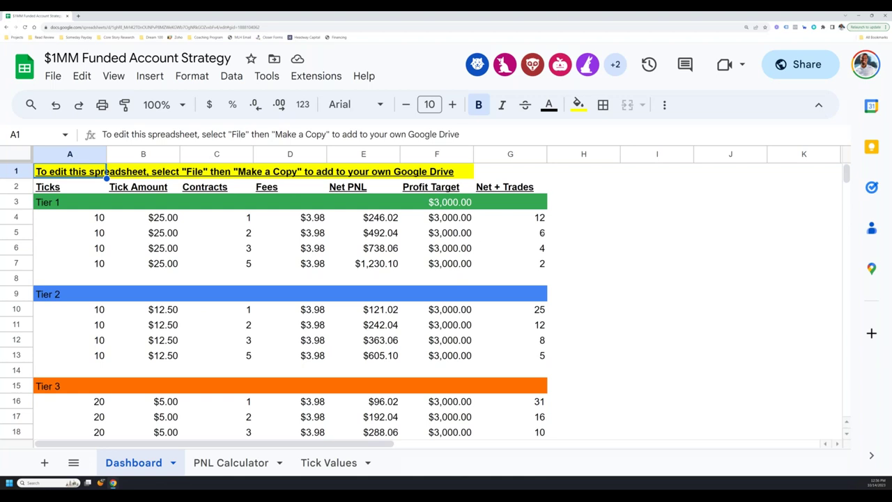
- Examine the Contracts, Net PNL and Net + Trades cells of the one-contract row in Tier 1
click(510, 232)
click(249, 236)
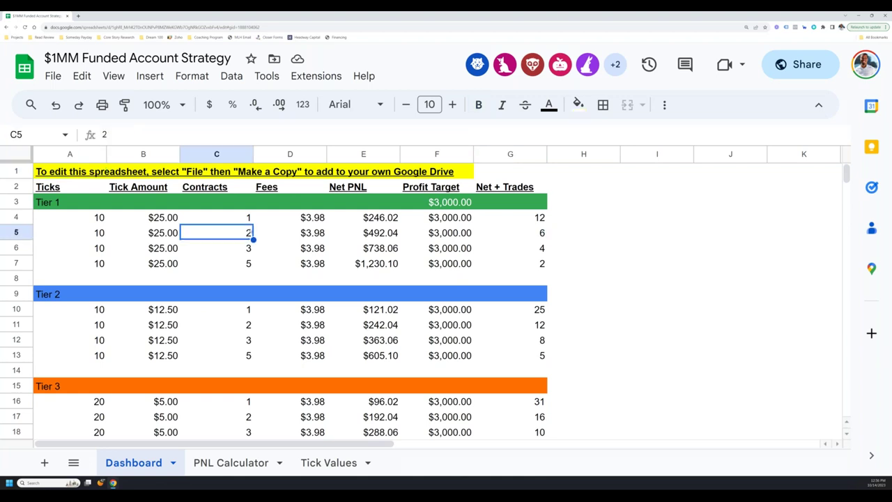
click(251, 217)
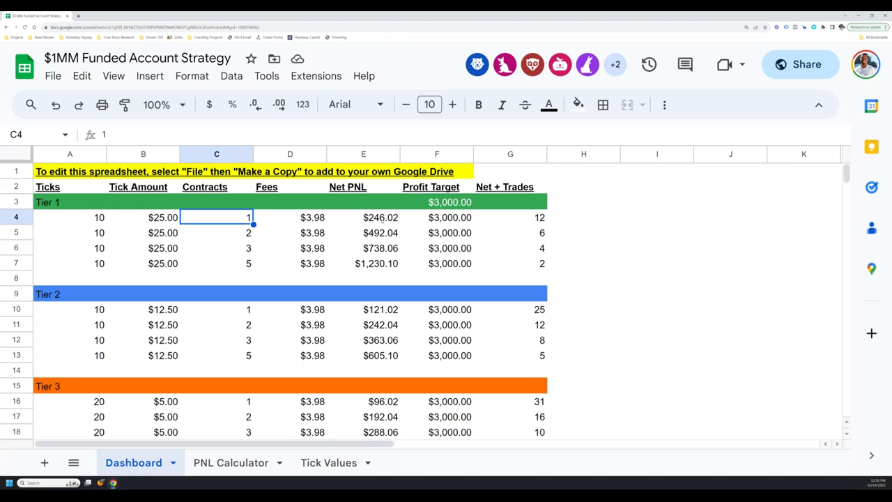
click(382, 220)
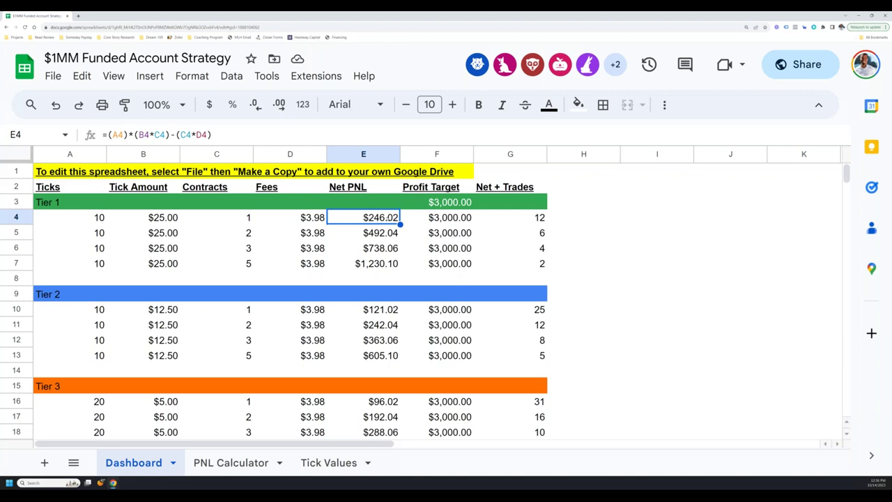
click(543, 218)
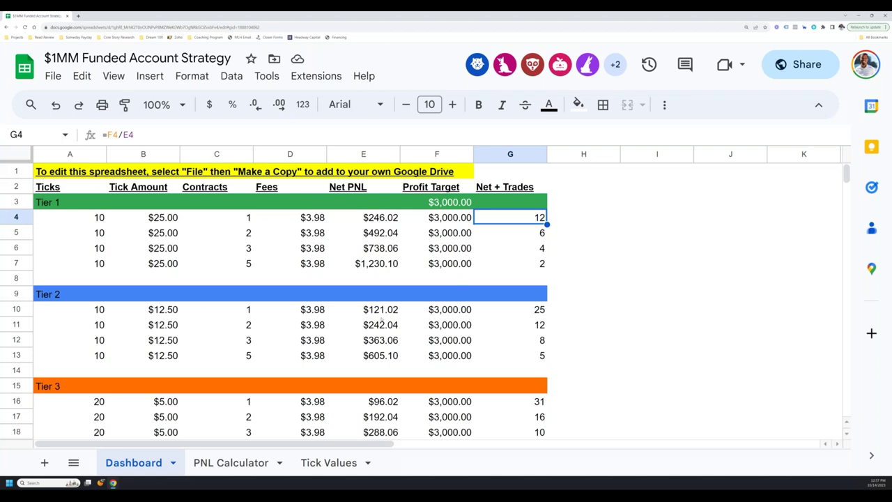
- Check the Net PNL of the two-contract rows in Tier 2 and Tier 3, and of Tier 3's three-contract row
click(385, 327)
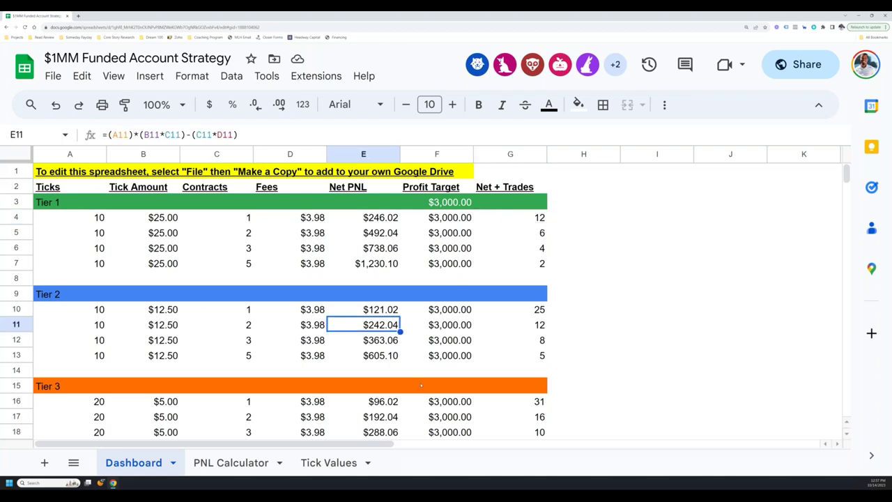
scroll(384, 327, down, 1)
click(383, 373)
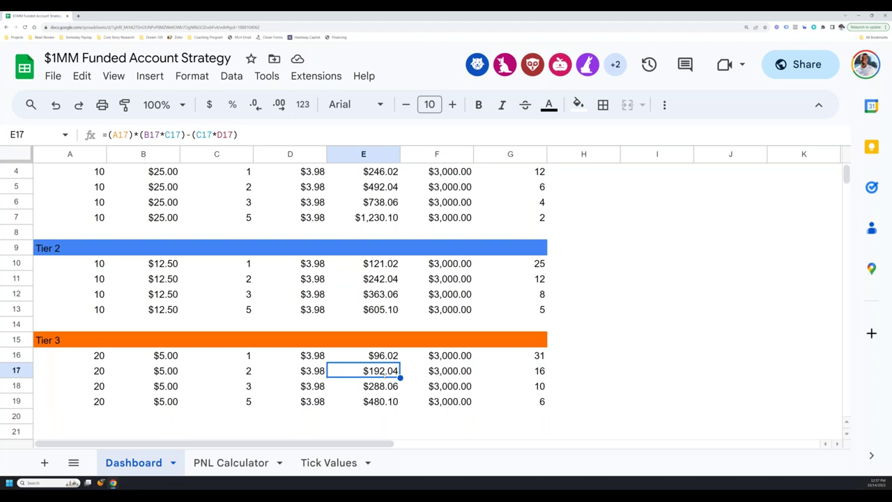
click(382, 386)
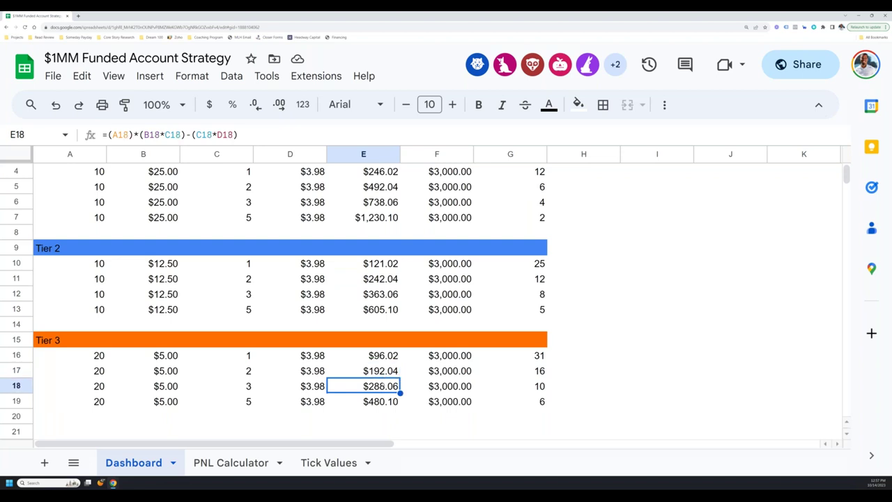
scroll(382, 386, up, 1)
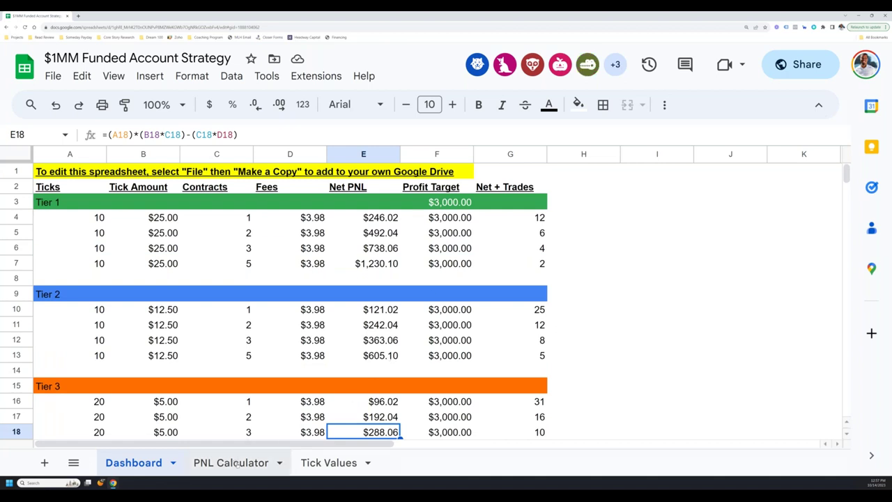
- Examine the Accounts and PNL Target columns on the PNL Calculator sheet, and the Contracts, PNL Target and Net + Trades of Tier 1's one-contract row
click(237, 466)
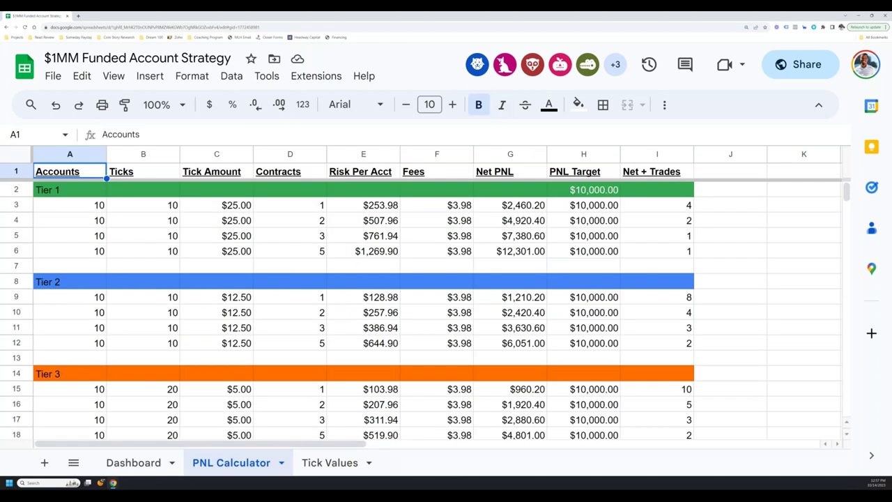
key(ctrl+minus)
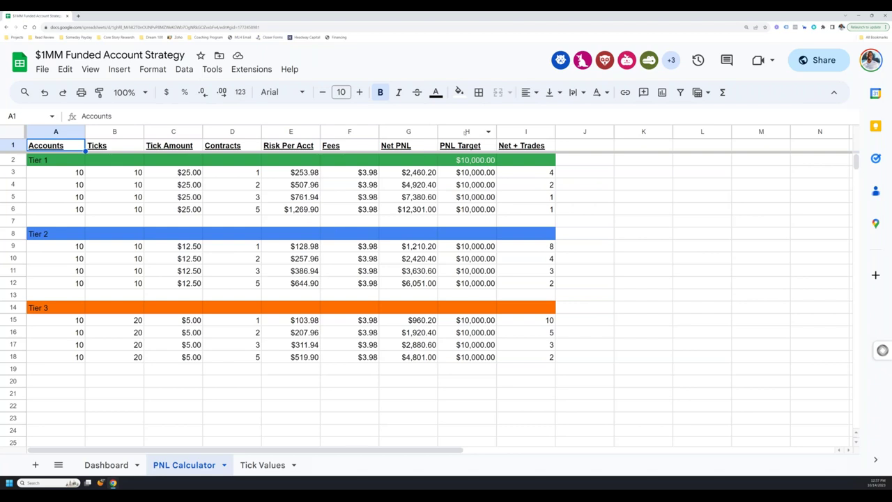
click(467, 132)
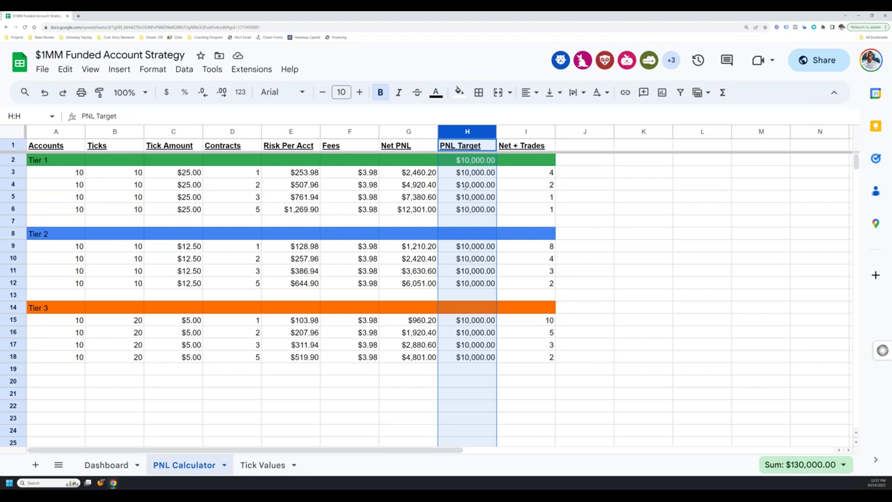
click(481, 184)
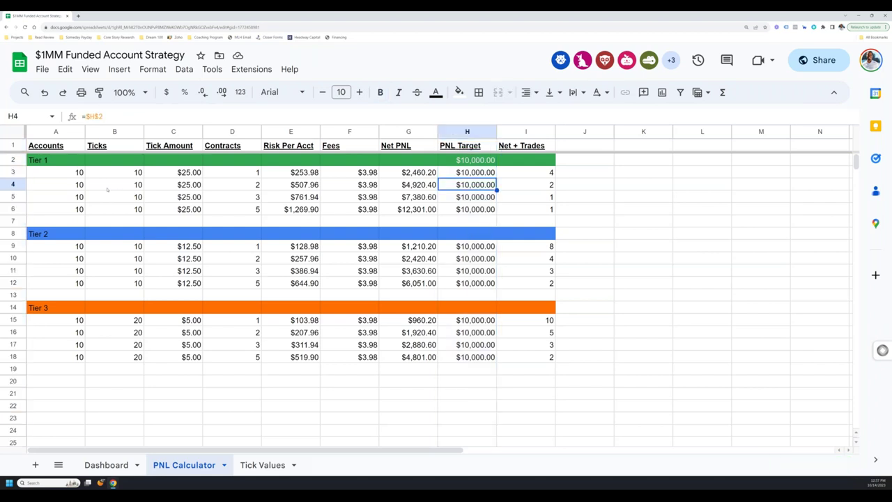
click(59, 135)
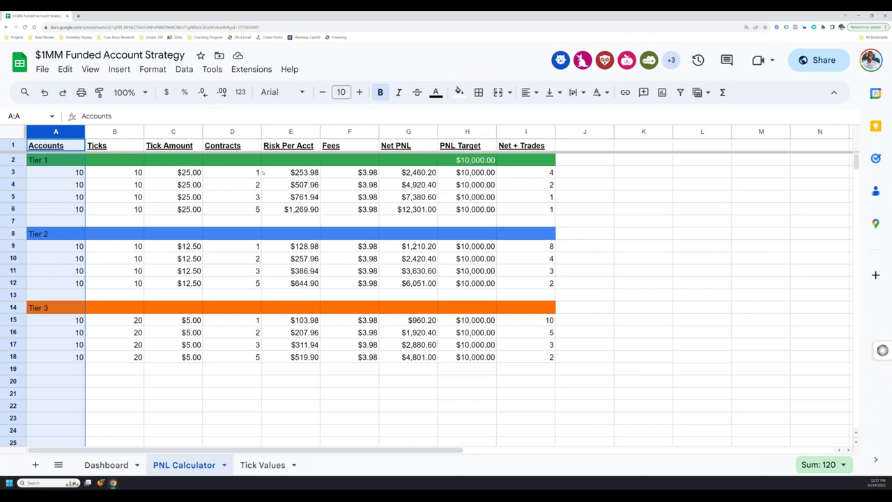
click(255, 174)
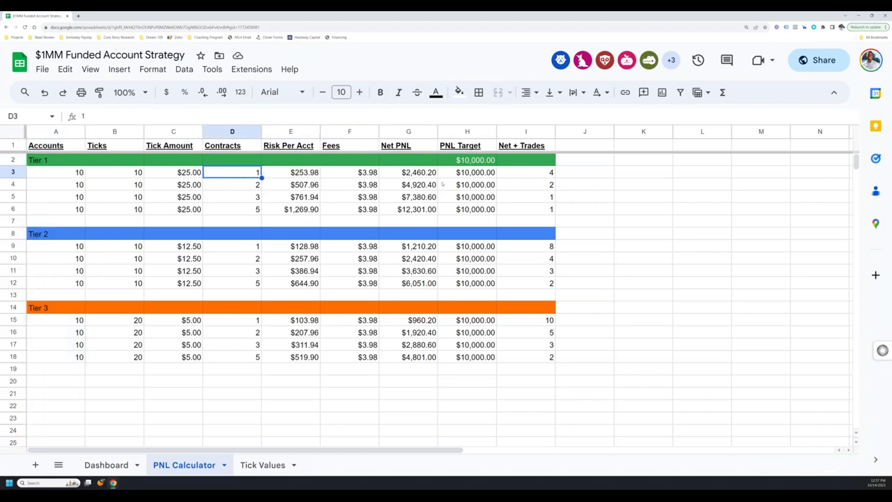
click(483, 176)
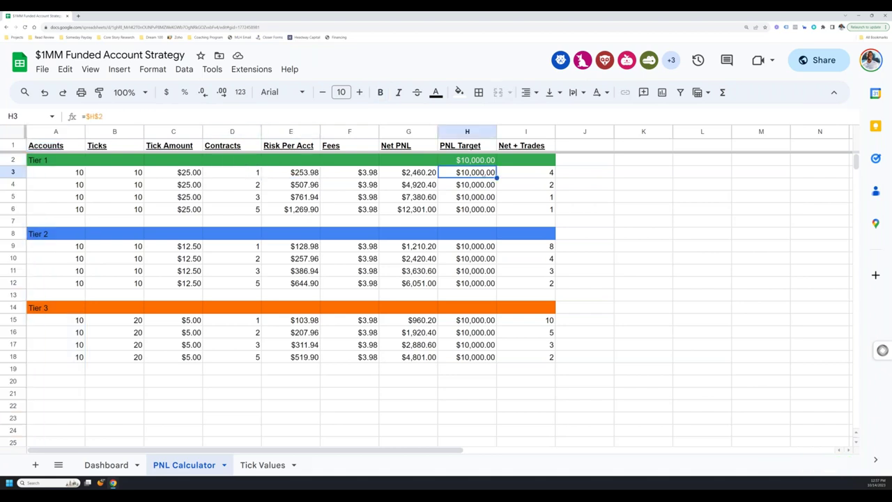
click(538, 176)
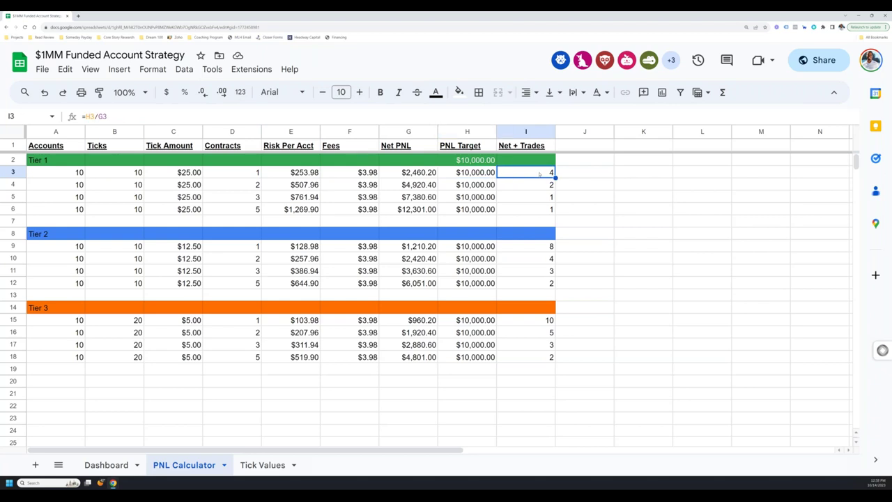
- Set the Dashboard sheet's Profit Target in F3 to 10000 and check Net + Trades for the one-contract Tier 1 row
click(105, 466)
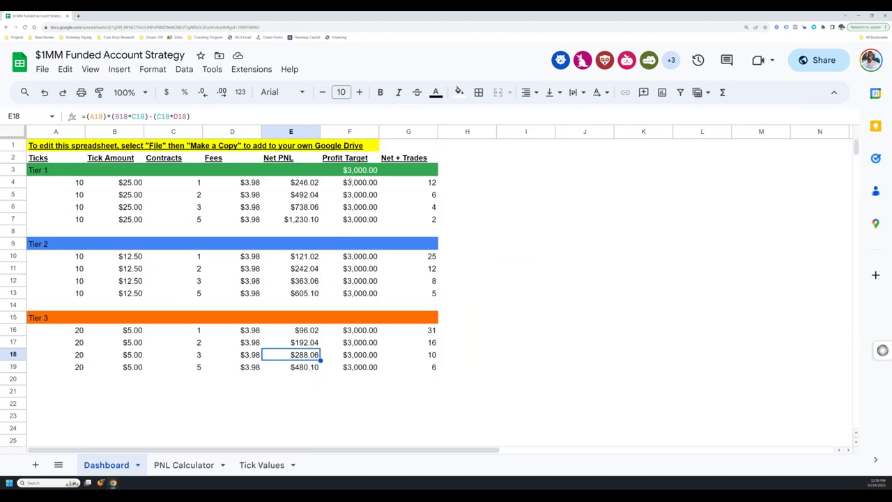
click(358, 170)
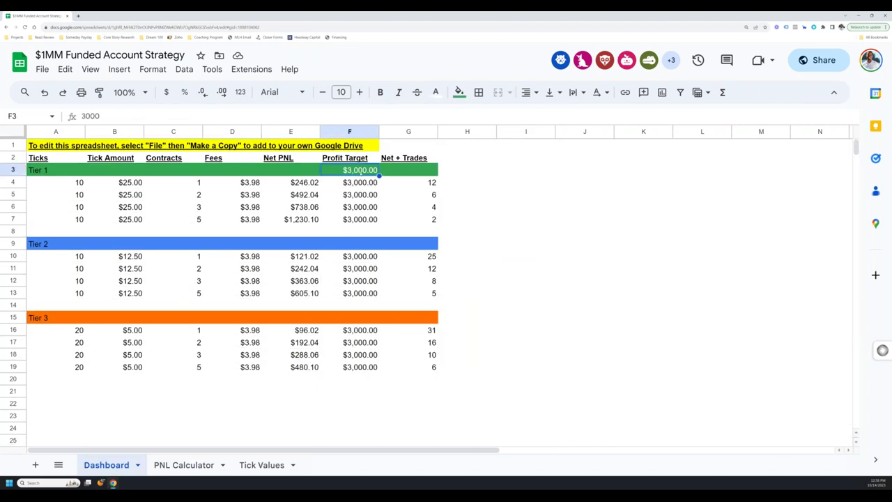
text(10000)
key(Return)
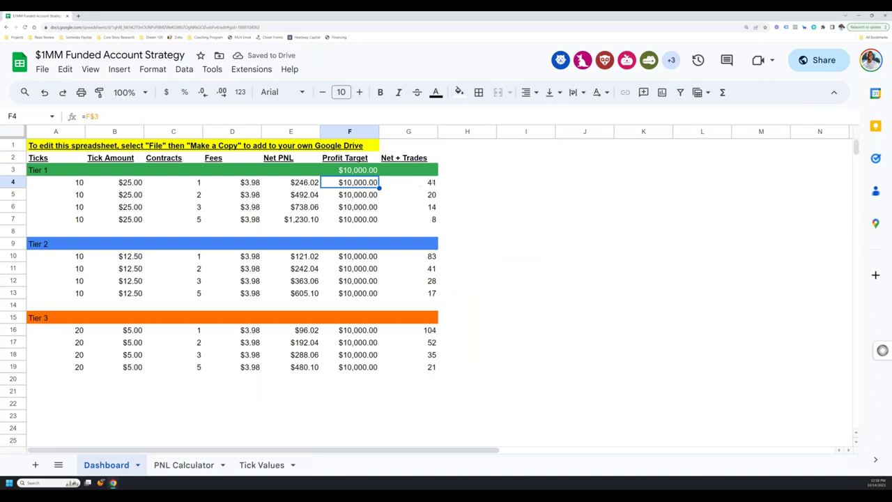
click(431, 183)
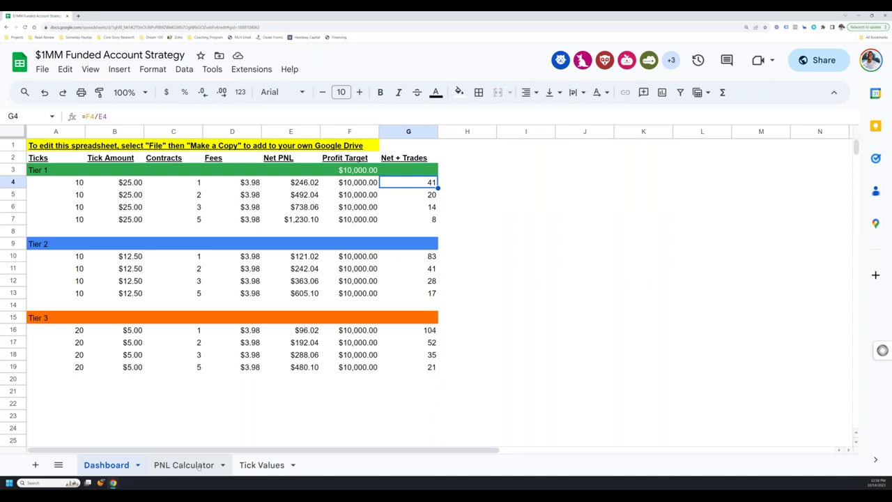
- View the PNL Calculator sheet and the file's Make a copy option, and return to the Dashboard sheet without copying
click(188, 465)
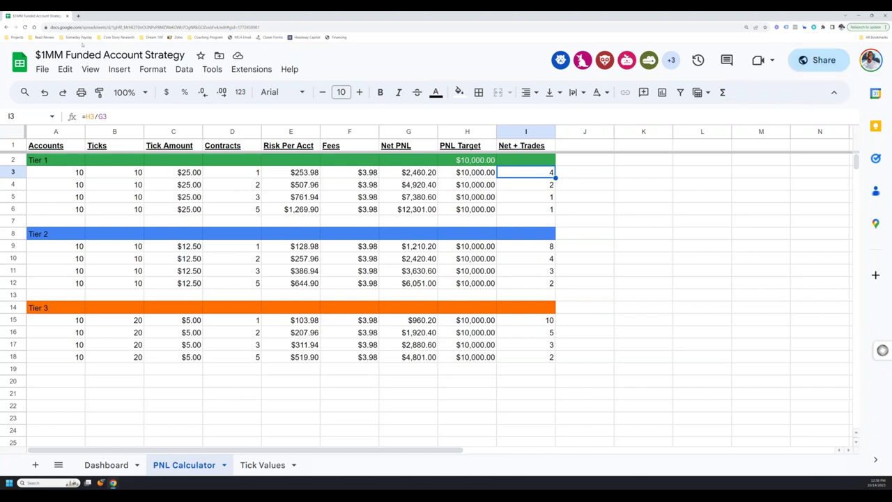
click(43, 70)
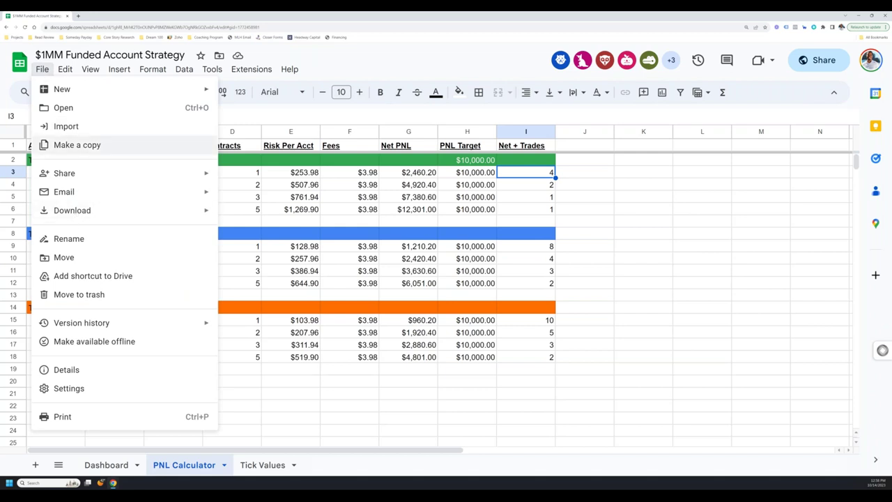
click(406, 47)
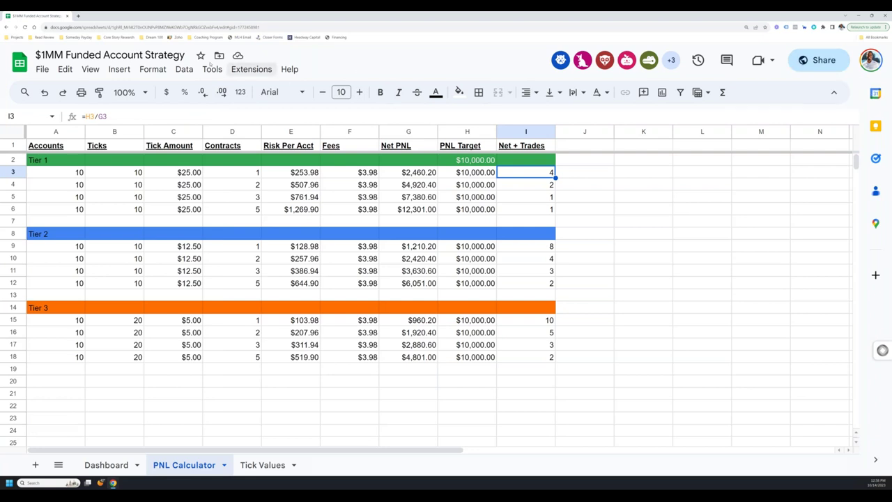
click(42, 69)
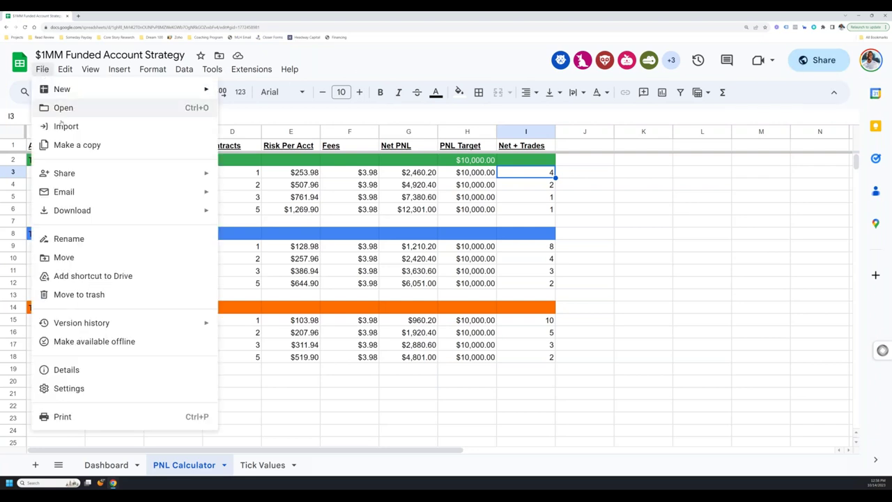
click(107, 465)
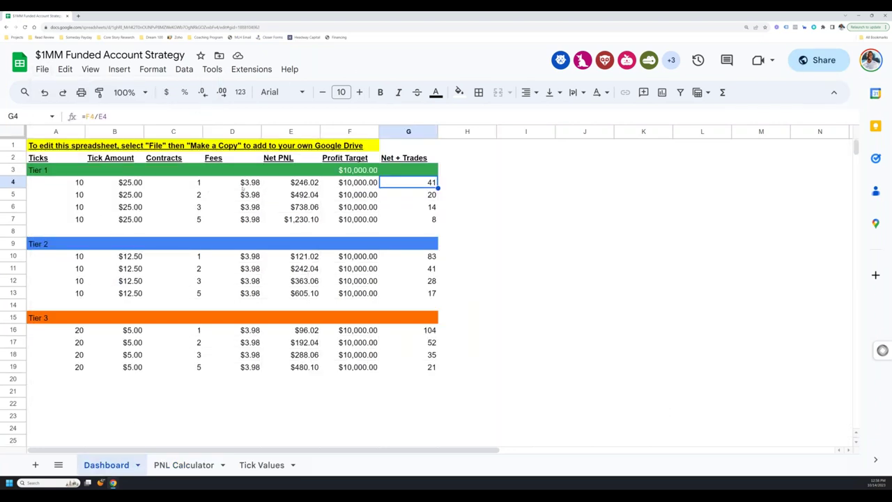
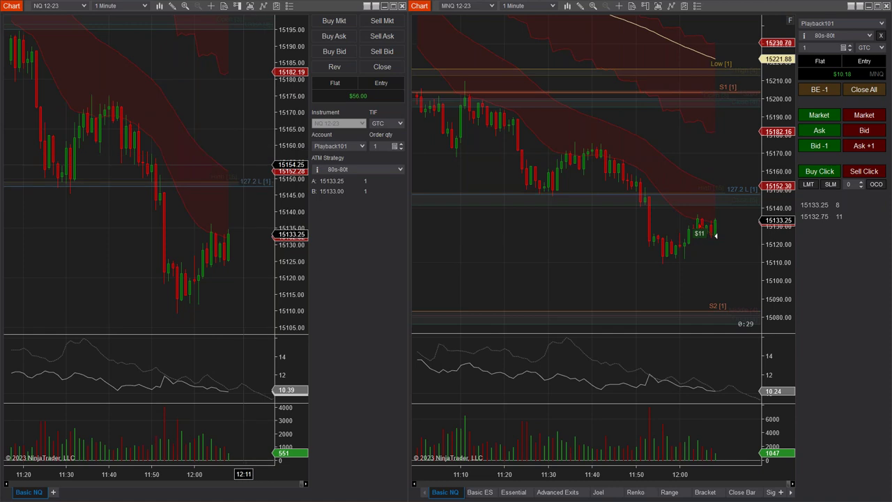
- Place a one-contract sell limit order at 15170.50 on the NQ 12-23 chart, and cancel it
right_click(205, 111)
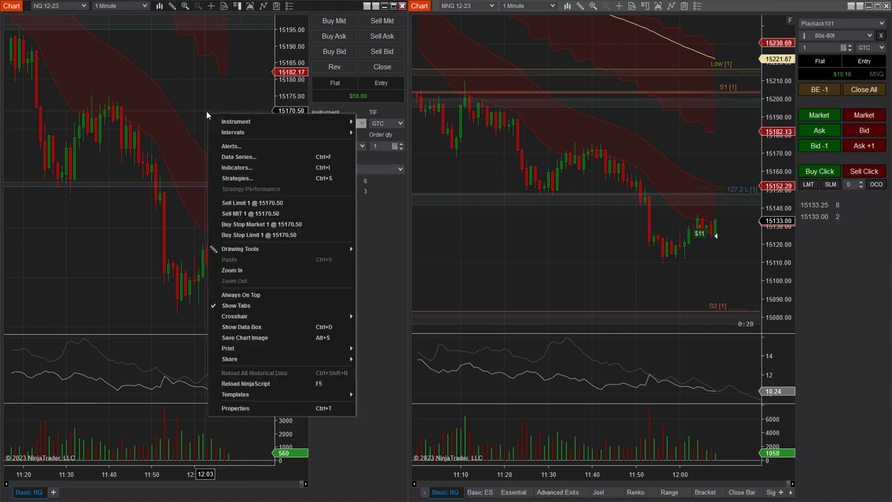
click(237, 205)
drag(205, 111, 260, 119)
click(266, 118)
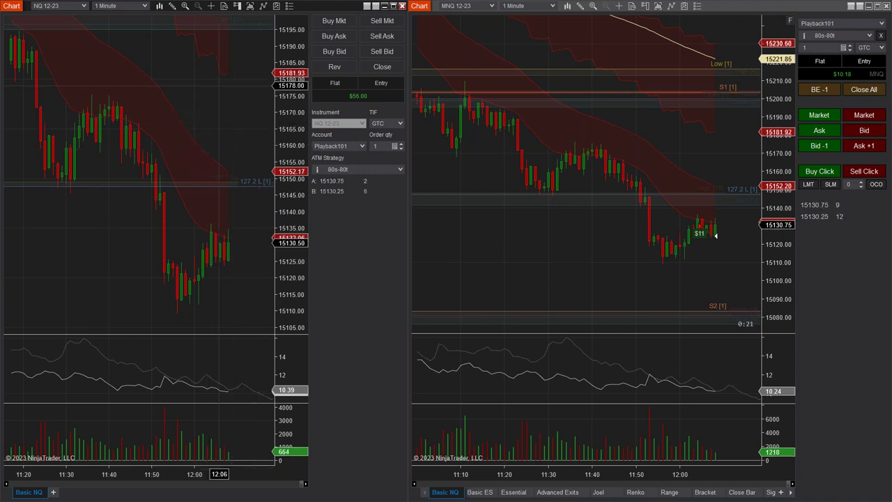
- Try one-contract sell limit orders on the MNQ 12-23 chart with Sell Click, placing one at 15169.75, and cancel them
click(861, 175)
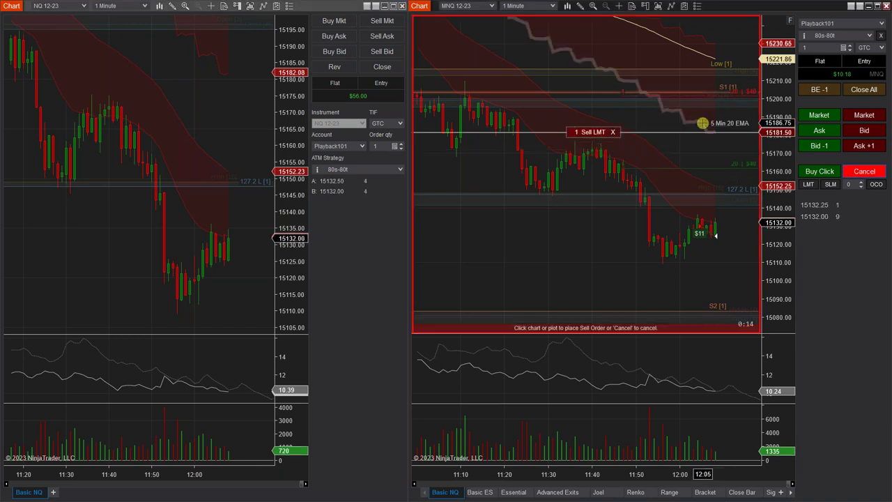
click(593, 153)
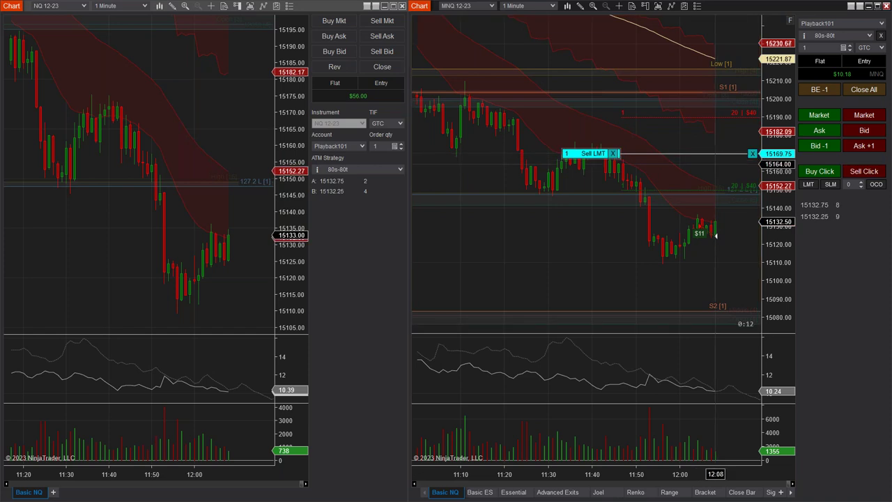
mouse_move(592, 153)
mouse_down()
mouse_move(593, 135)
mouse_move(593, 162)
mouse_up()
click(746, 161)
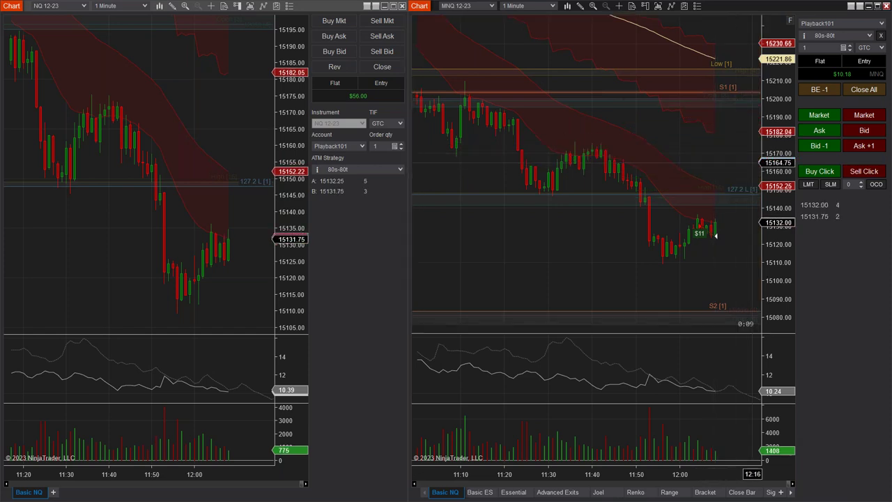
click(856, 174)
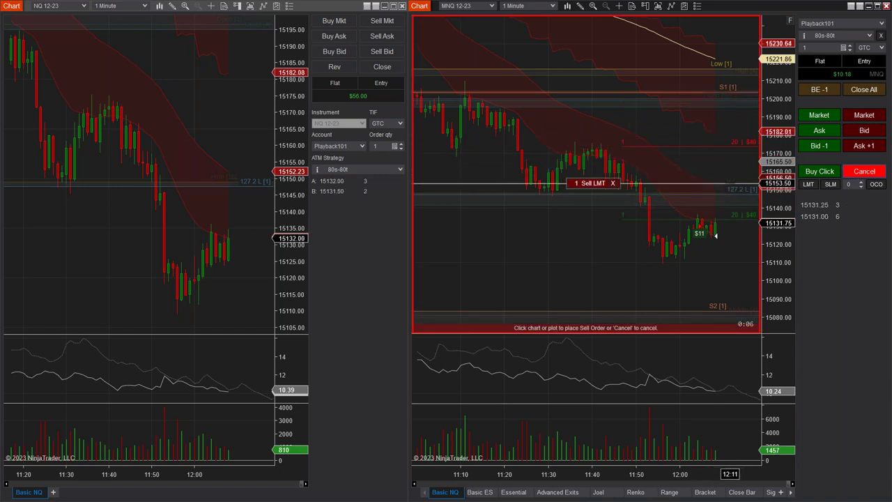
click(593, 162)
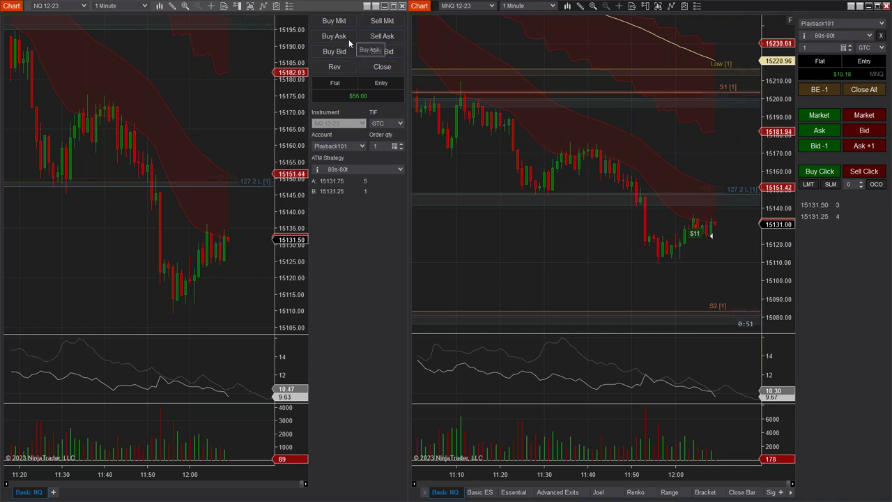
- Preview the entry, stop and target lines of the Bid -1, Ask and Ask +1 order options on the MNQ chart
click(828, 145)
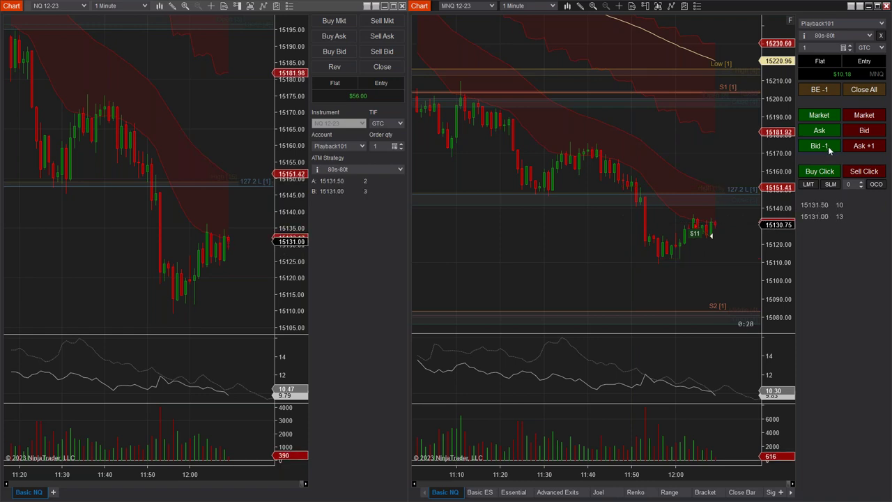
click(830, 147)
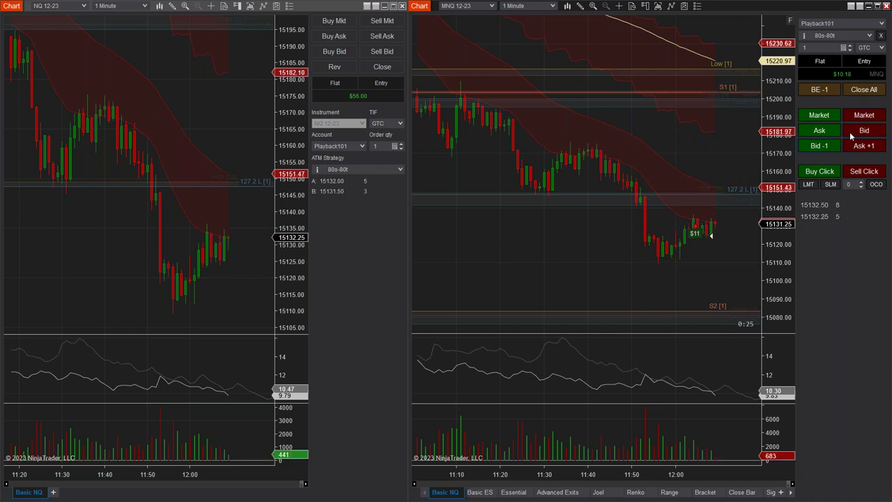
click(849, 136)
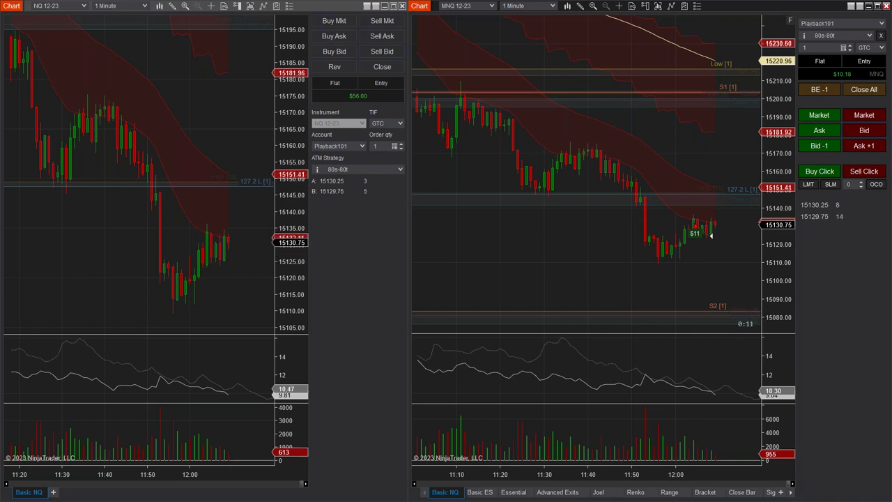
click(823, 131)
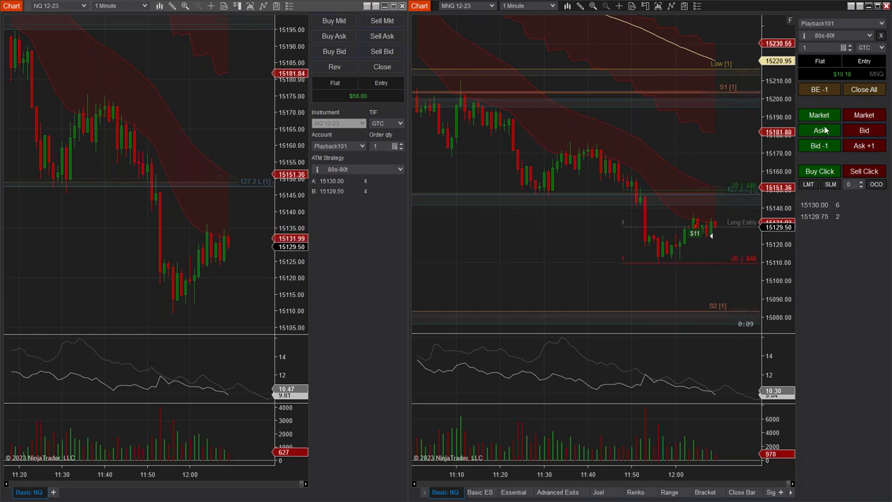
click(858, 147)
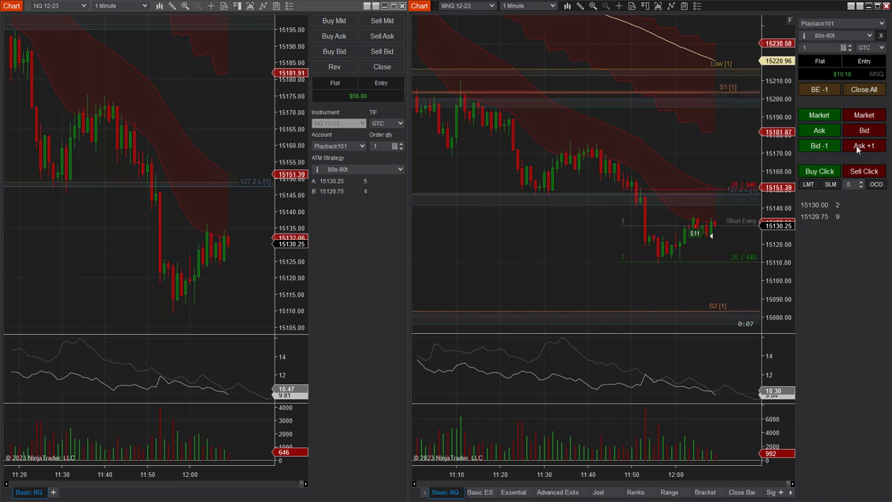
click(834, 136)
click(847, 139)
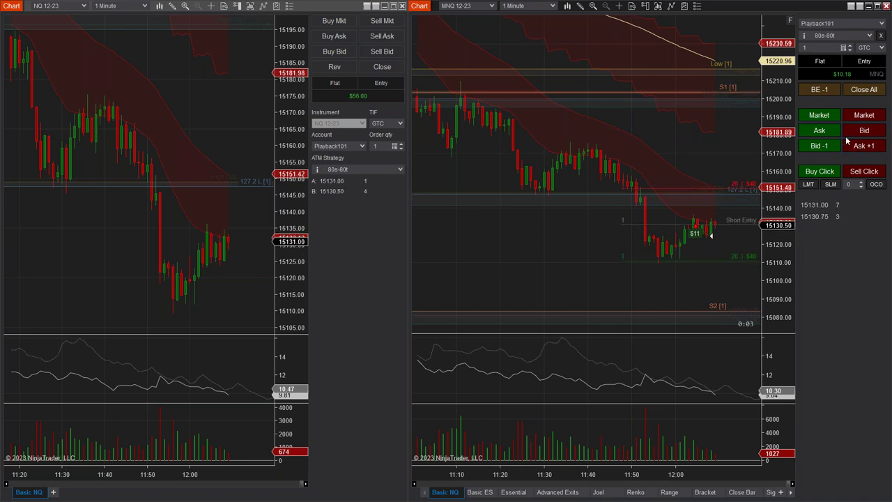
click(862, 146)
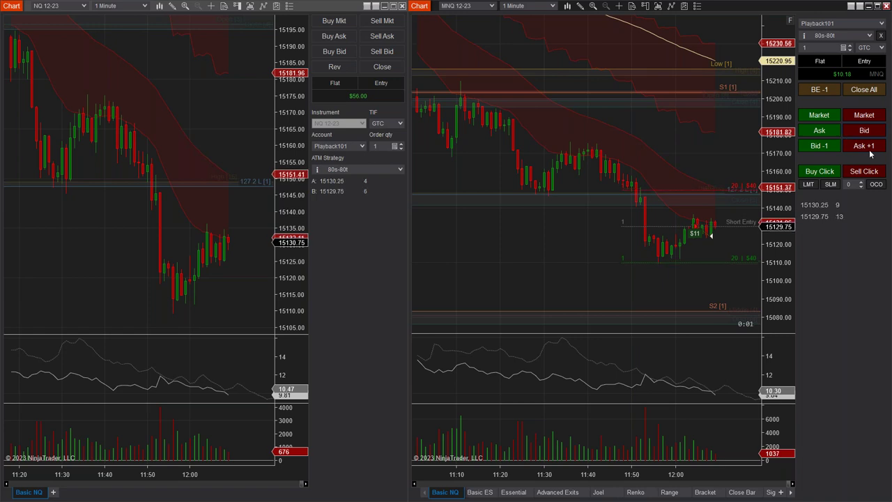
click(822, 131)
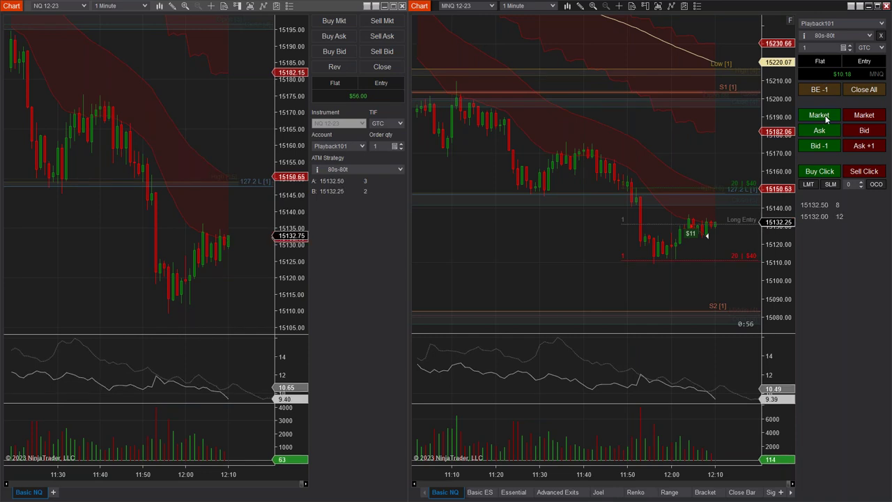
- Buy one MNQ contract at market with the 80s-80t strategy, and switch the NQ chart to MNQ 12-23
click(827, 119)
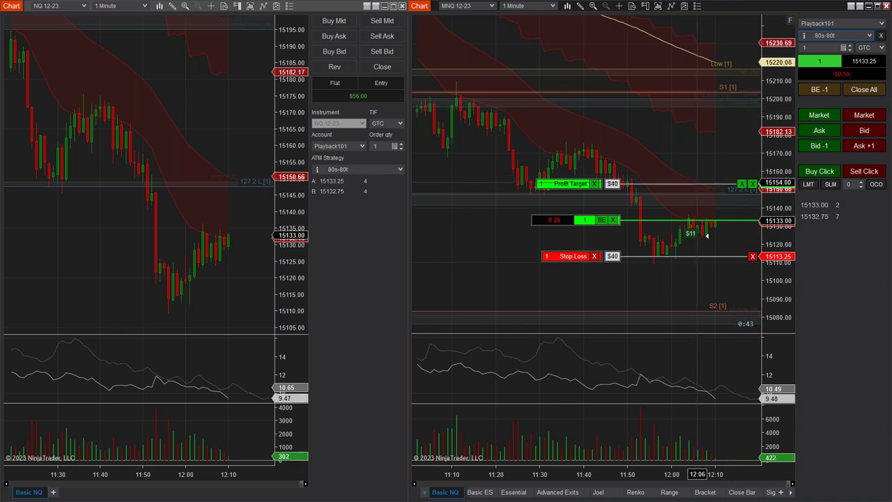
click(362, 149)
click(358, 156)
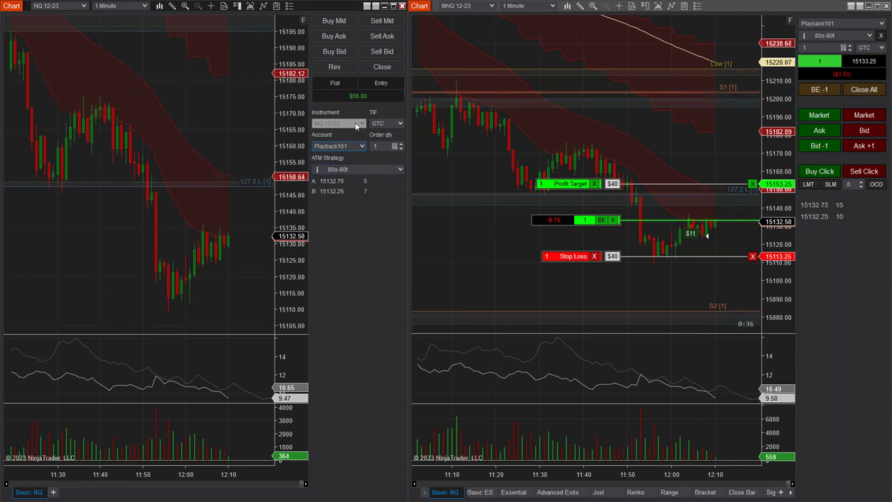
click(70, 5)
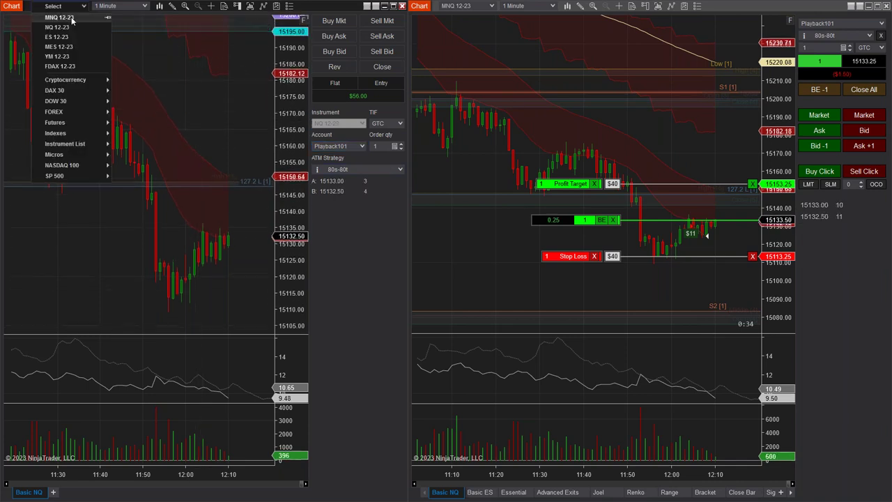
click(71, 17)
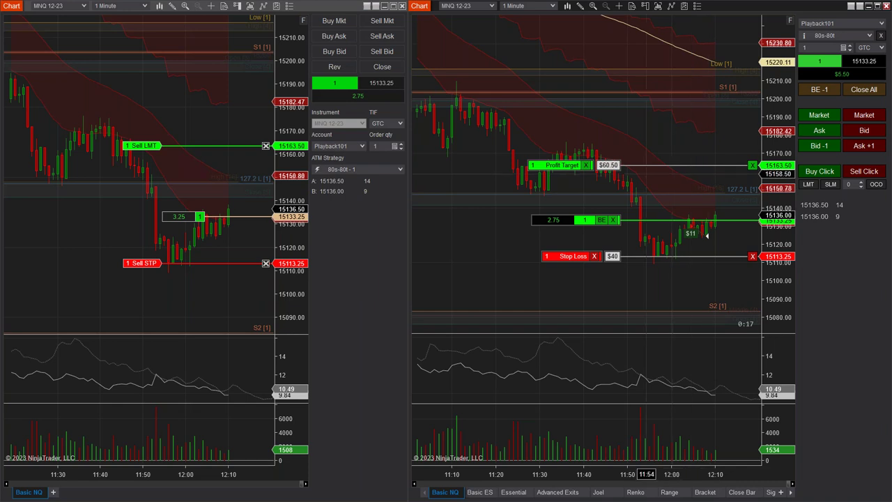
- Buy one more MNQ contract at market, and hide the open position's PNL value
click(820, 115)
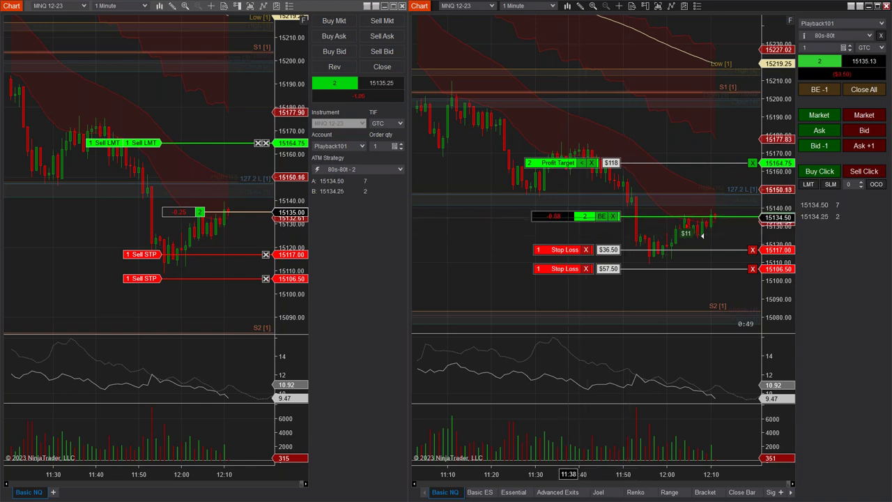
right_click(554, 220)
click(690, 180)
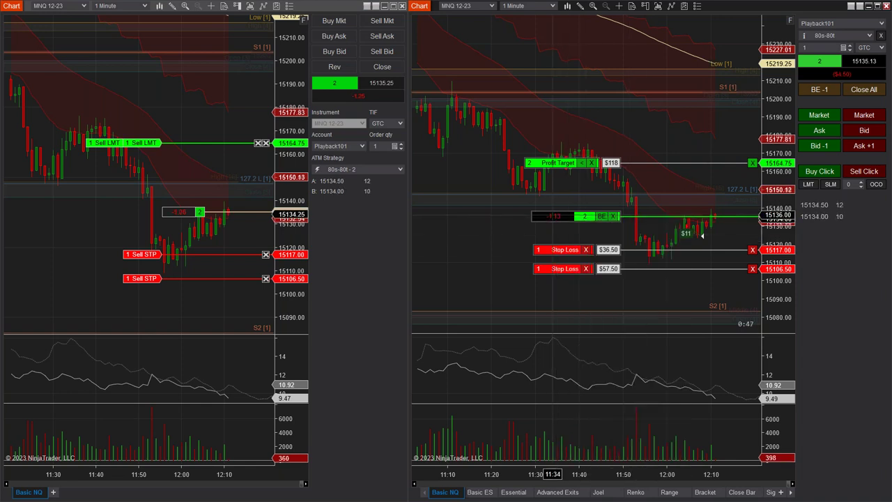
click(843, 75)
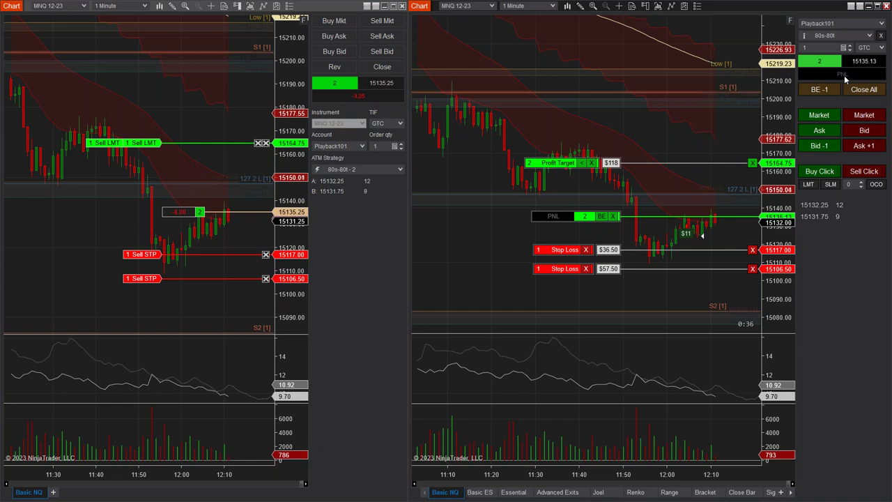
click(850, 75)
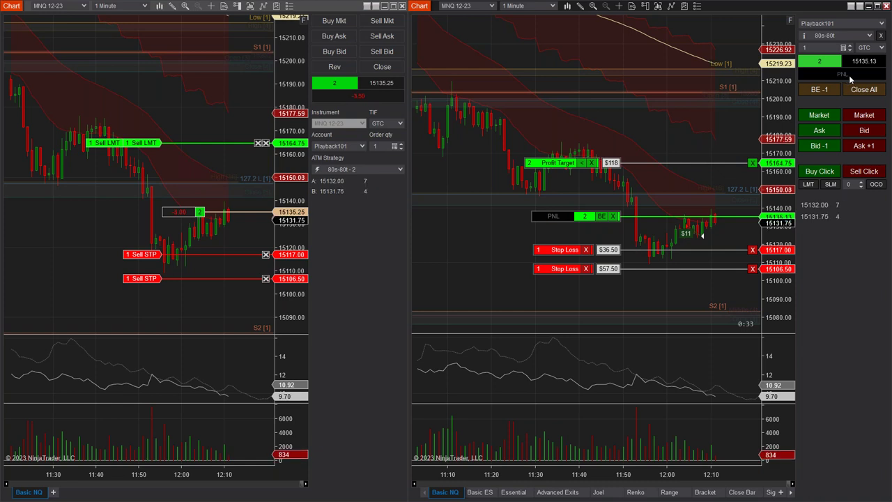
click(849, 75)
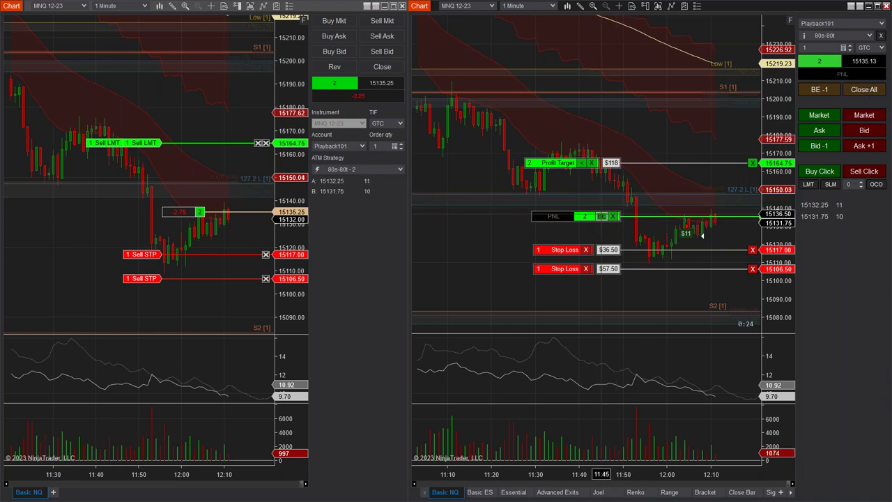
- Move the stop losses with the break-even offset set to BE -21, and close the MNQ position
click(825, 90)
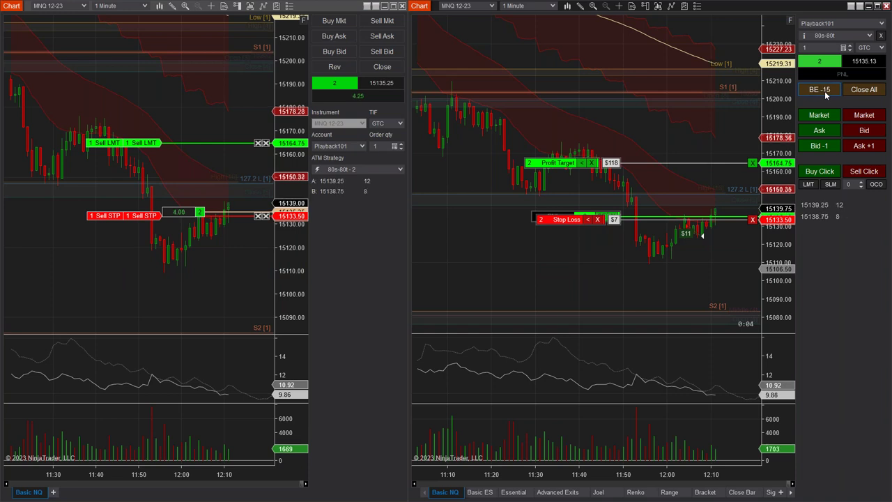
click(821, 90)
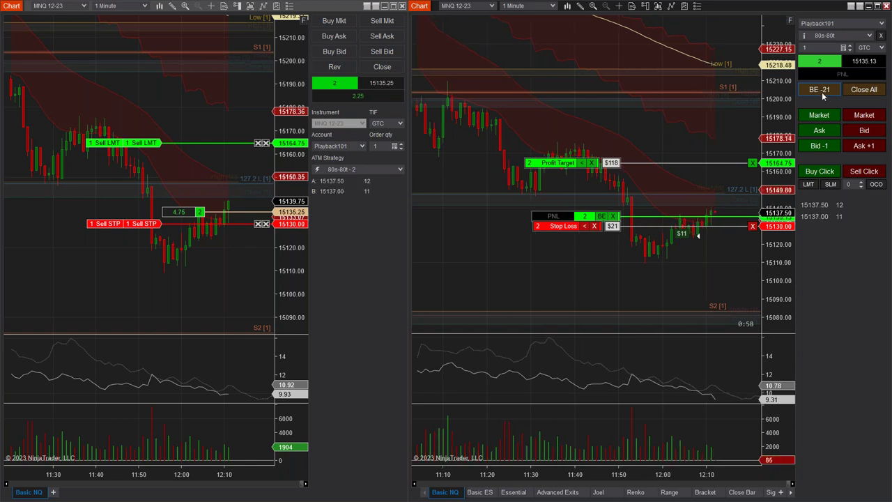
click(868, 90)
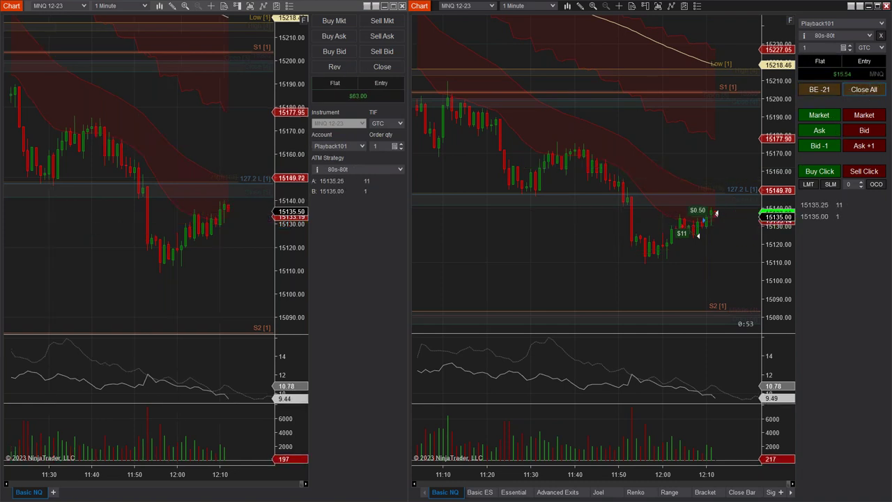
- Place a one-contract MNQ sell limit order attached to the 50 EMA
click(865, 172)
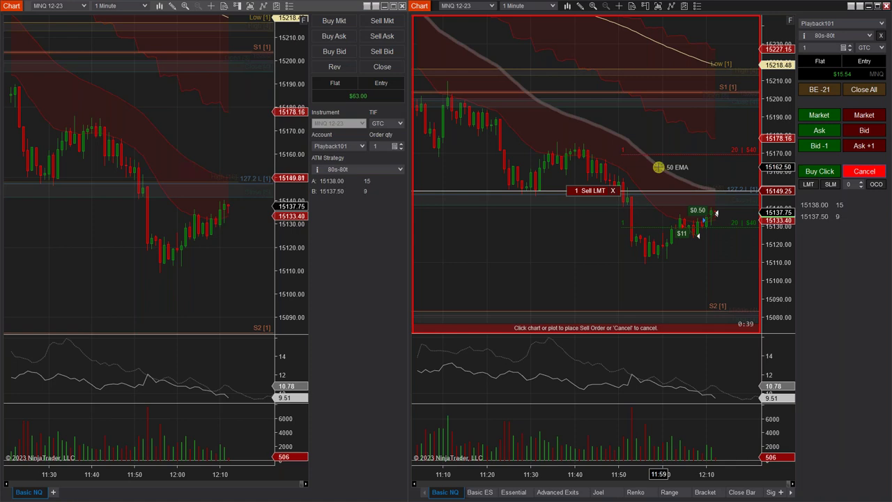
click(658, 168)
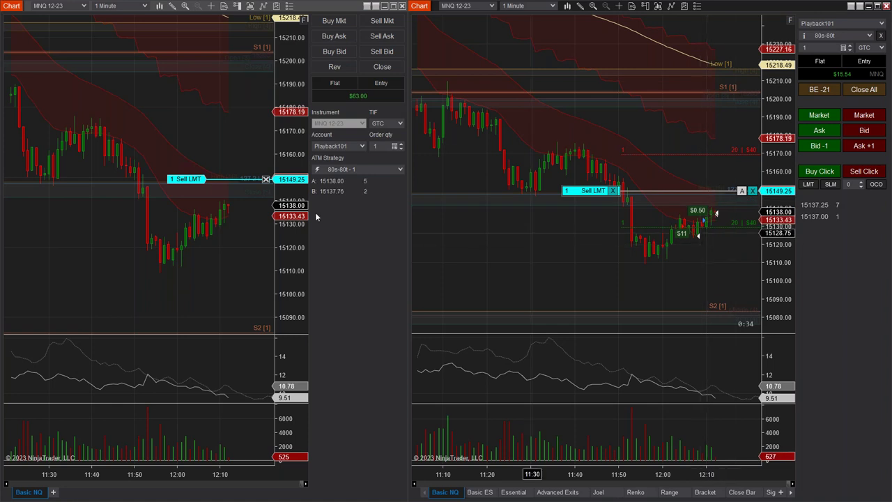
- Check the sell limit order's Attach To Indicator setting on the other MNQ chart, and cancel the order
drag(209, 180, 215, 193)
mouse_move(222, 191)
mouse_move(322, 233)
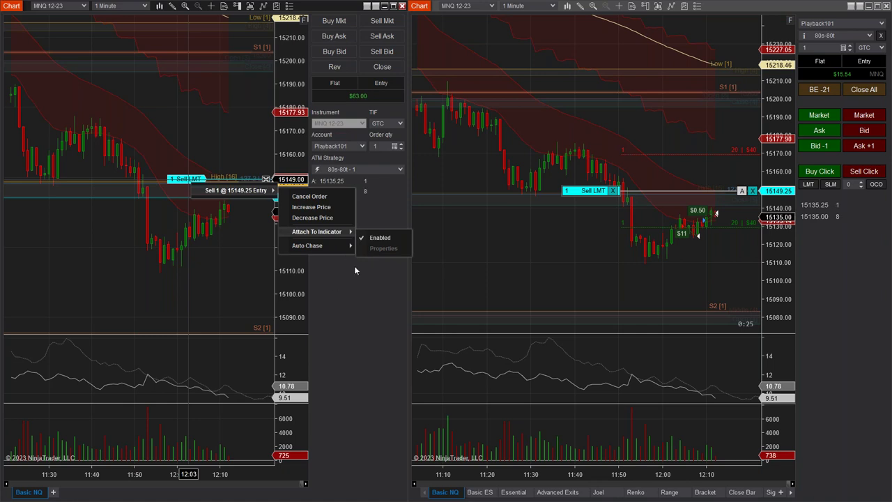
click(217, 249)
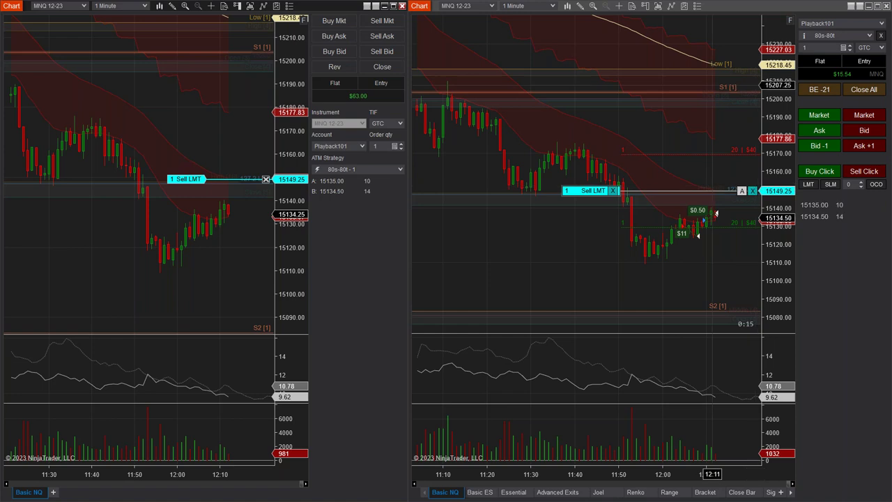
click(867, 92)
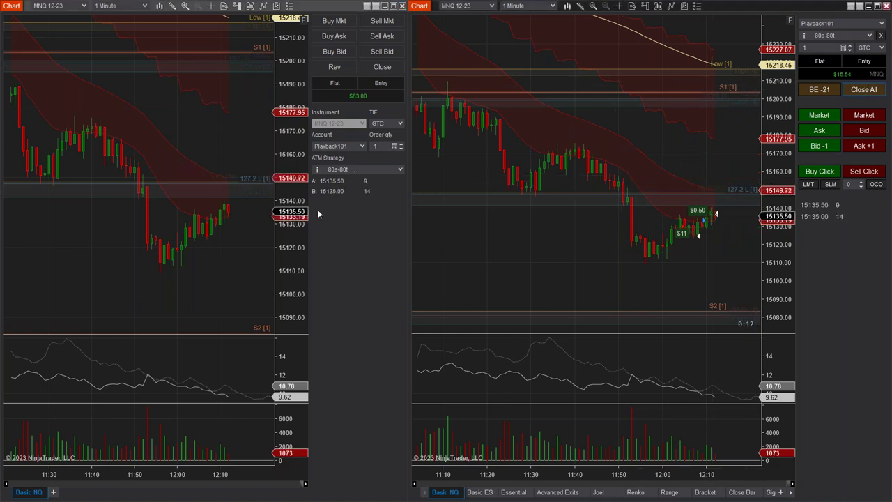
- Set Plot executions to Text and marker in the data series of the MNQ chart without trade labels
right_click(234, 149)
click(267, 192)
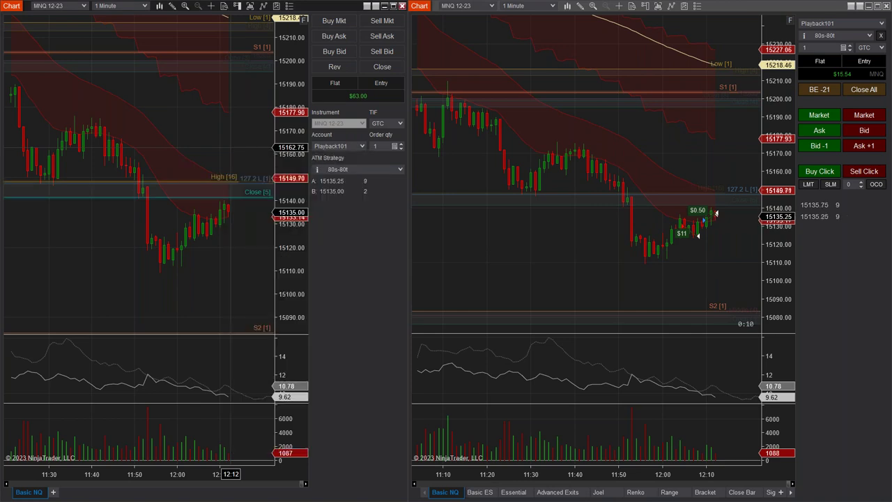
scroll(370, 352, down, 3)
click(347, 405)
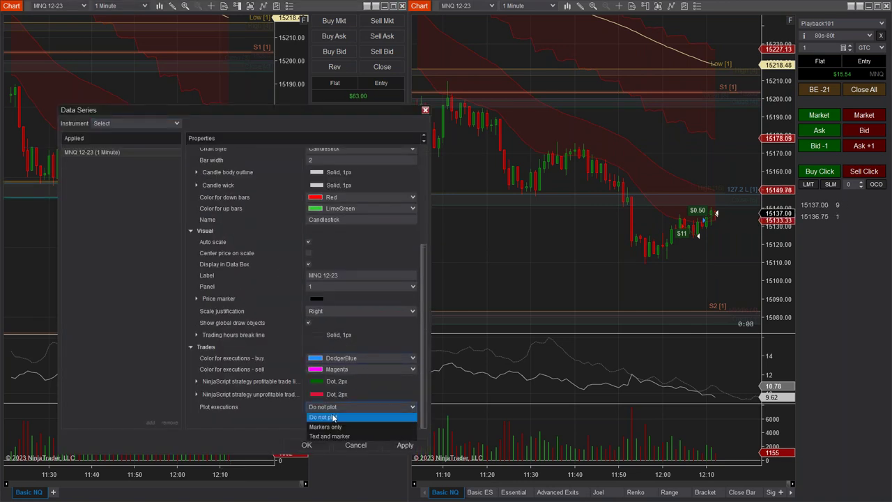
click(334, 436)
click(306, 444)
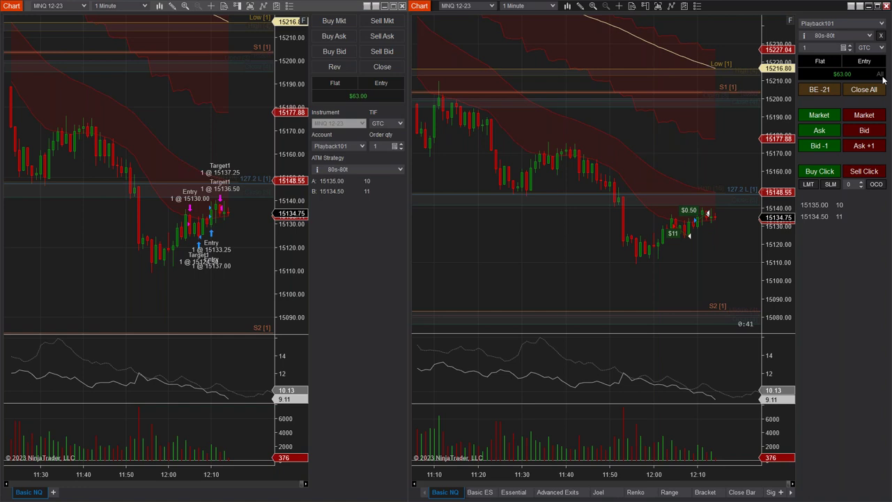
- Toggle the P&L display between all instruments and the charted instrument only, first on the Basic NQ chart and also on Basic ES
click(883, 81)
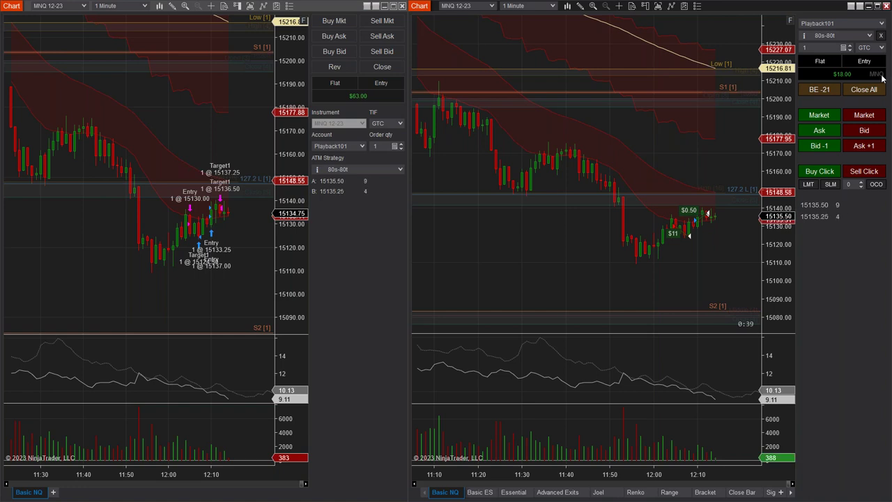
click(881, 77)
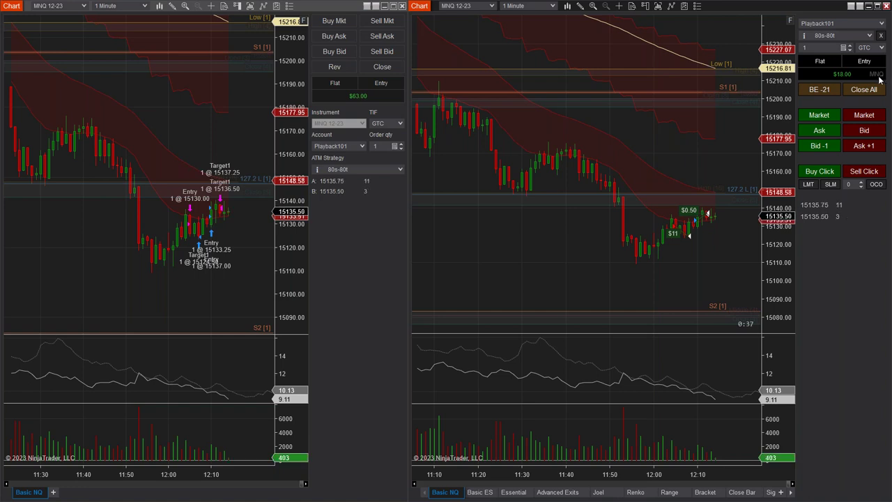
click(881, 77)
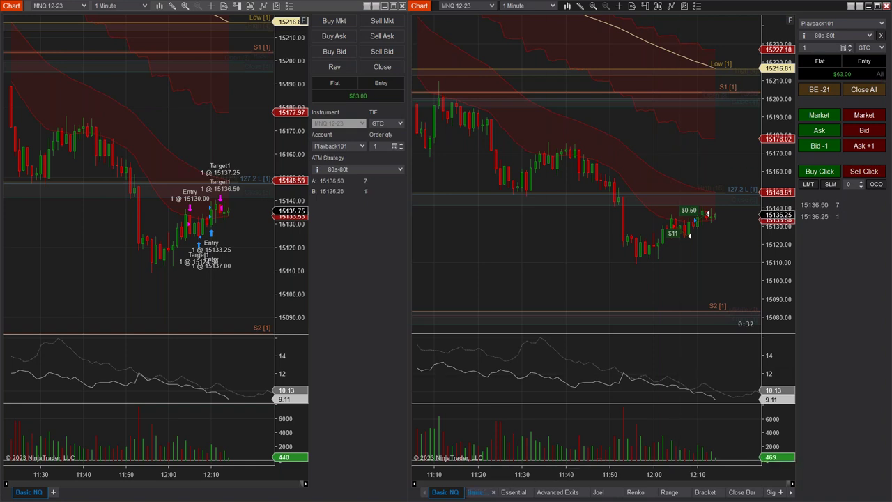
click(480, 492)
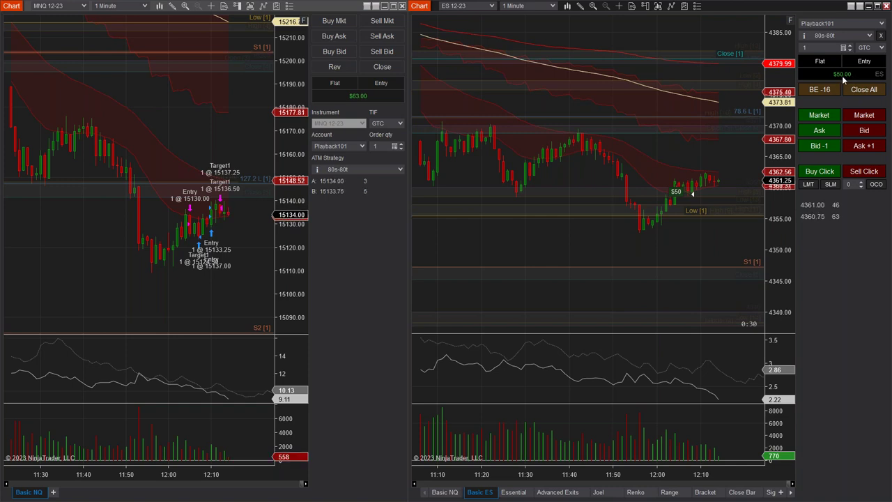
click(881, 76)
click(881, 76)
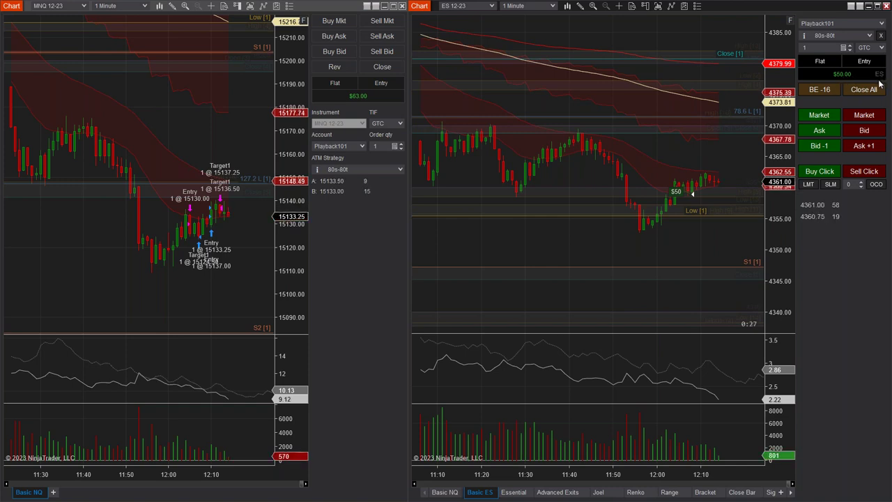
- Set the P&L display on the Basic NQ chart to MNQ only, and preview a short market entry
click(445, 492)
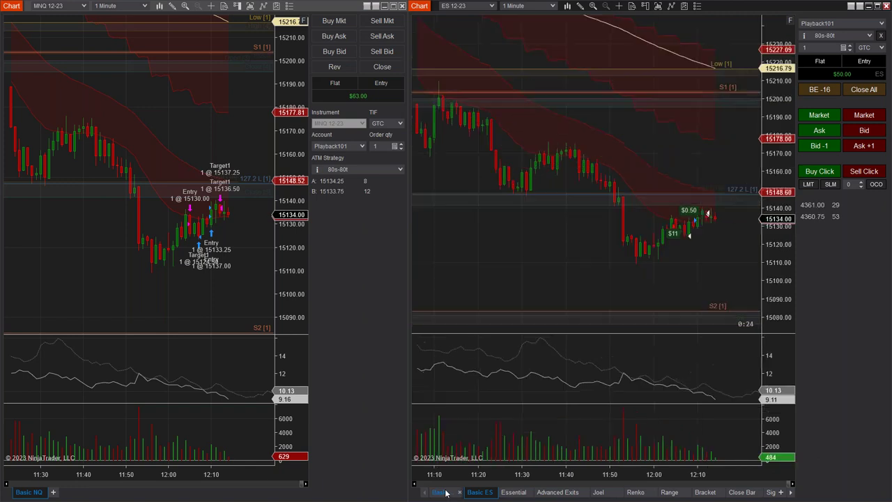
click(881, 77)
click(881, 76)
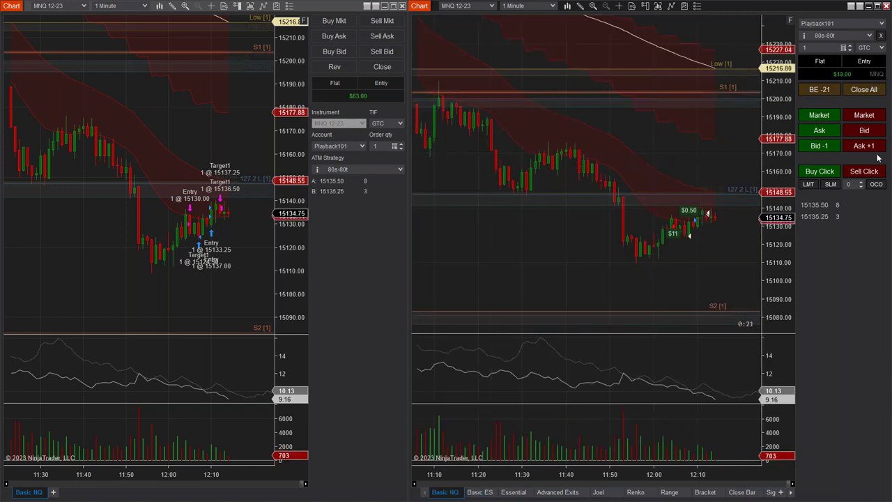
click(859, 111)
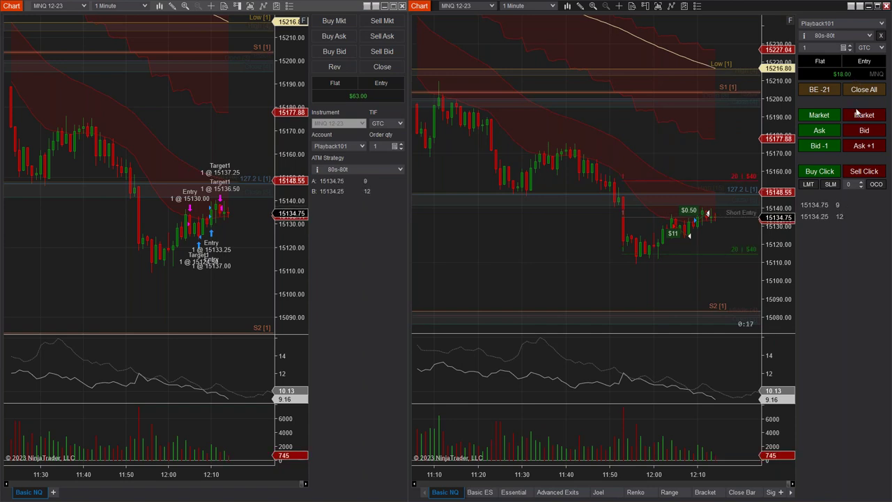
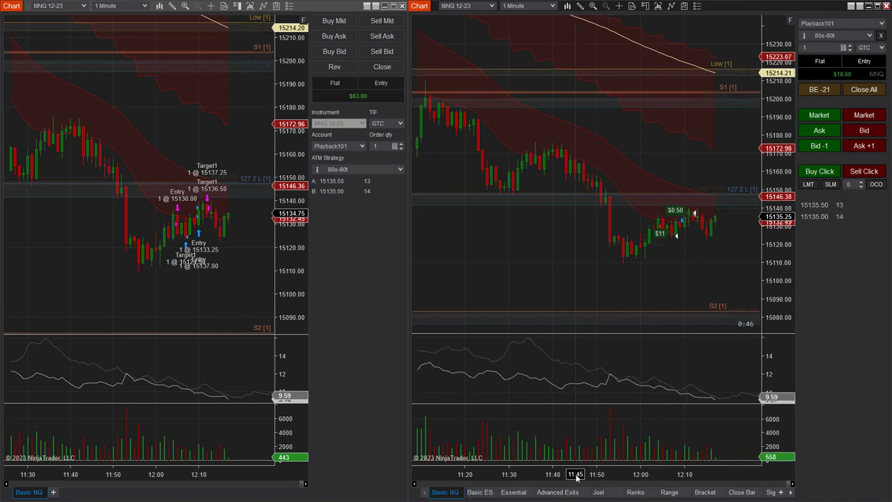
- Open the Essential chart and cycle its ATM presets through 15, 20 and 10, finishing on NQ 20-20
click(511, 492)
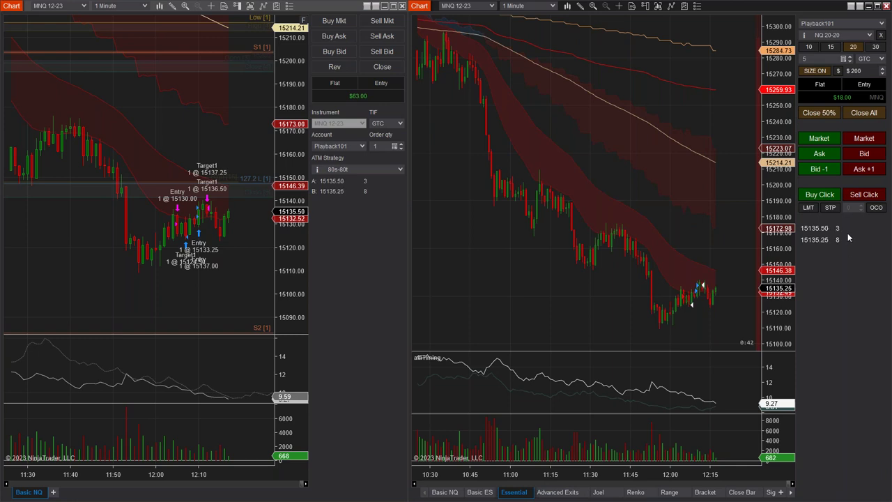
click(830, 47)
click(855, 47)
click(831, 47)
click(810, 47)
click(831, 47)
click(854, 46)
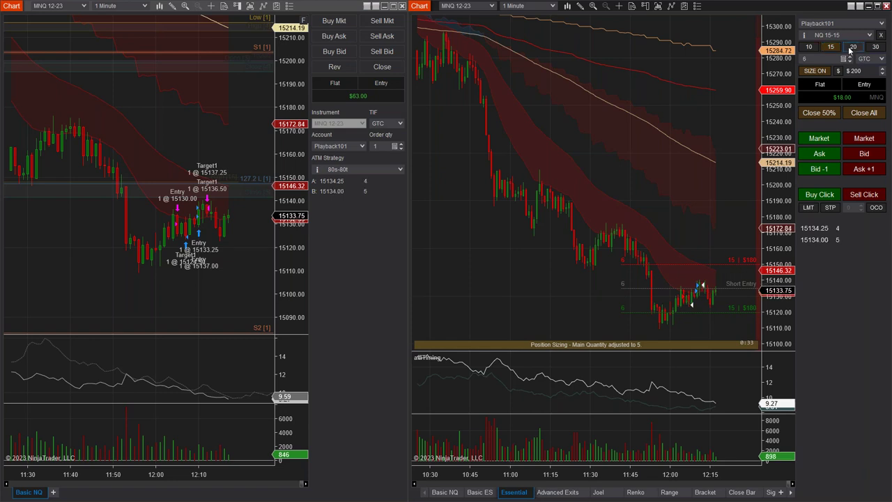
- Preview the NQ 20-30 preset against the 10 and 20 presets, and return to NQ 20-20
click(873, 49)
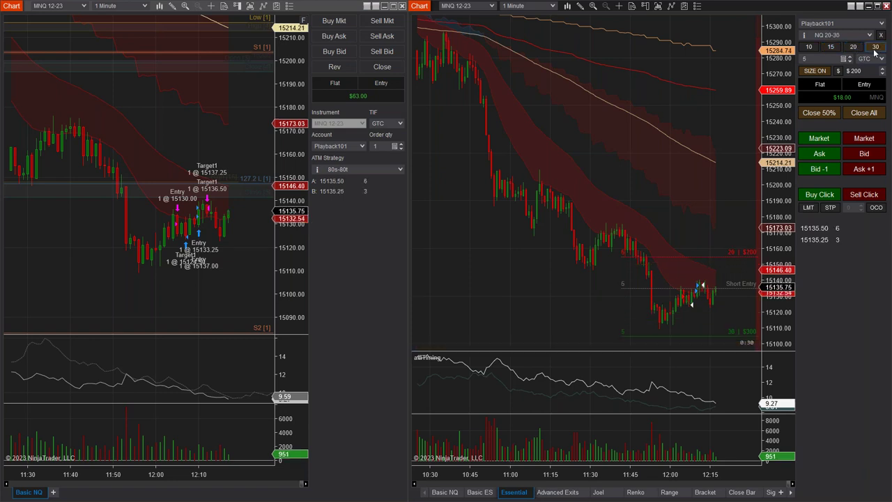
click(854, 47)
click(809, 47)
click(849, 48)
click(875, 48)
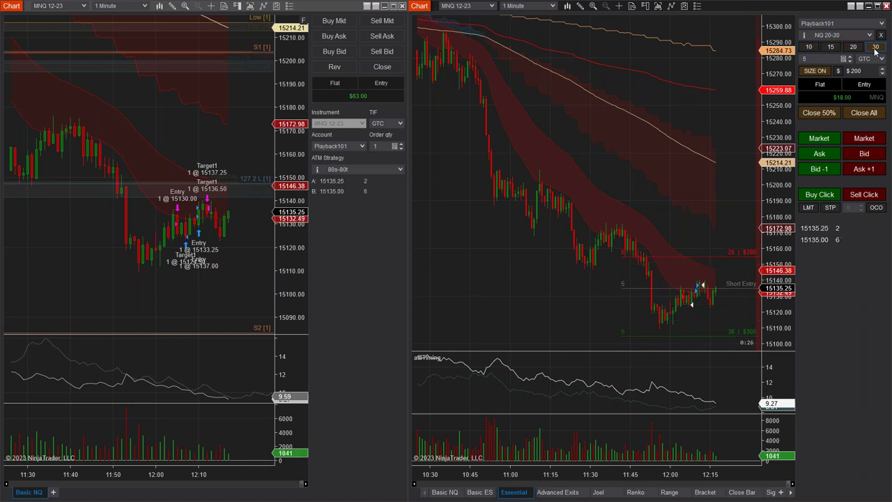
click(846, 49)
click(808, 47)
click(852, 47)
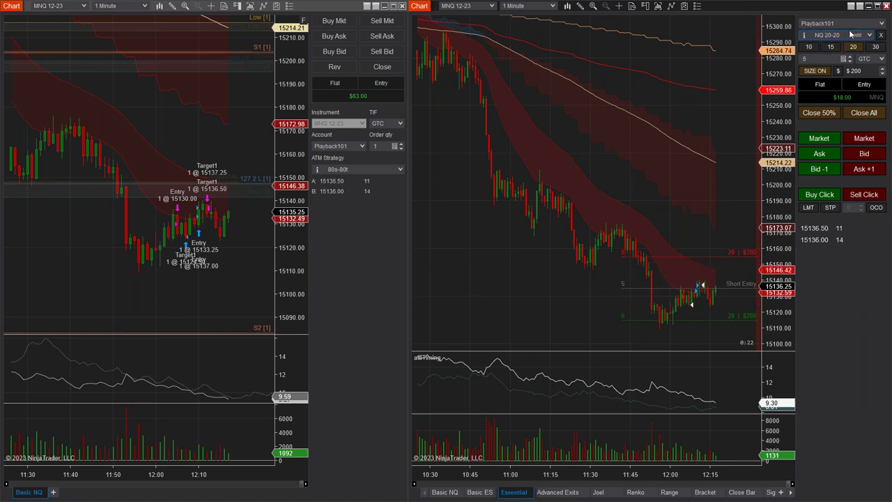
- Browse the saved ATM strategies without choosing one, and switch the preset to NQ 15-15 and back to NQ 20-20
click(836, 35)
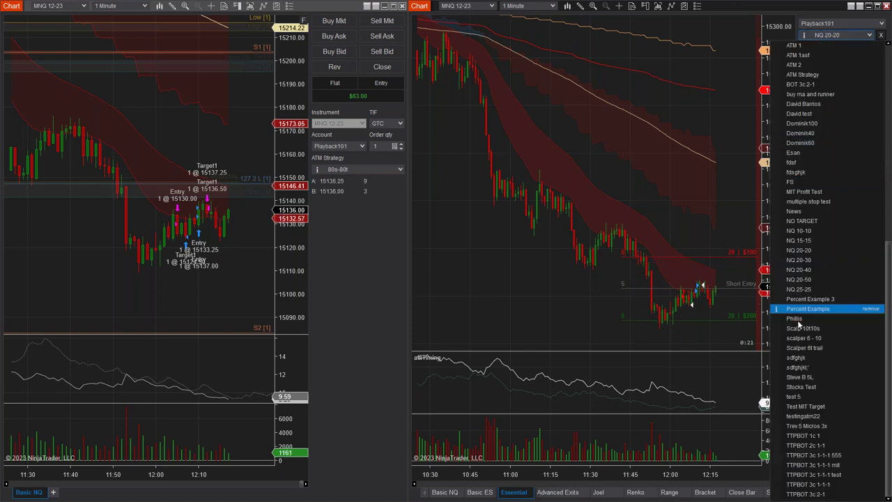
click(736, 122)
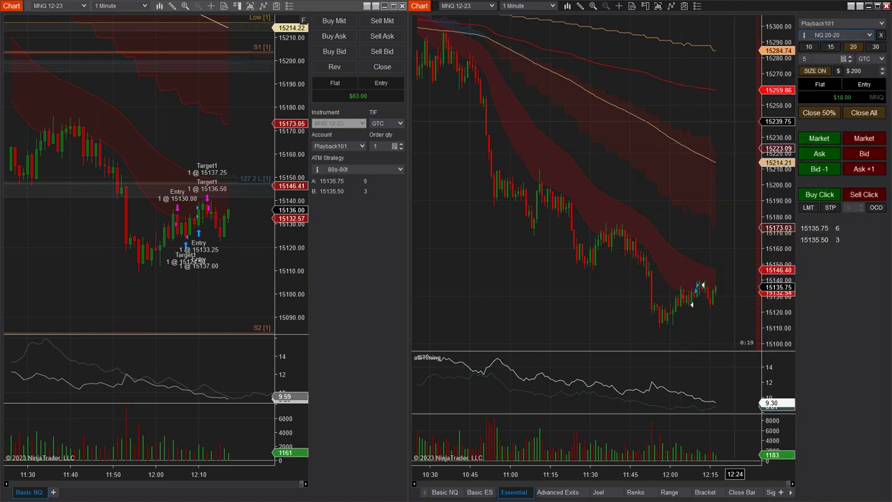
click(851, 47)
click(828, 48)
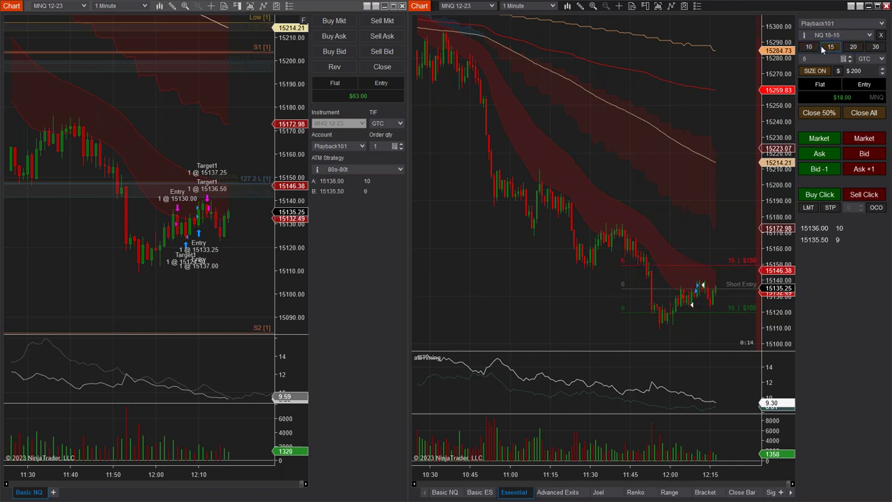
click(854, 48)
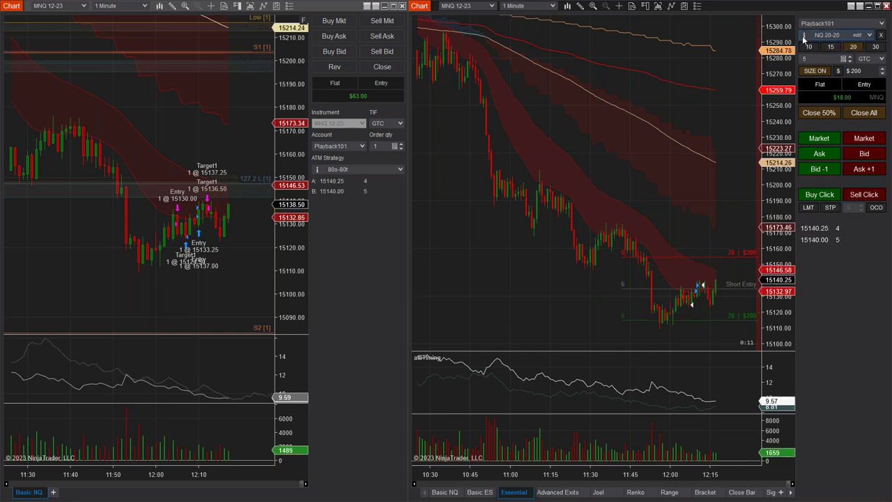
mouse_move(805, 39)
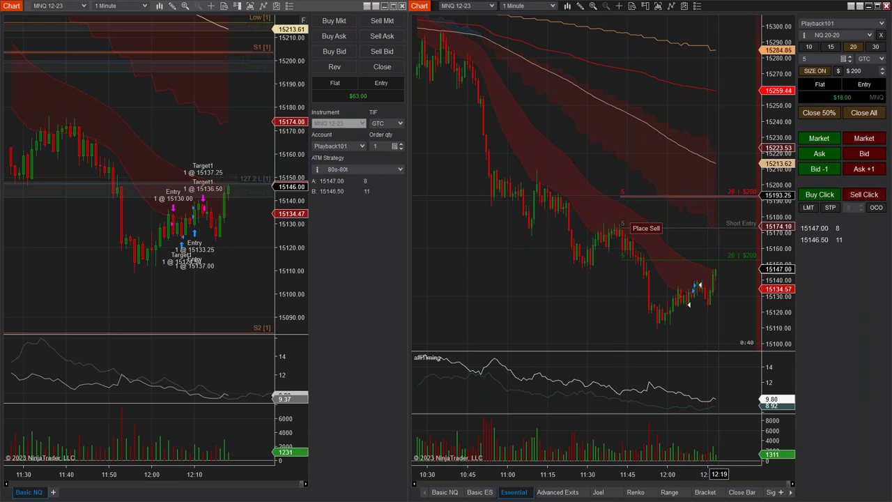
- Raise the position-sizing risk to $300 and tighten the short preview's stop to 13 points
click(882, 70)
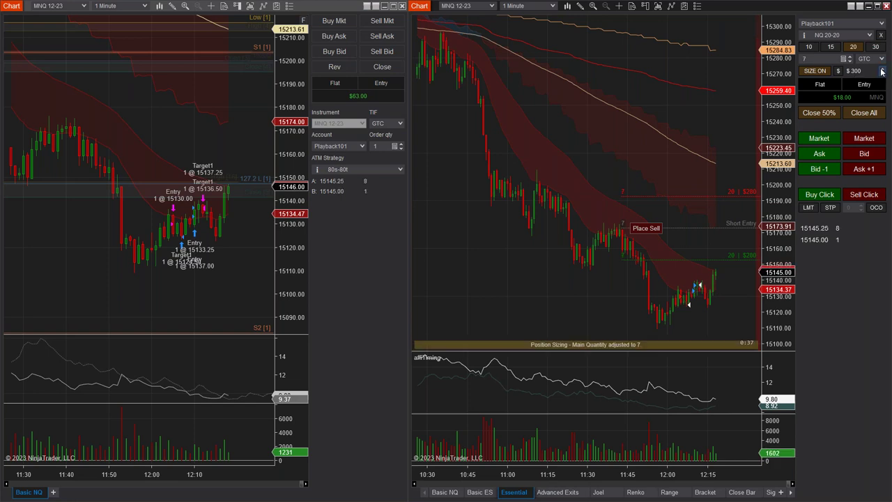
click(883, 70)
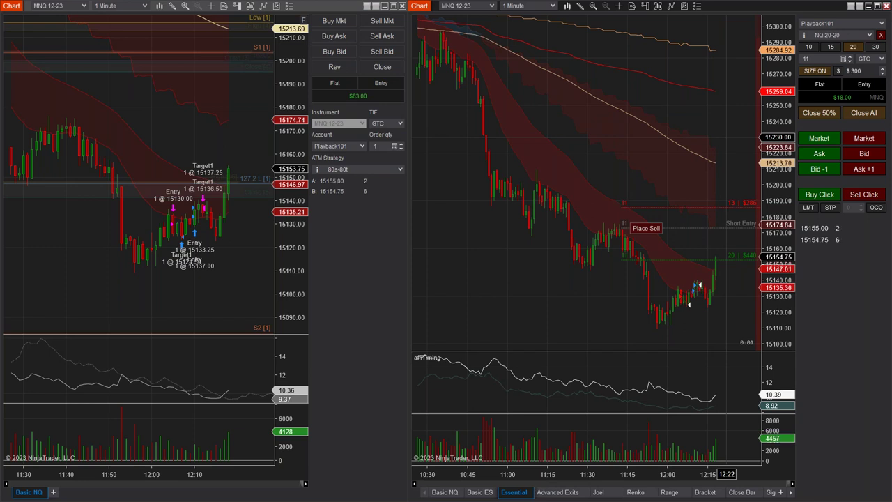
- Place an 11-contract MNQ sell limit order at 15158.75 with a 13-point stop and a 43.5-point profit target
click(865, 194)
click(864, 194)
drag(620, 208, 676, 222)
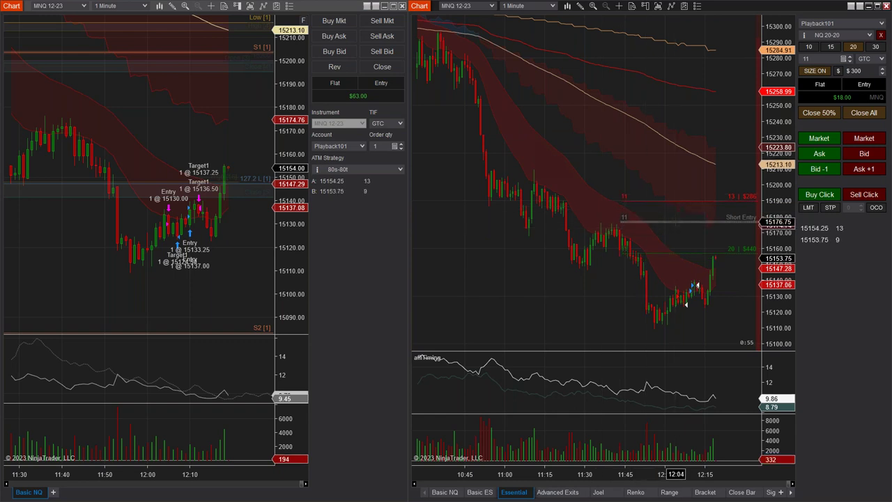
drag(648, 222, 648, 206)
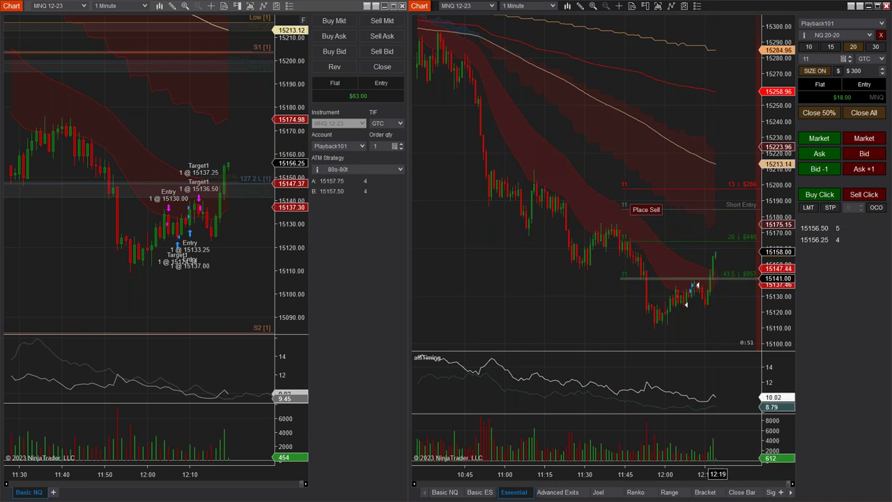
drag(648, 206, 648, 248)
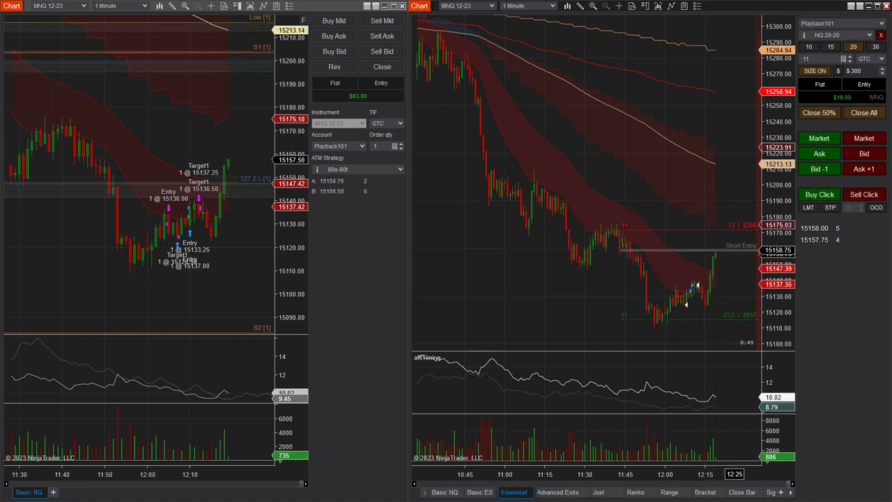
click(649, 249)
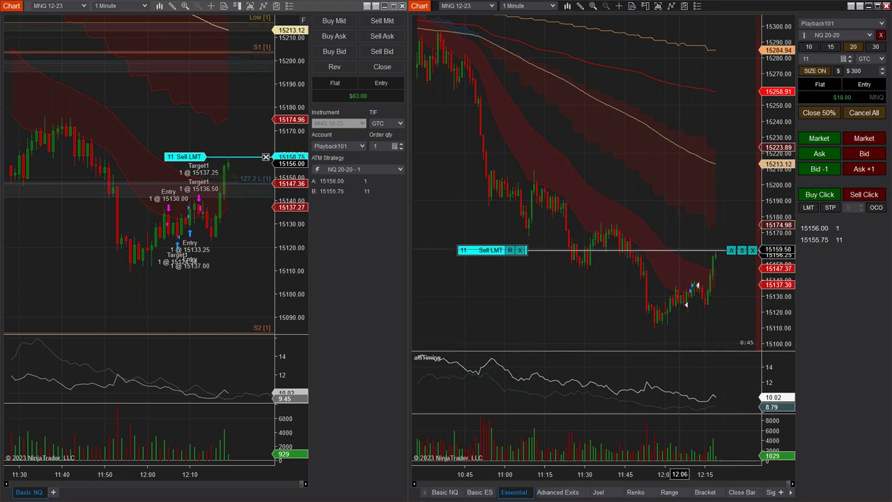
- Lower the sell limit order to the market price to fill it, and close the whole MNQ short position
drag(749, 253, 734, 262)
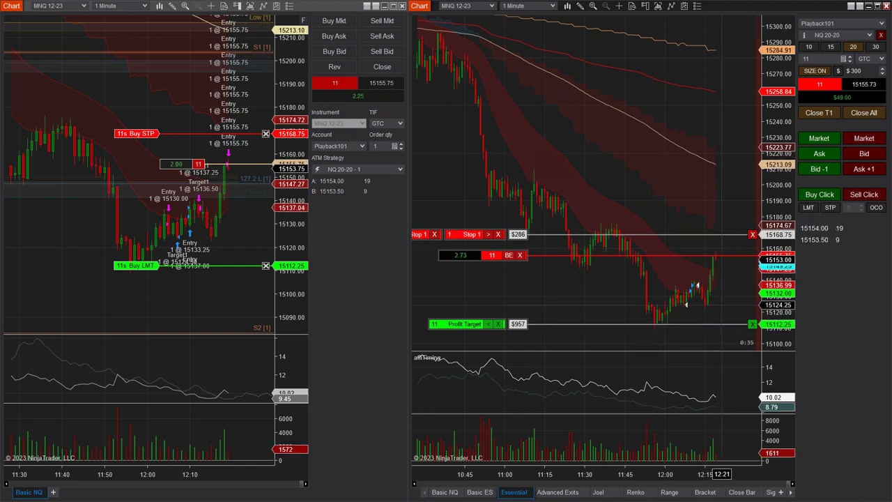
click(865, 113)
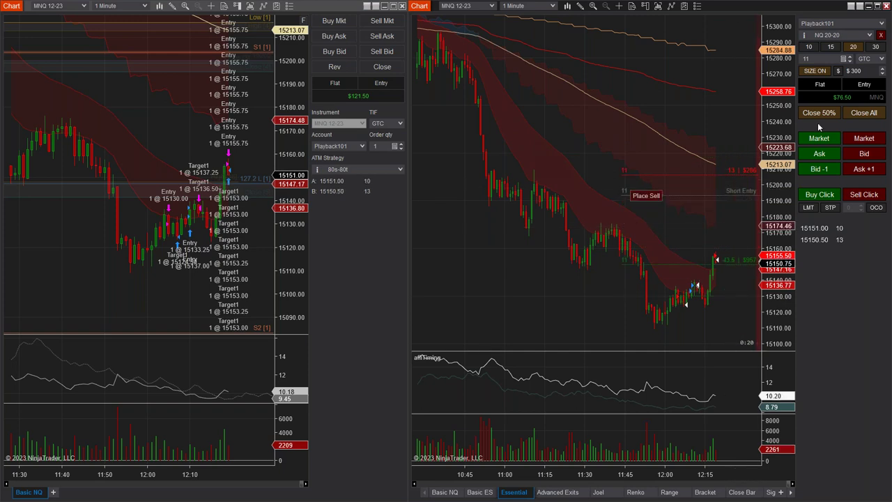
- Compare the NQ 15-15 and NQ 10-10 presets at $300 risk, and reduce the position-sizing risk to $200
click(813, 46)
click(829, 48)
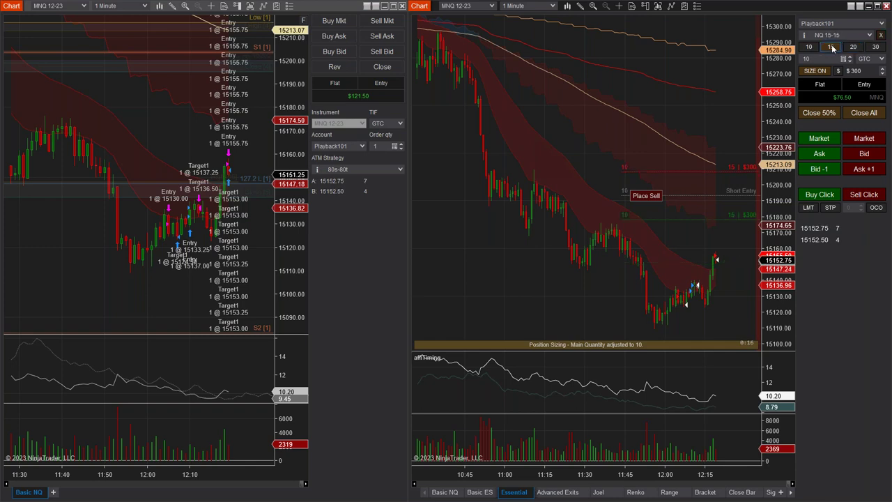
click(812, 52)
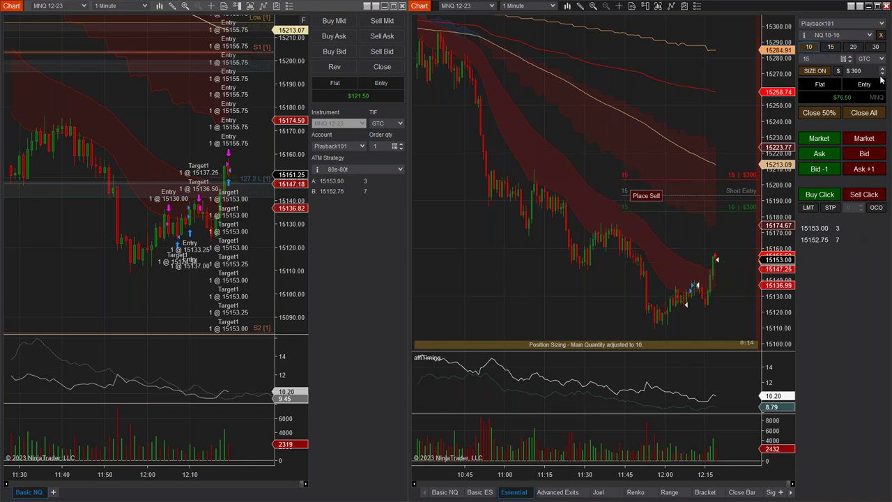
click(832, 47)
click(808, 47)
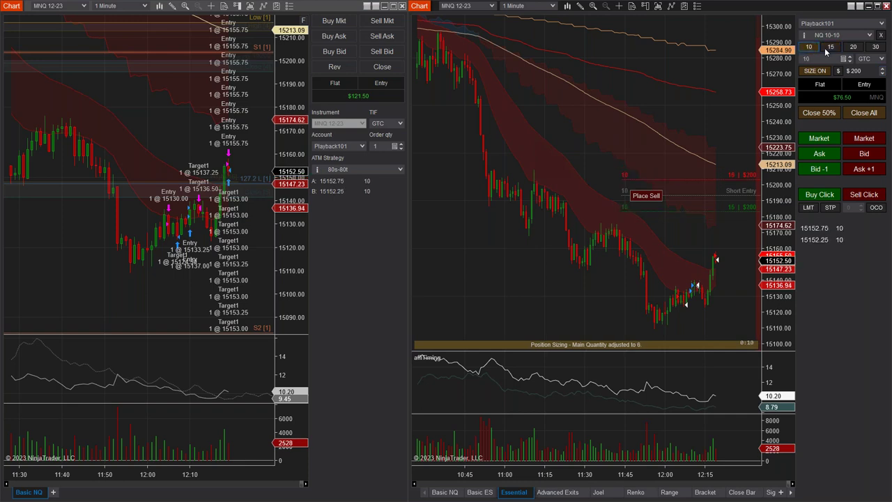
- Cycle through the 15, 20 and 10 presets with the risk at $200, finishing on NQ 20-20
click(832, 48)
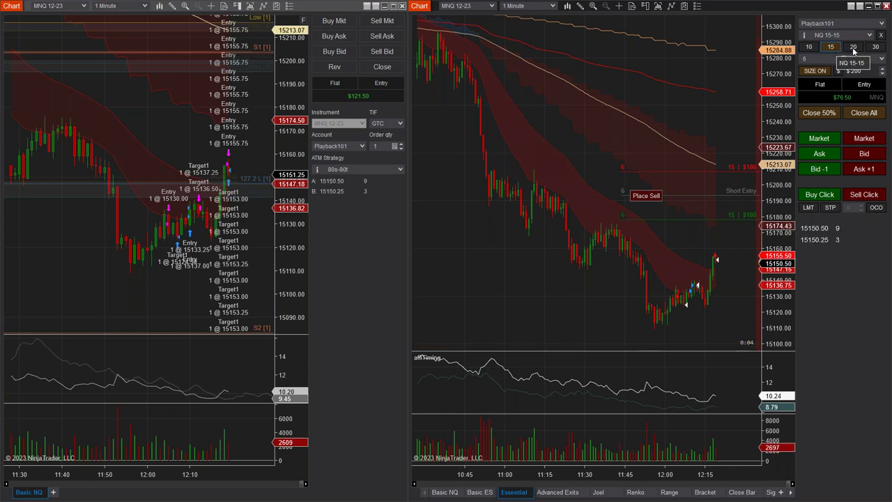
click(854, 47)
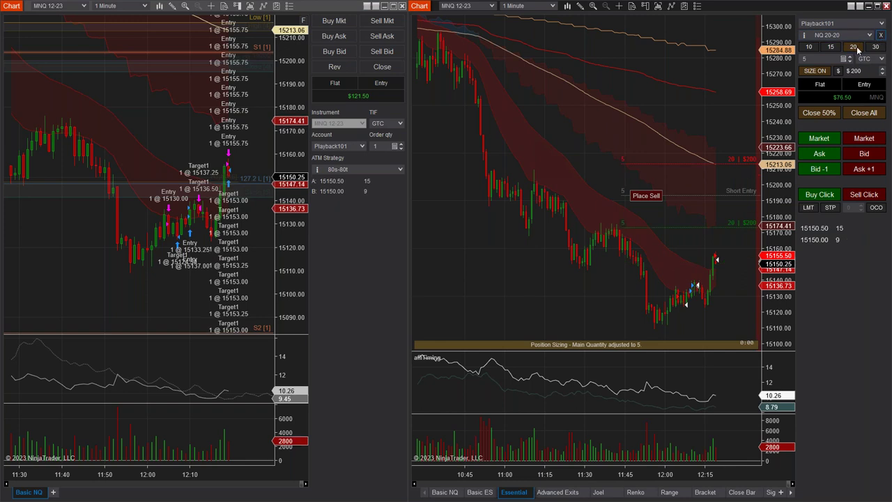
click(810, 47)
click(829, 47)
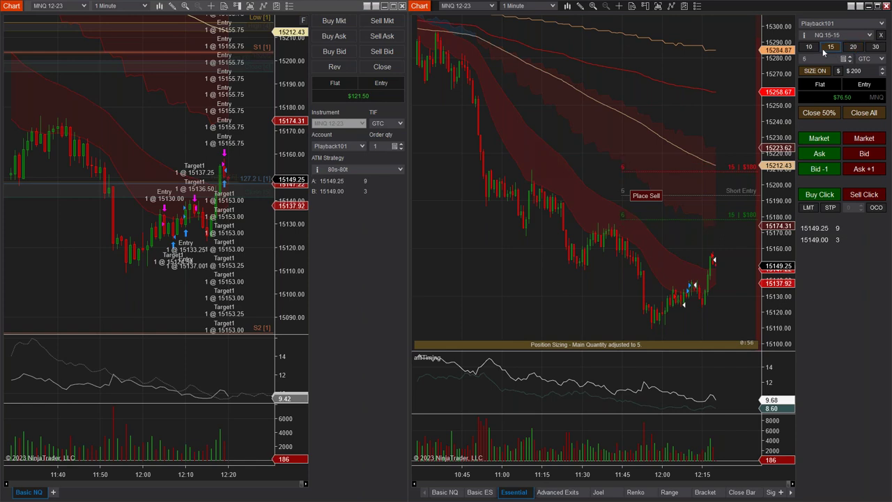
click(853, 47)
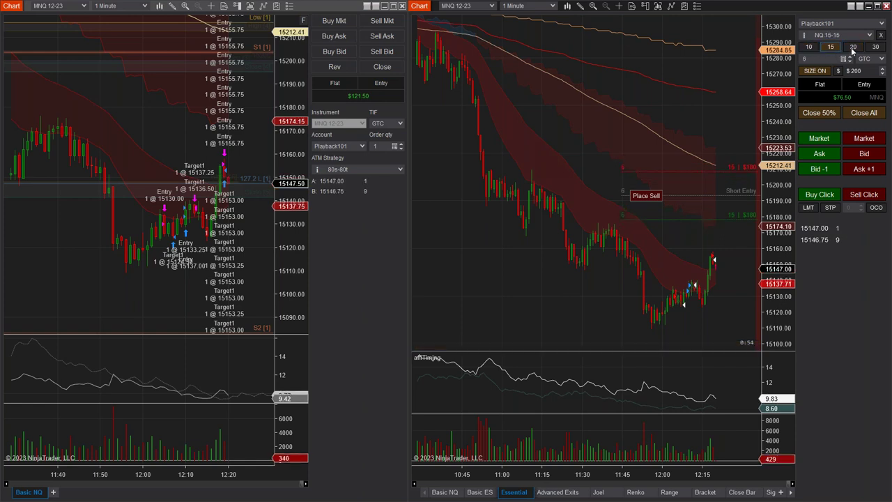
click(831, 48)
click(831, 47)
click(852, 48)
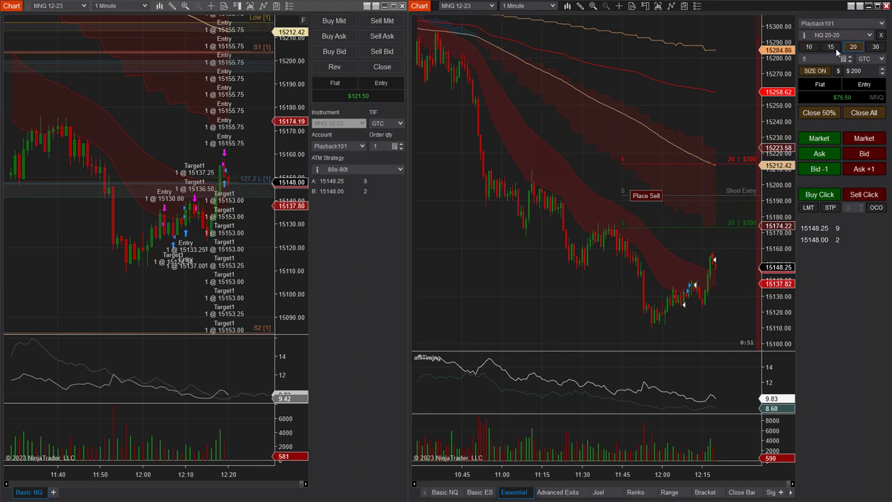
- Select the NQ 10-10 preset with the risk at $200, and arm a 10-contract sell limit order on the chart before cancelling it
click(807, 48)
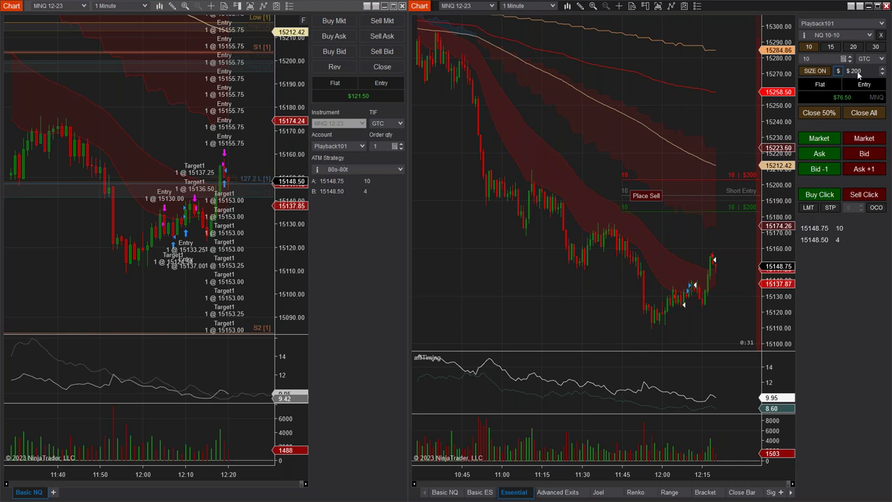
click(884, 72)
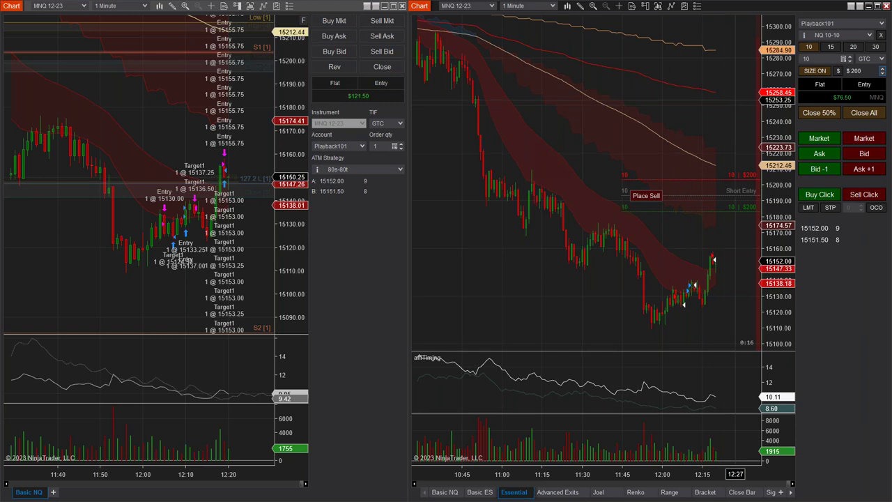
key(s)
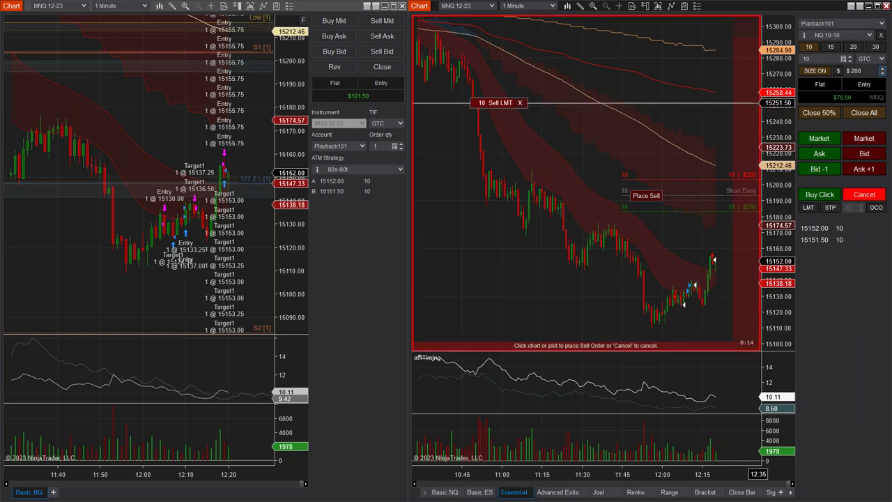
key(Escape)
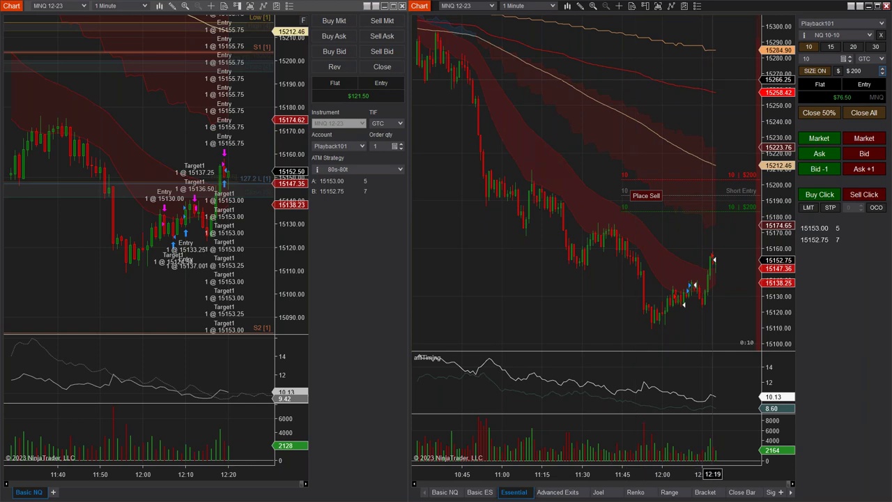
- Place 10-contract MNQ sell limit orders at 15276.50, 15253.25 and 15237.75 on the chart, and cancel all three together
key(s)
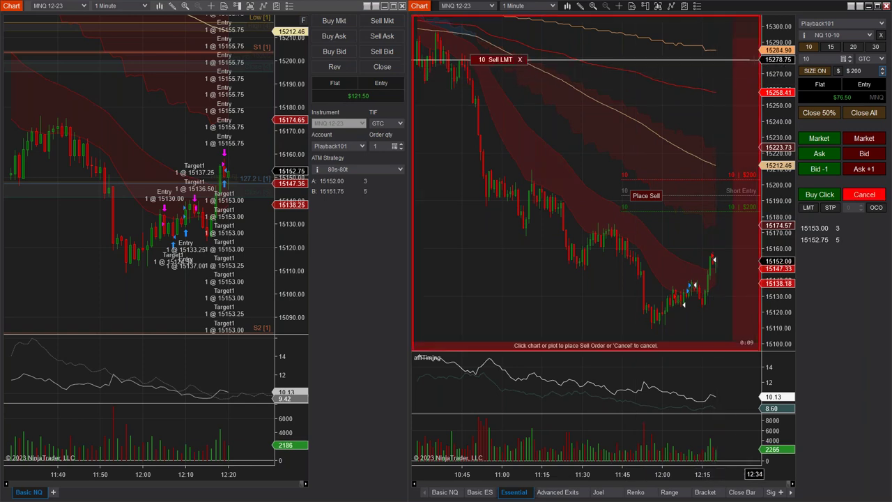
click(592, 63)
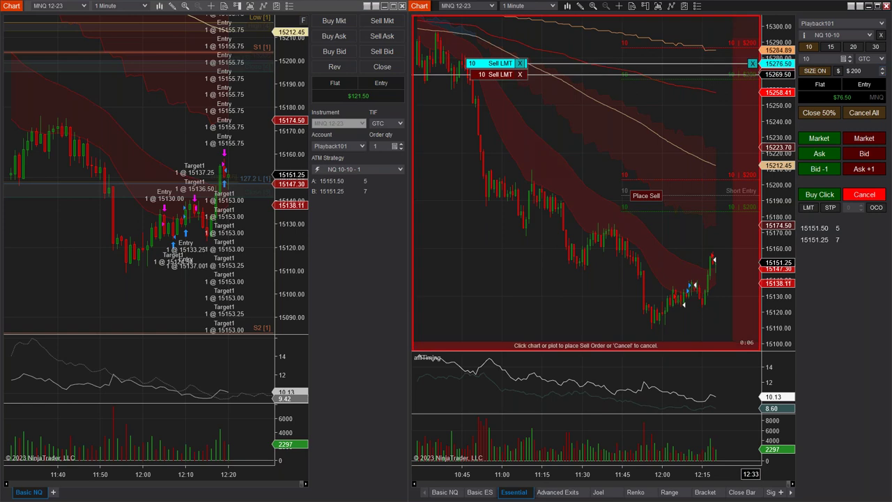
key(s)
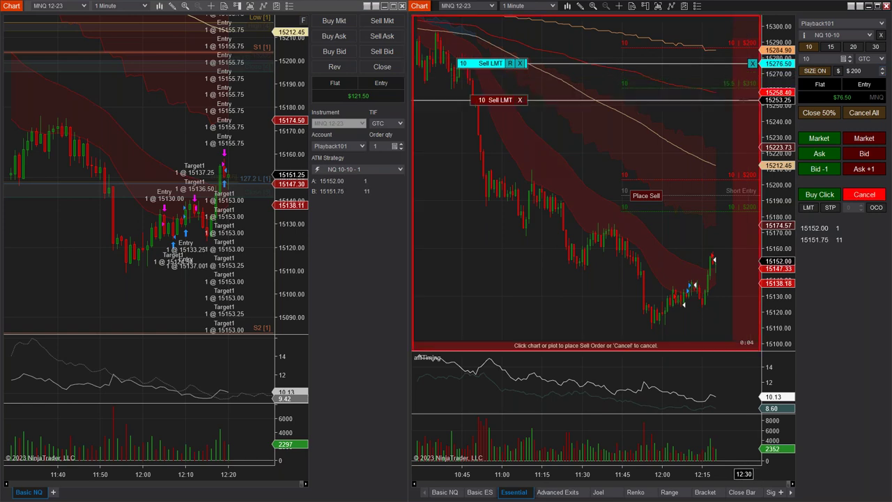
click(593, 100)
key(s)
click(593, 124)
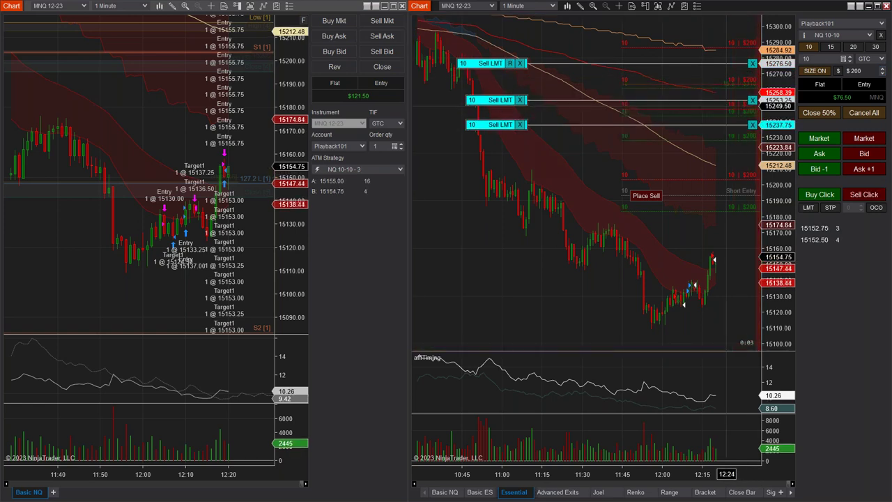
click(864, 112)
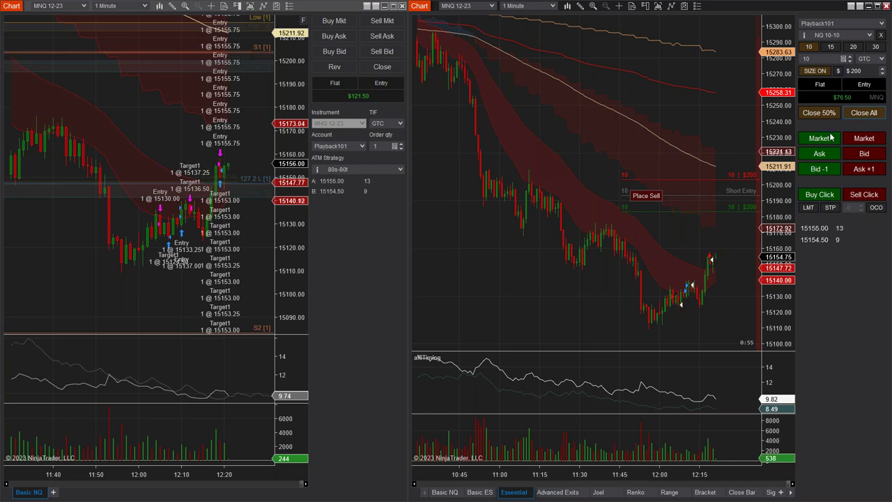
- Cycle the limit order type for click orders through MIT and LIT and back to LMT
click(810, 209)
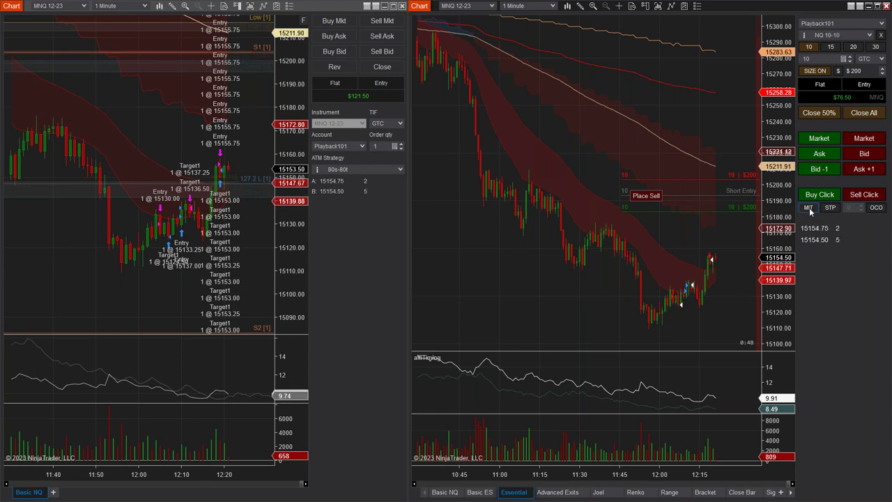
click(810, 209)
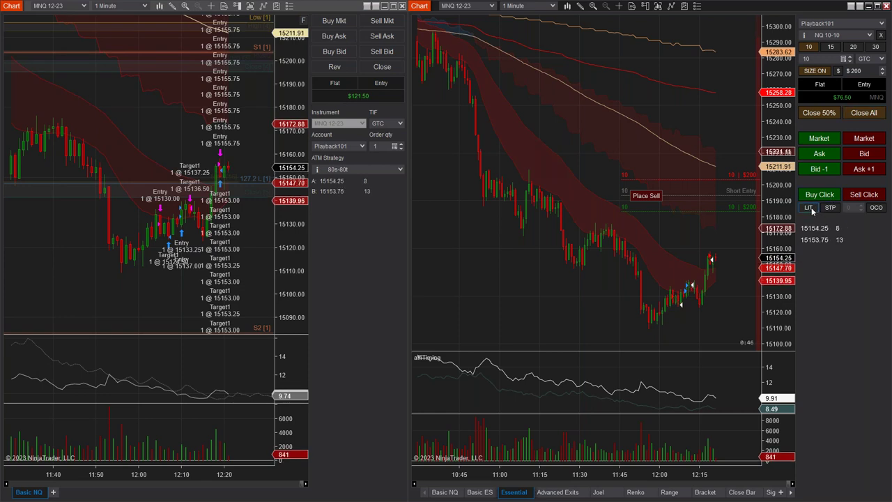
click(810, 209)
click(809, 210)
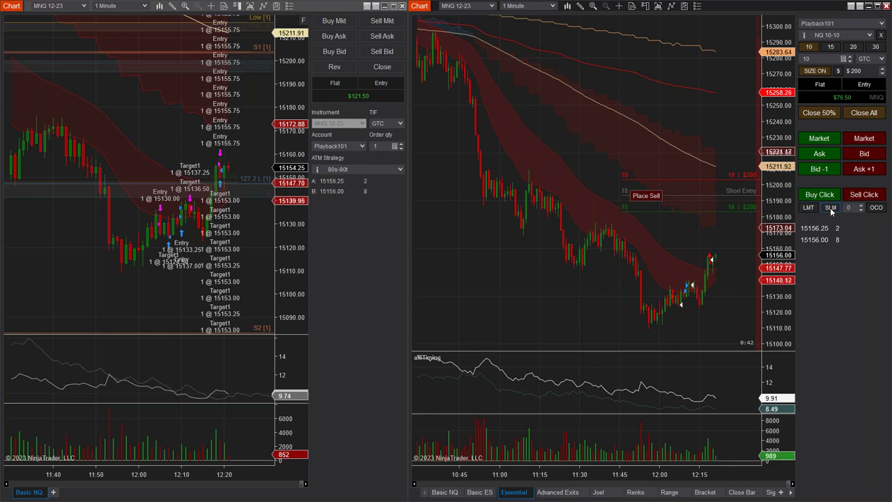
- Switch the stop order type for click orders to SLM, and try an offset of 1 before resetting it to 0
click(831, 208)
click(862, 207)
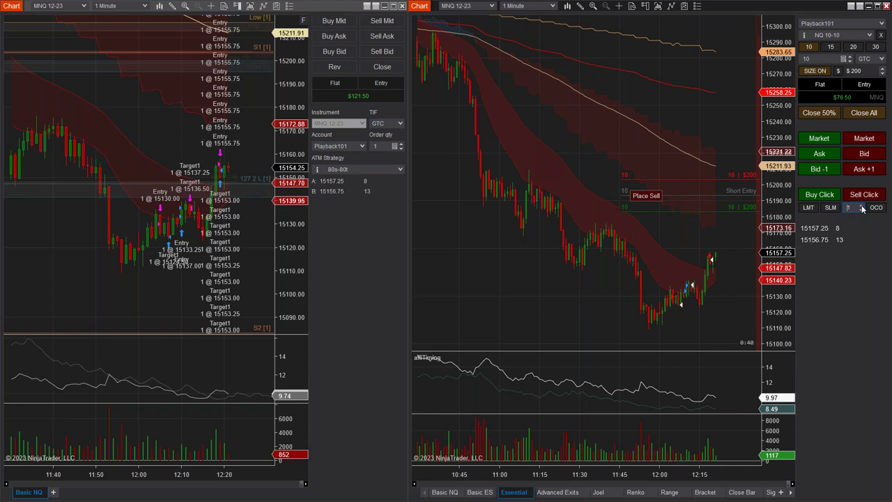
click(862, 211)
click(862, 211)
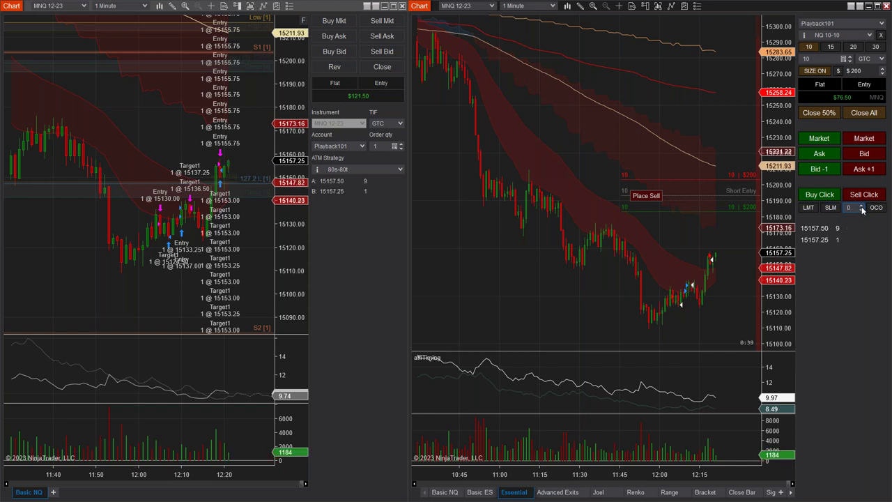
click(863, 210)
click(863, 211)
click(862, 212)
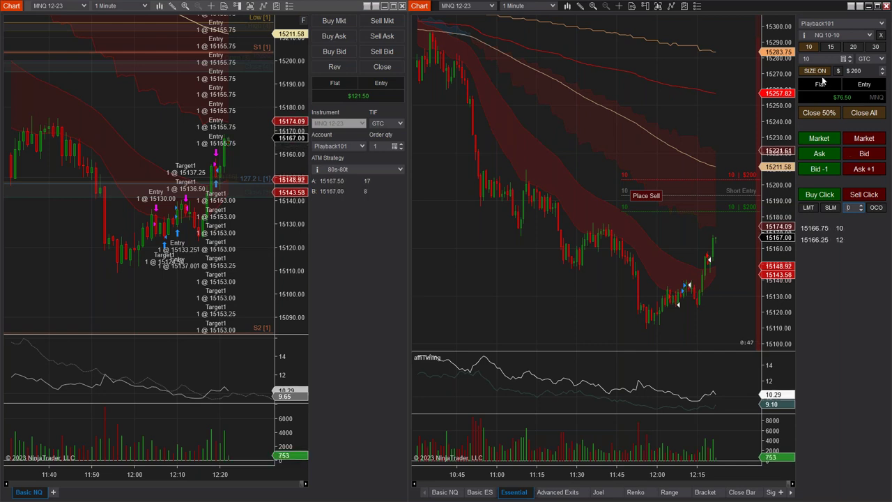
- Raise the position-sizing risk to $400 and return it to $200
click(883, 73)
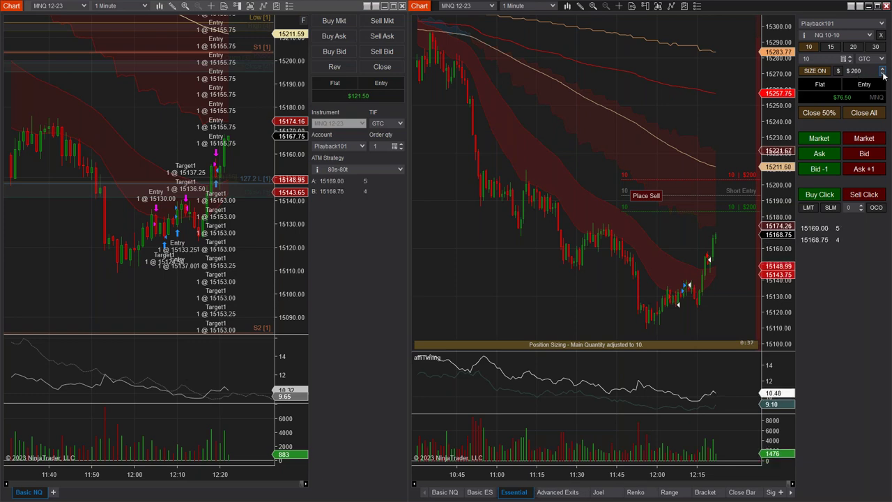
click(883, 71)
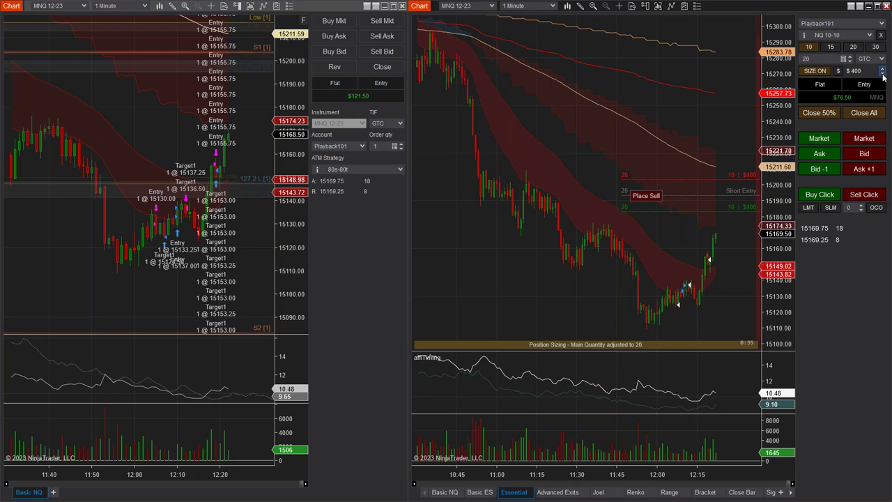
click(883, 73)
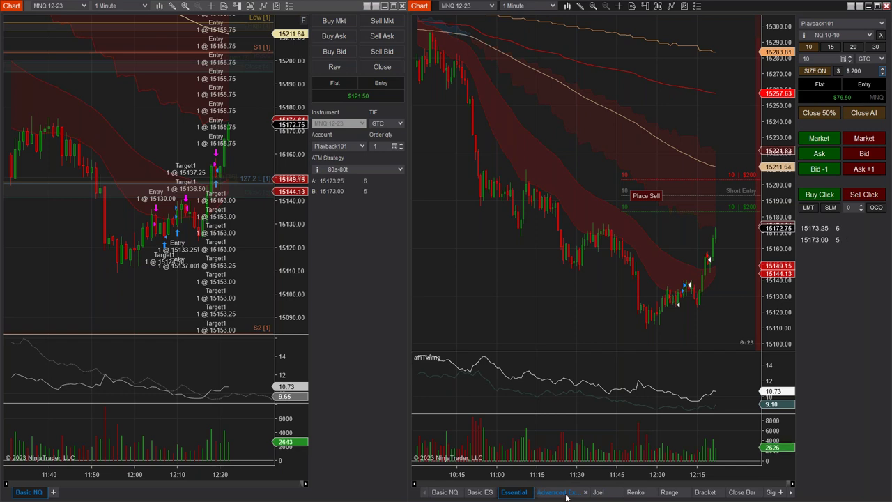
- Open the Advanced Exits chart, review the trailing stop types, and buy 1 NQ contract at market with the 80s-80t strategy
click(558, 492)
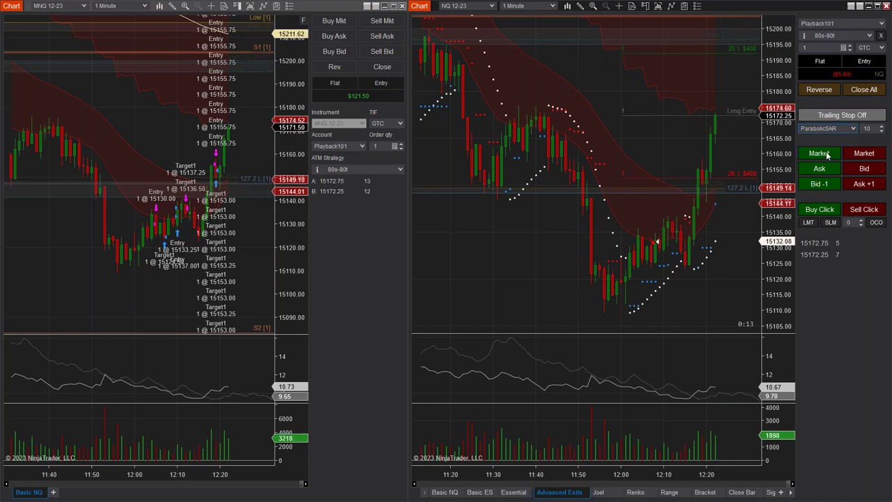
click(847, 129)
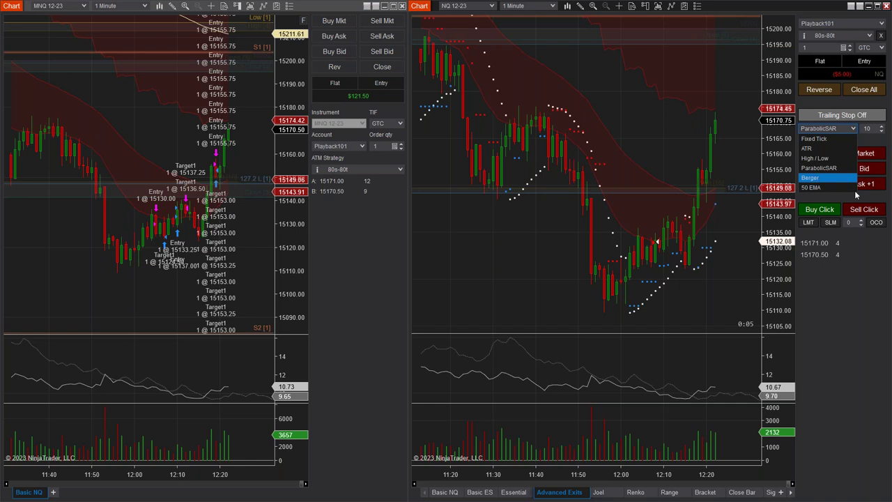
click(856, 196)
click(829, 159)
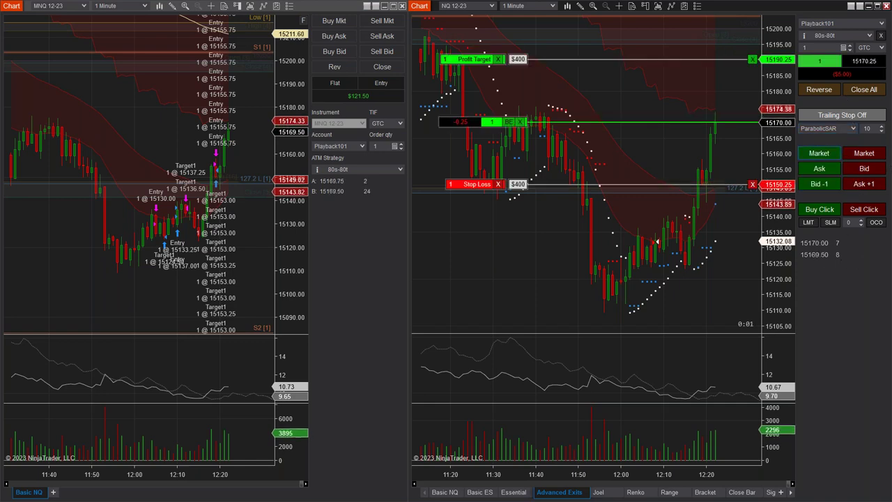
- Turn on the ParabolicSAR trailing stop for the long NQ position and set its offset to 2
click(842, 118)
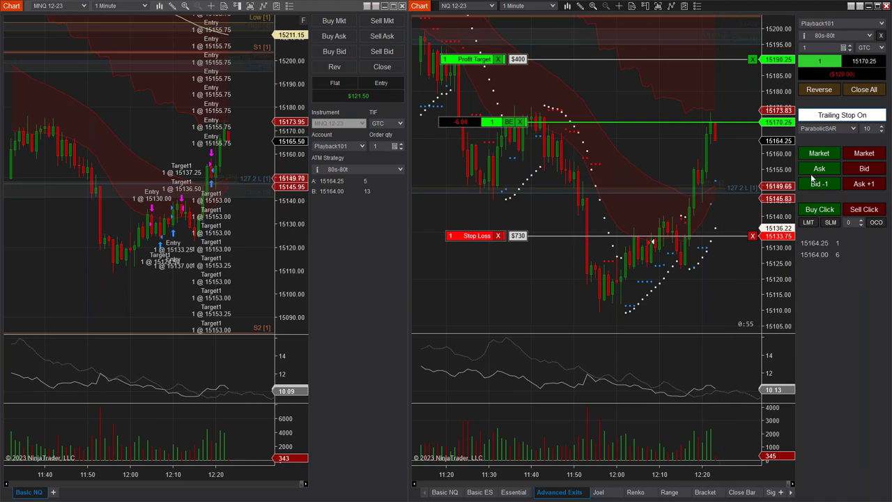
click(881, 134)
click(882, 133)
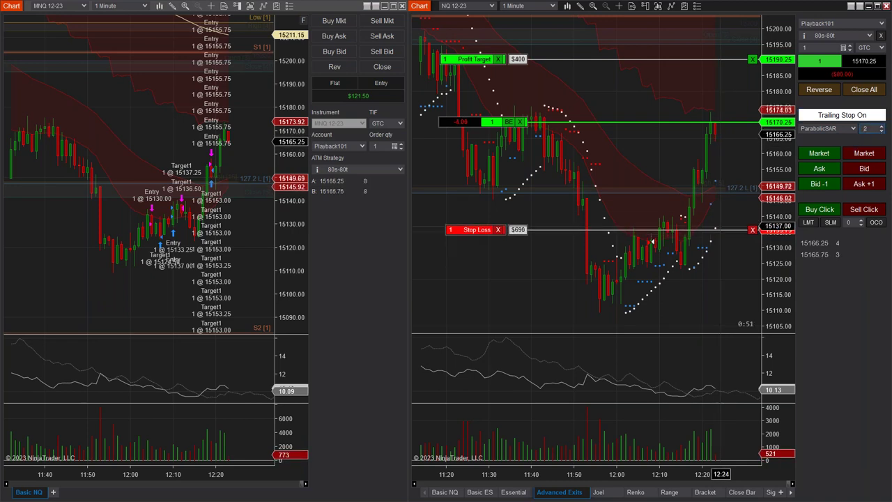
- Switch the trailing stop type to Berger, to High / Low and back to Berger to compare the stop loss placement
click(829, 129)
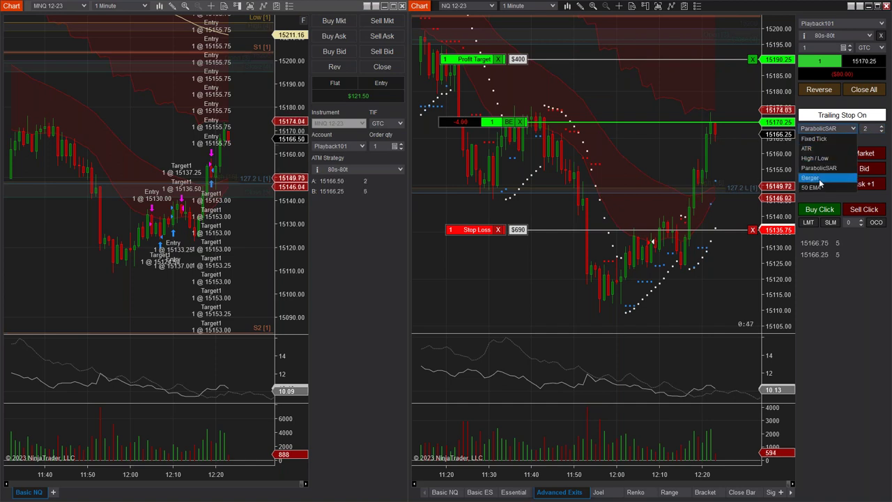
click(820, 180)
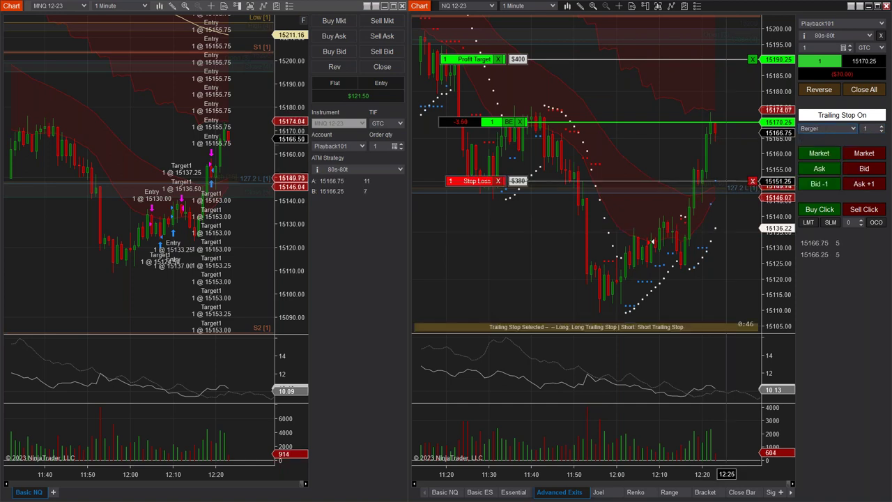
click(824, 128)
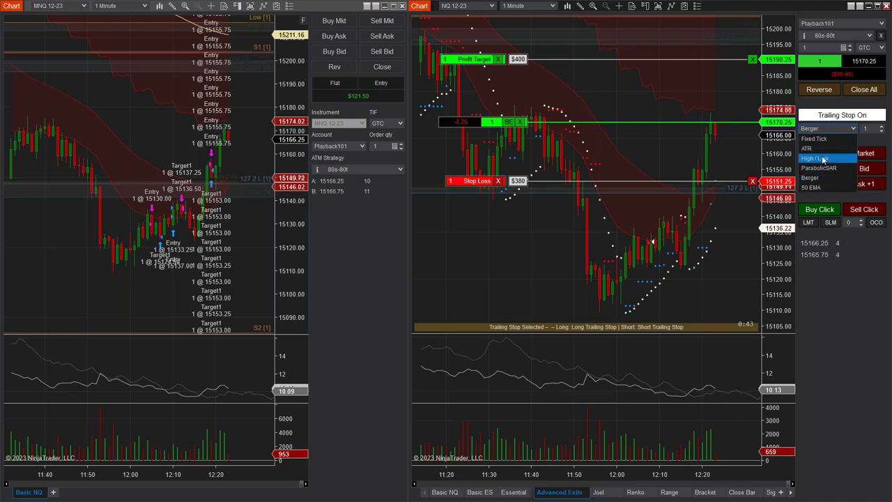
click(822, 158)
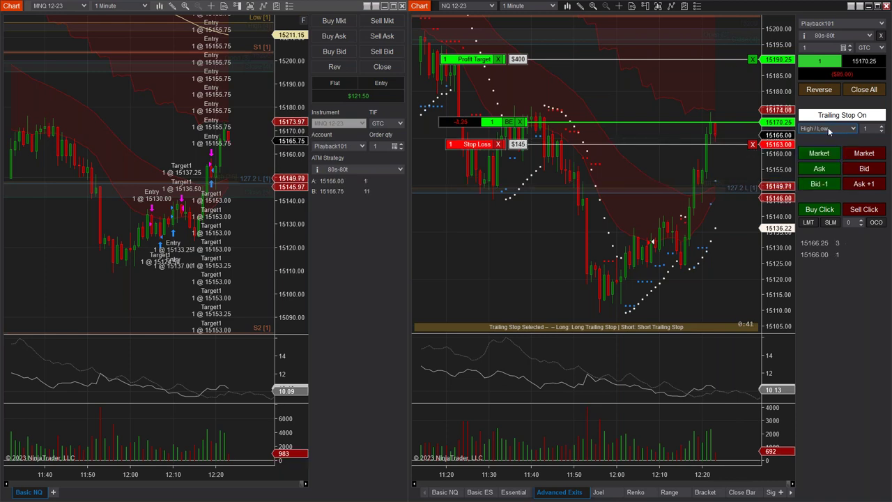
click(829, 128)
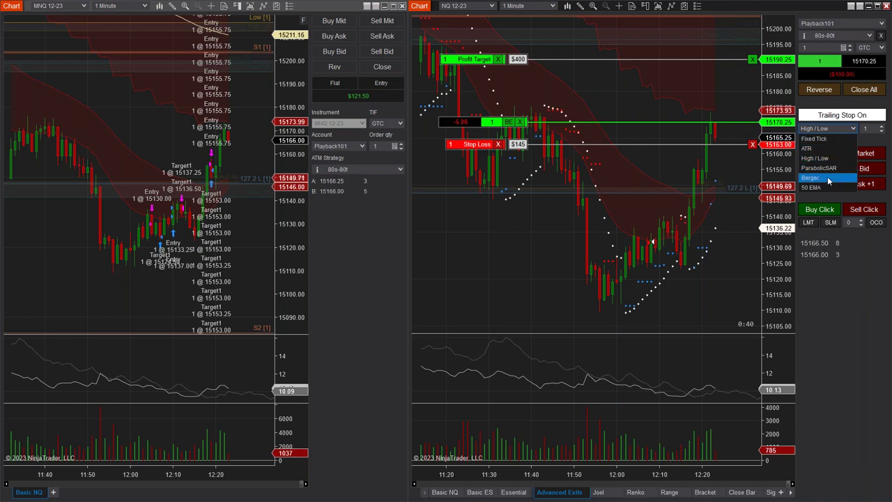
click(828, 171)
- Change the trailing stop type to Fixed Tick and raise its distance to 40 ticks
click(828, 128)
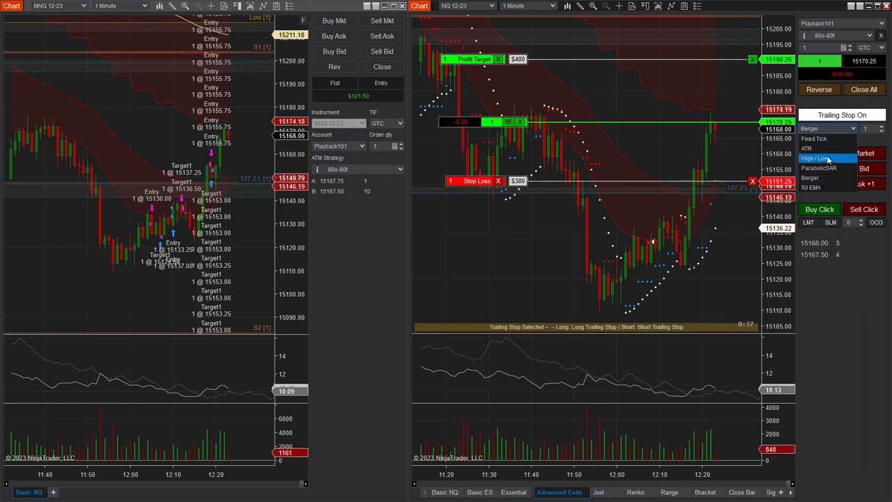
click(826, 140)
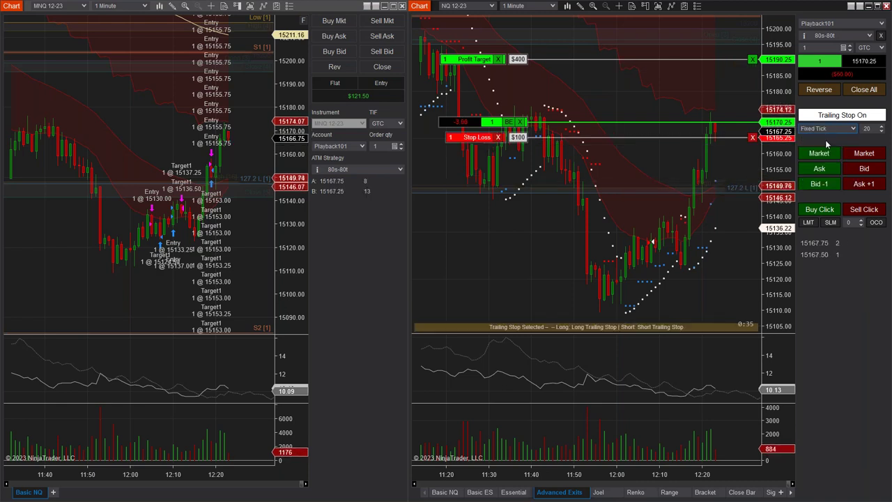
click(882, 127)
click(883, 128)
click(882, 129)
click(883, 128)
click(882, 129)
click(882, 128)
click(883, 129)
click(883, 128)
click(882, 128)
click(883, 129)
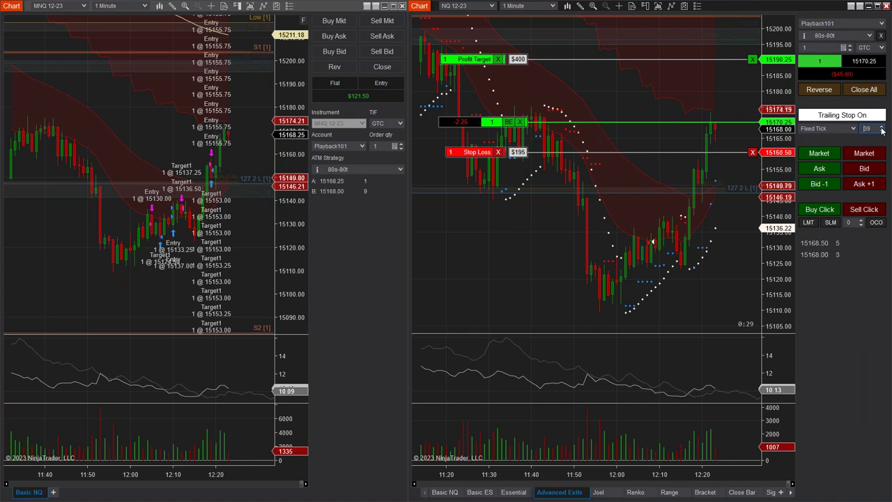
click(883, 128)
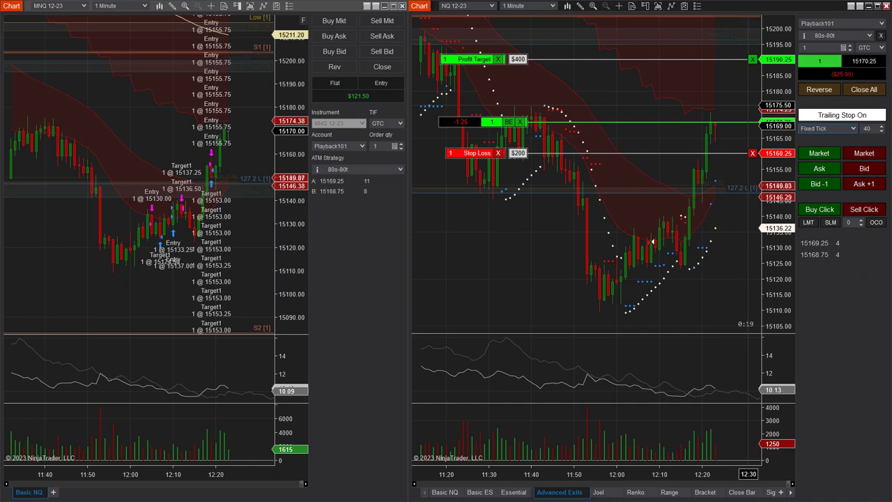
- Switch the trailing stop type to Berger and on to 50 EMA to compare where each places the NQ stop loss
click(821, 131)
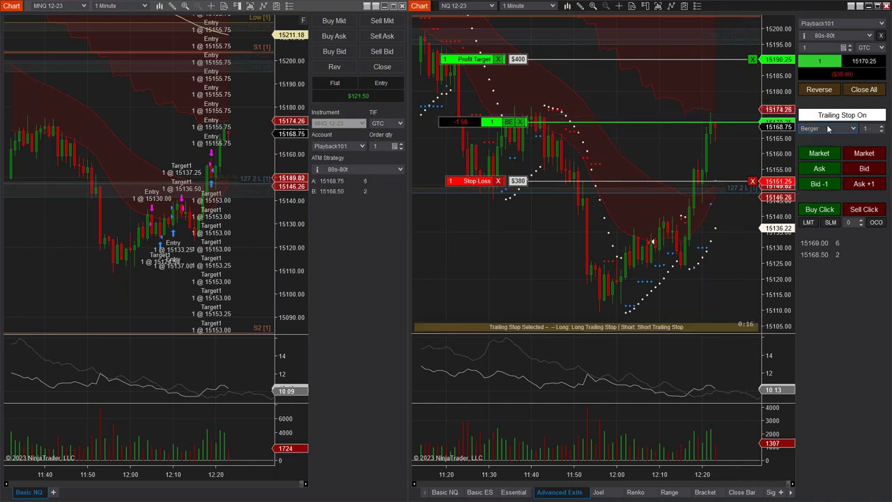
click(830, 128)
click(821, 188)
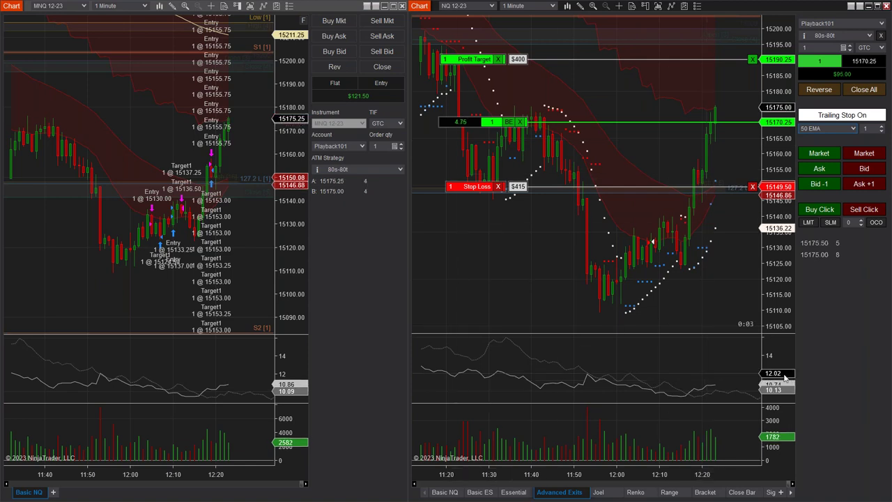
click(827, 129)
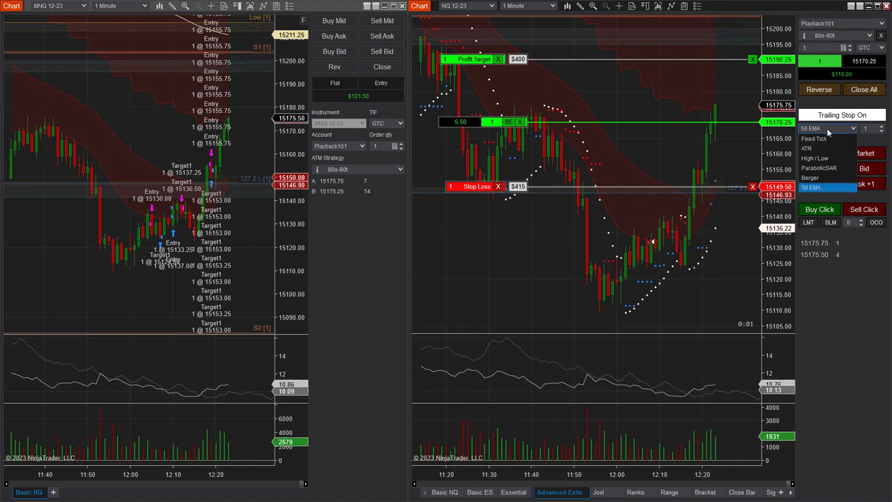
click(827, 187)
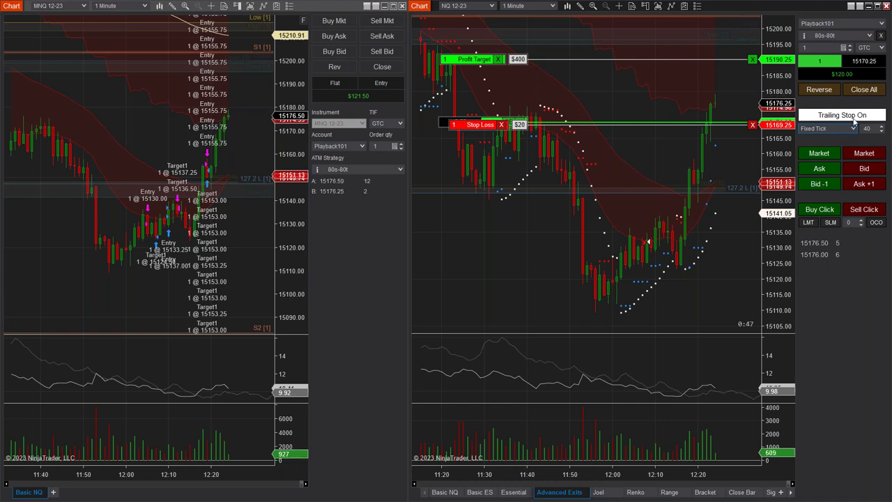
- Turn off the trailing stop for the NQ position and review the available trailing stop types without selecting one
mouse_move(826, 39)
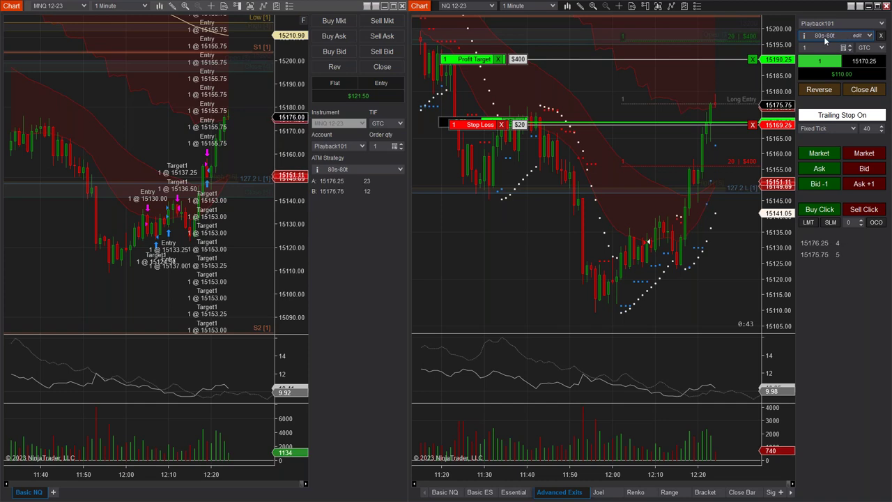
click(852, 120)
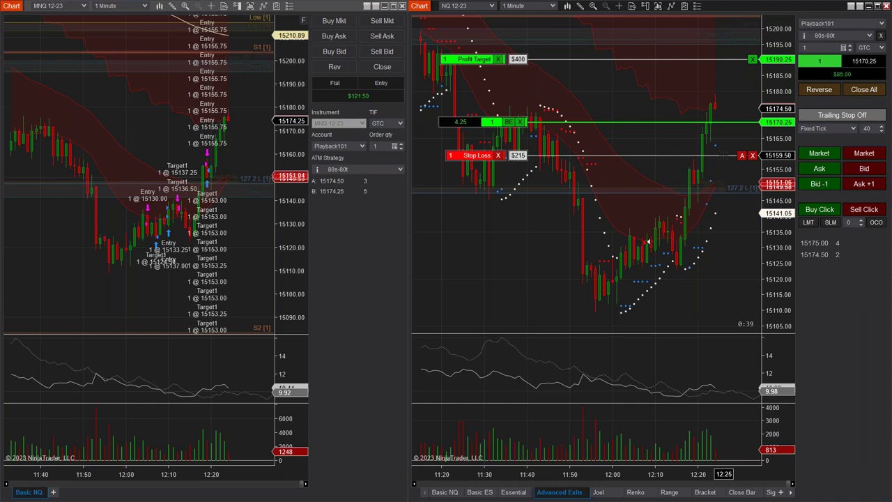
click(836, 128)
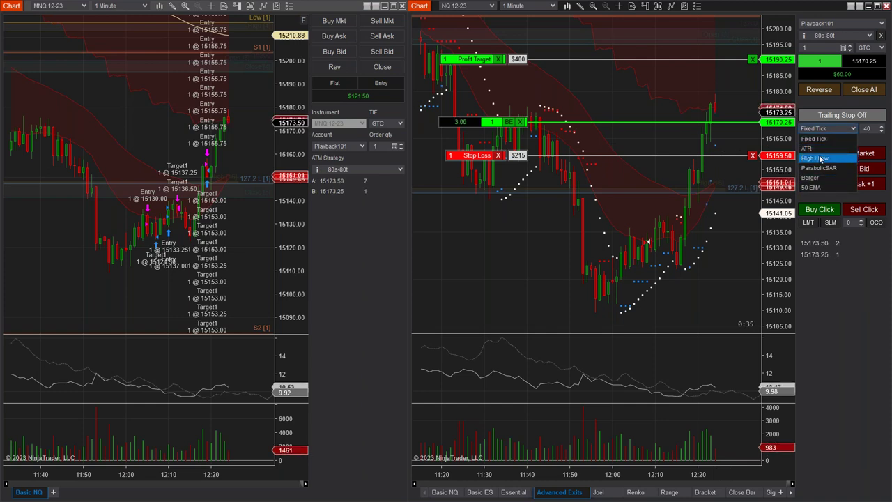
click(843, 292)
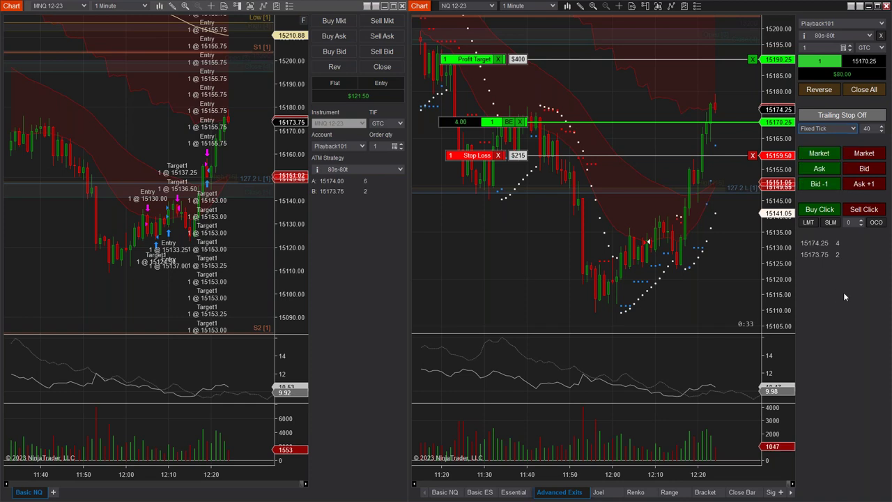
- On the Joel chart, preview the 20 EMA buy and sell orders and a chart-placed buy limit order without placing any
click(601, 492)
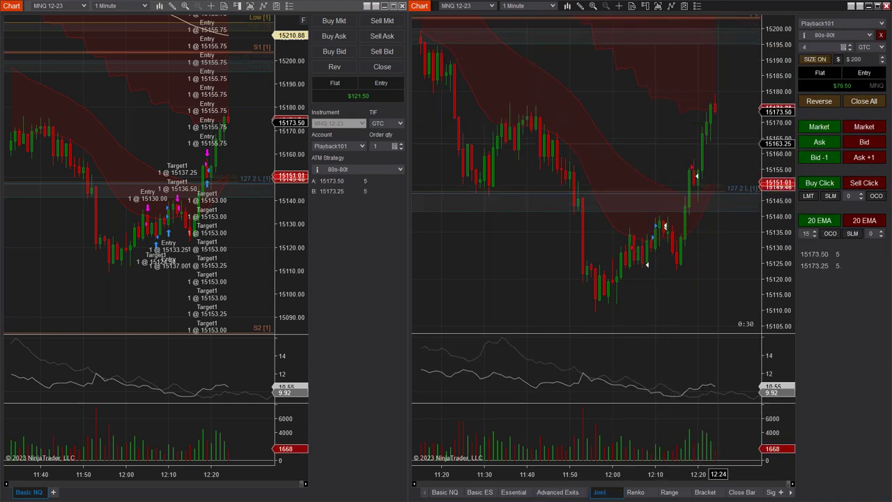
click(821, 222)
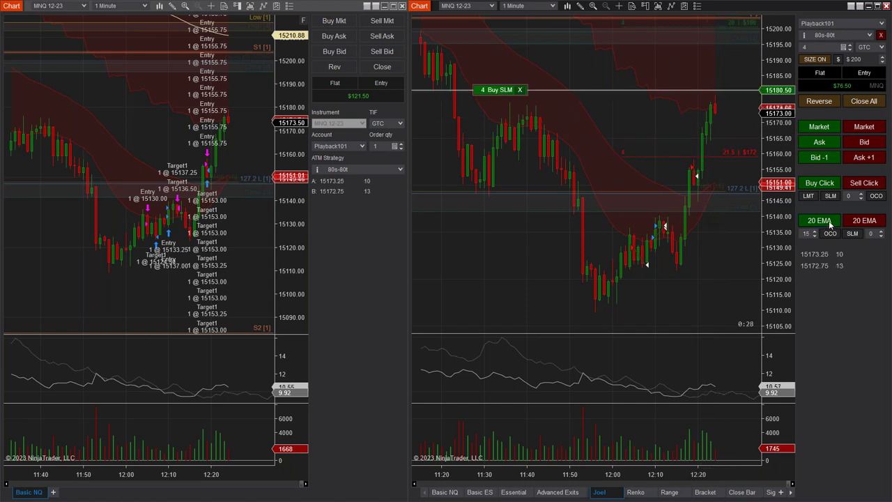
click(857, 223)
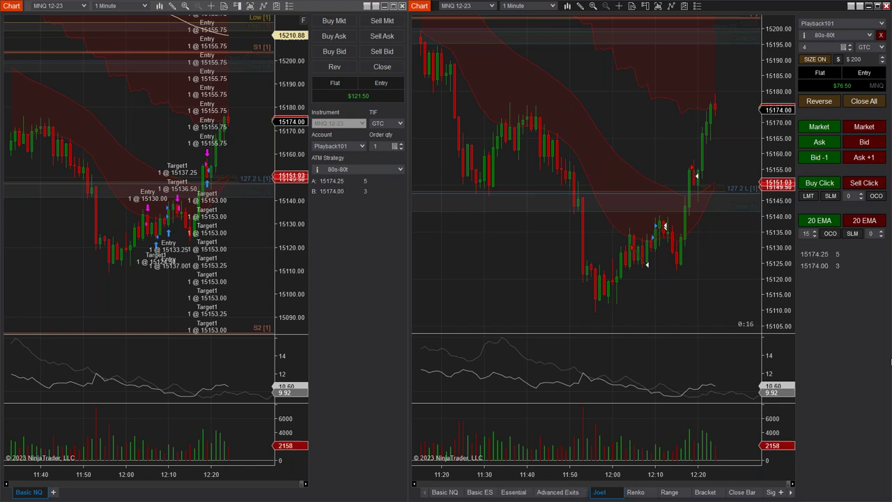
click(820, 183)
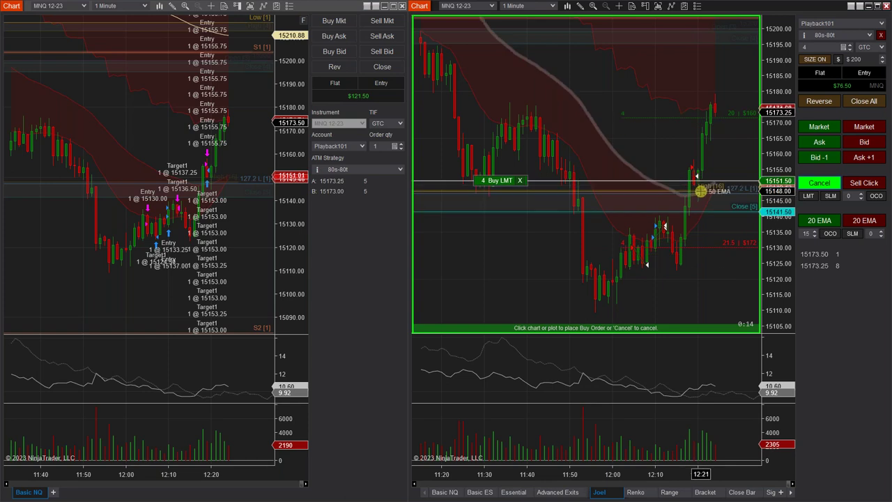
click(820, 183)
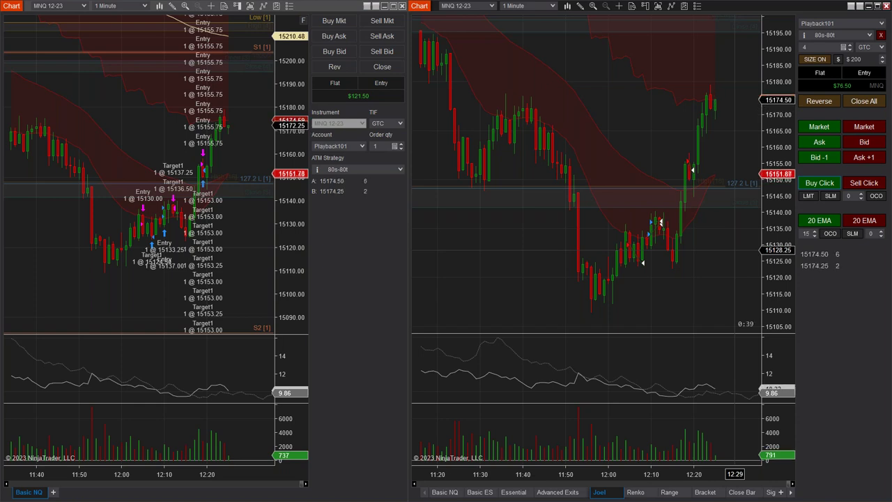
- Start attaching the NQ stop loss to a plot on the Advanced Exits chart, and return to the Joel chart without attaching it
click(573, 493)
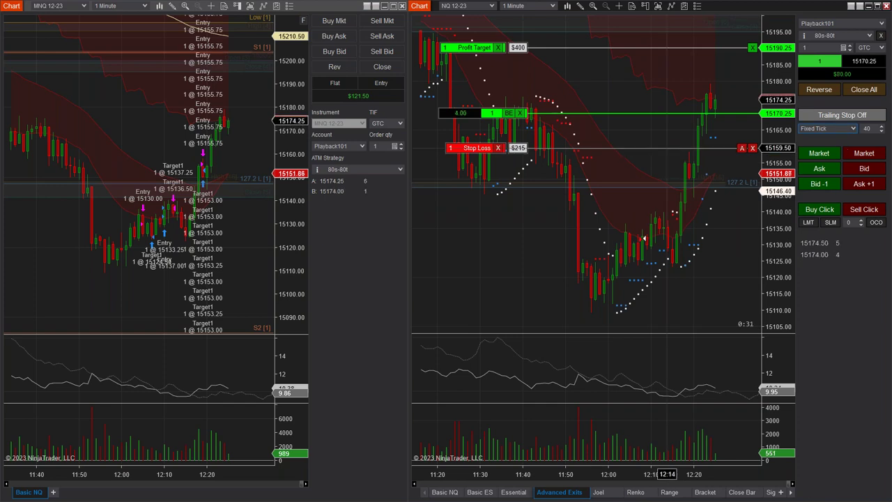
click(477, 148)
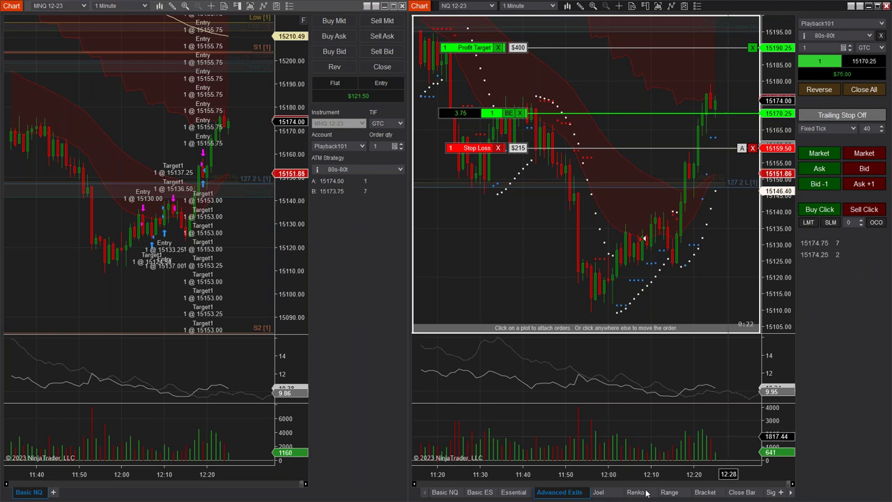
click(601, 493)
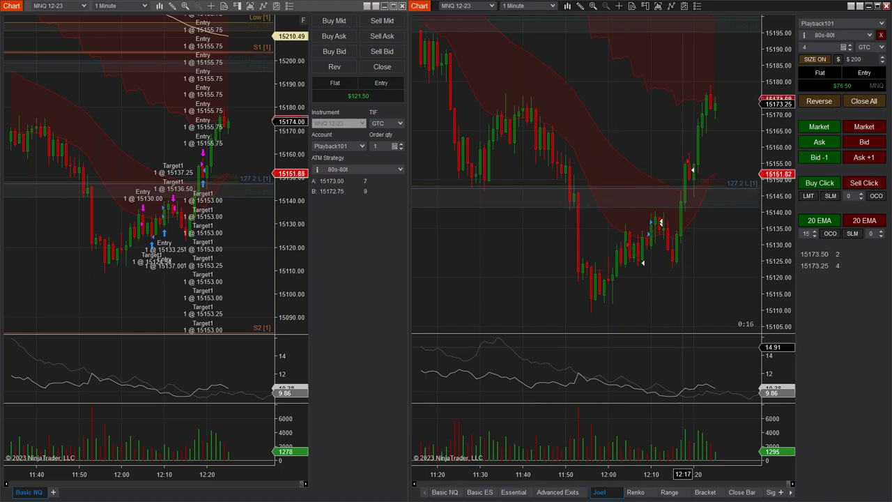
- Toggle the initial exits for the 80s-80t strategy on the Joel chart, leaving them on the default setting
mouse_move(428, 247)
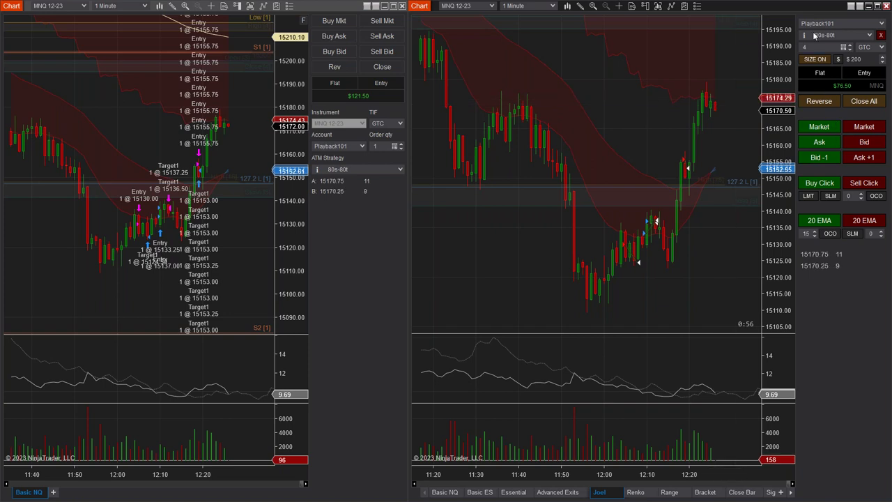
mouse_move(803, 37)
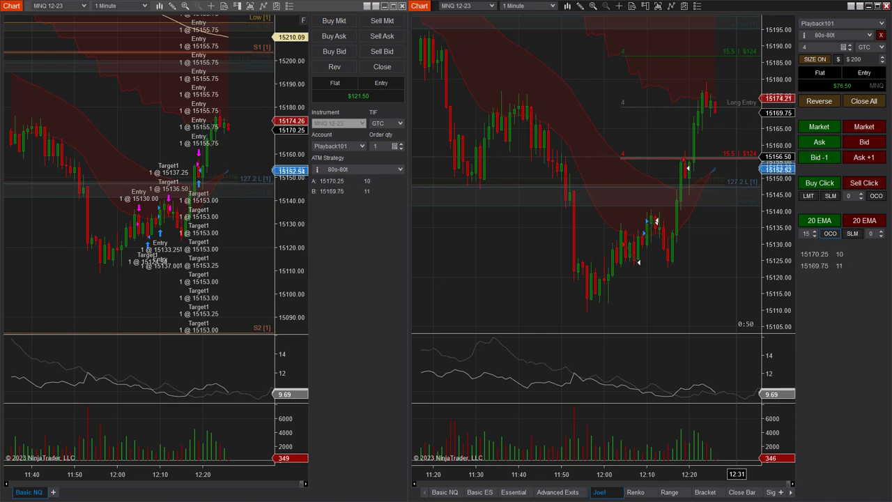
click(882, 35)
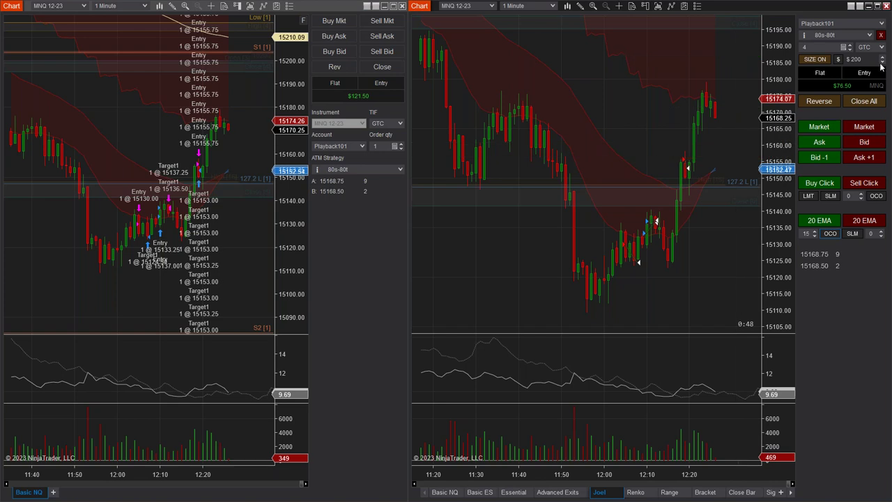
click(830, 144)
click(882, 35)
click(881, 35)
click(882, 35)
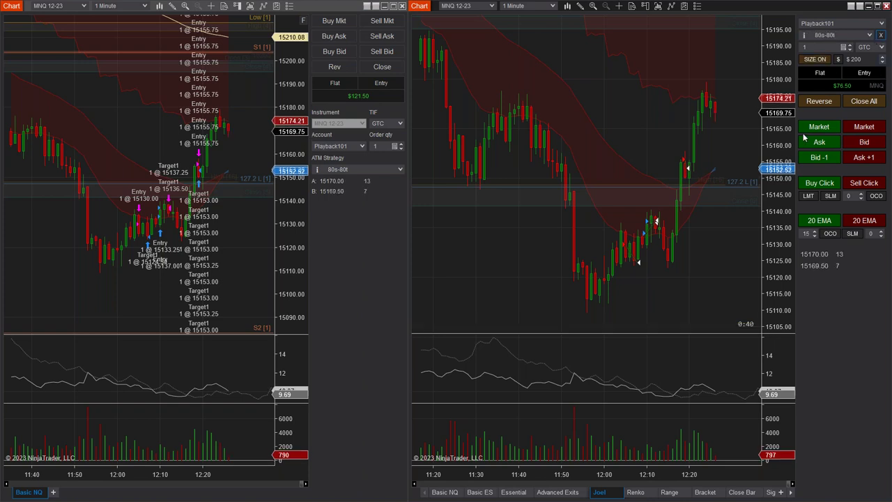
- Place a buy limit order for 1 MNQ contract at 15134.00, switch the initial exits away from default, and cancel the order
click(821, 183)
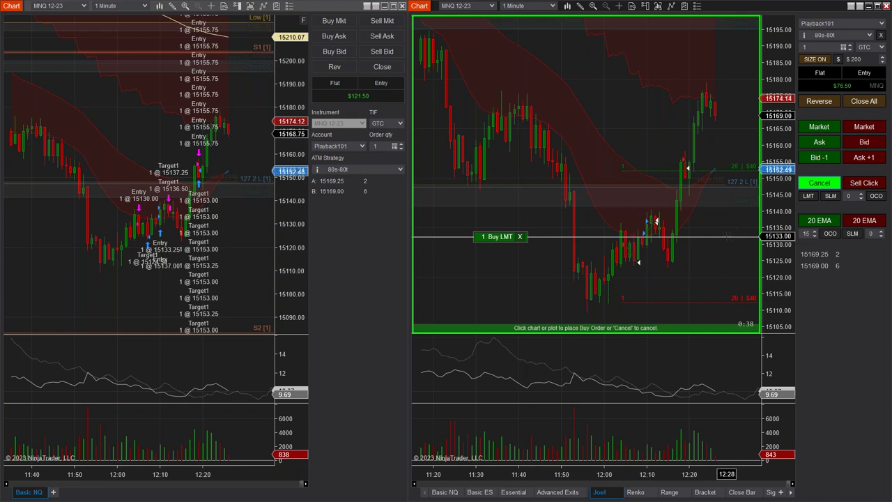
click(481, 231)
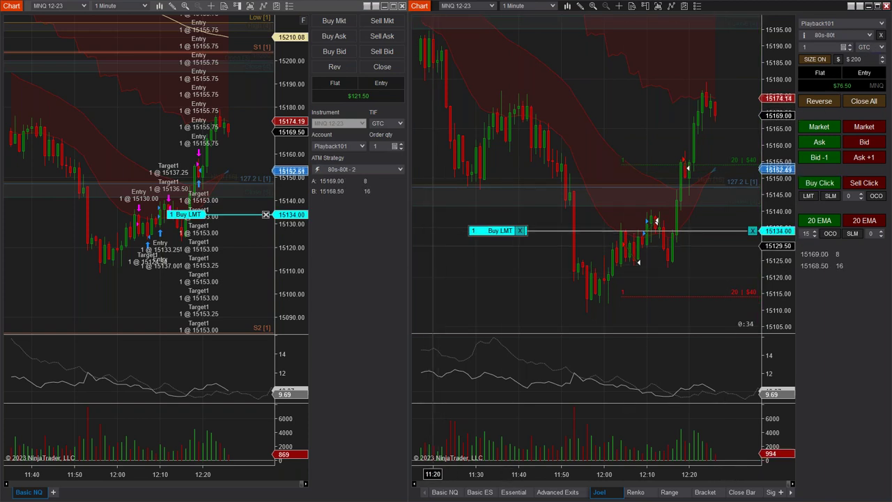
click(437, 249)
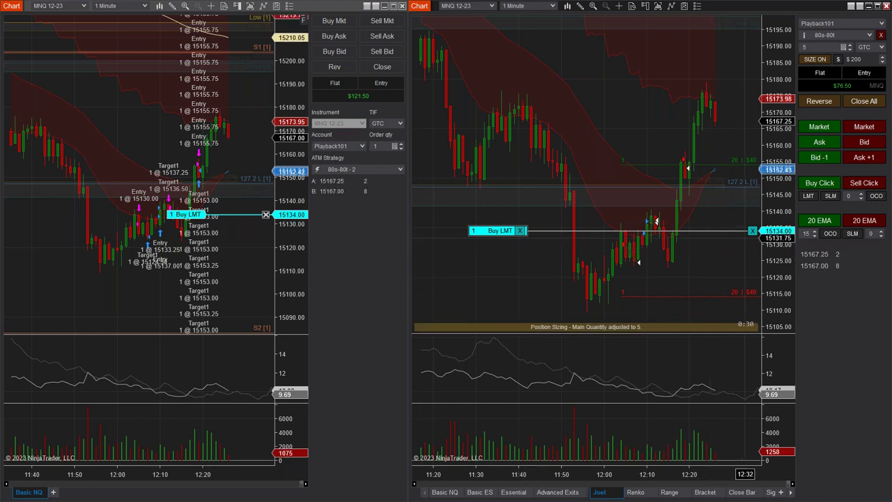
click(753, 230)
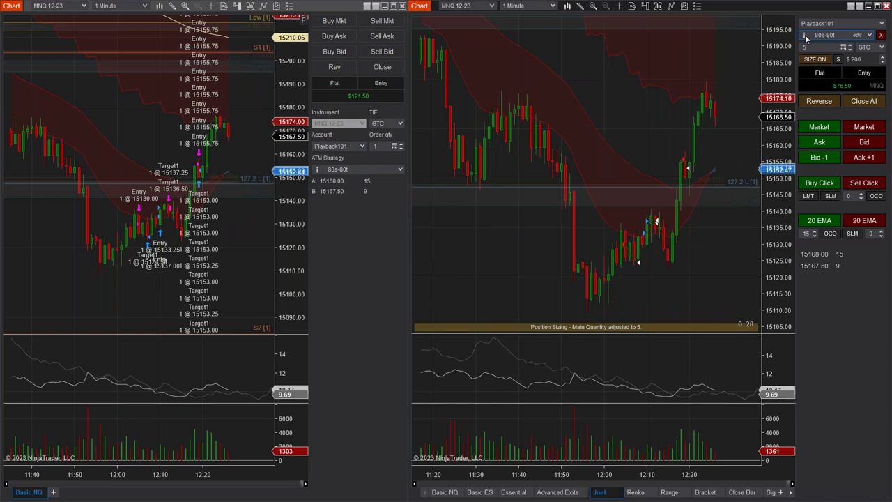
- Preview a planned long entry on the Joel chart and toggle Initial Exits to compare the stop and target lines
click(736, 116)
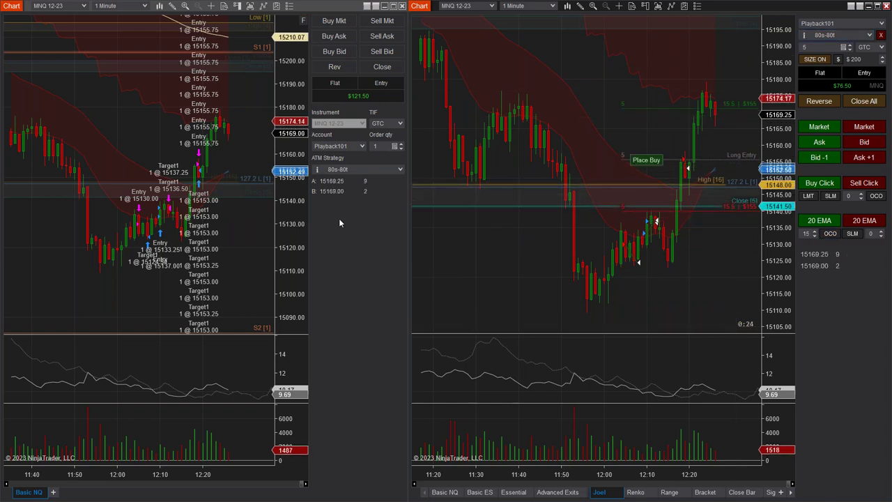
mouse_move(427, 237)
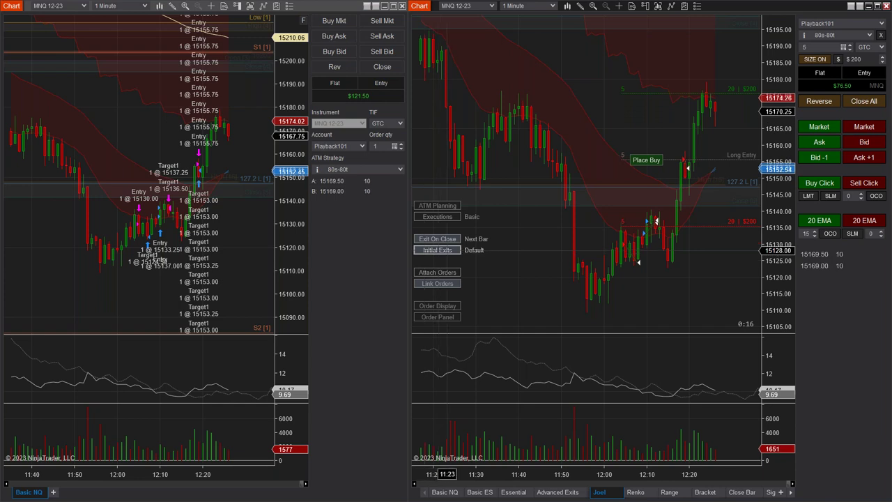
click(446, 249)
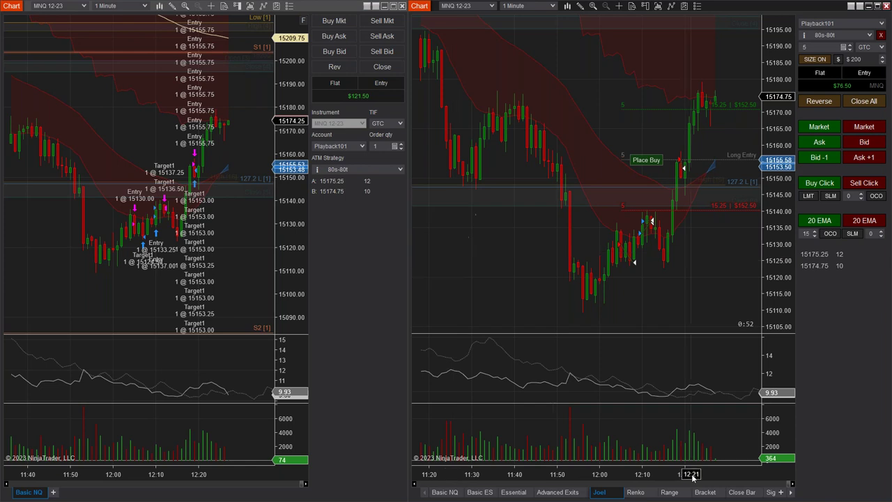
- Open the Renko chart and close the open long NQ position together with its stop and target orders
click(636, 492)
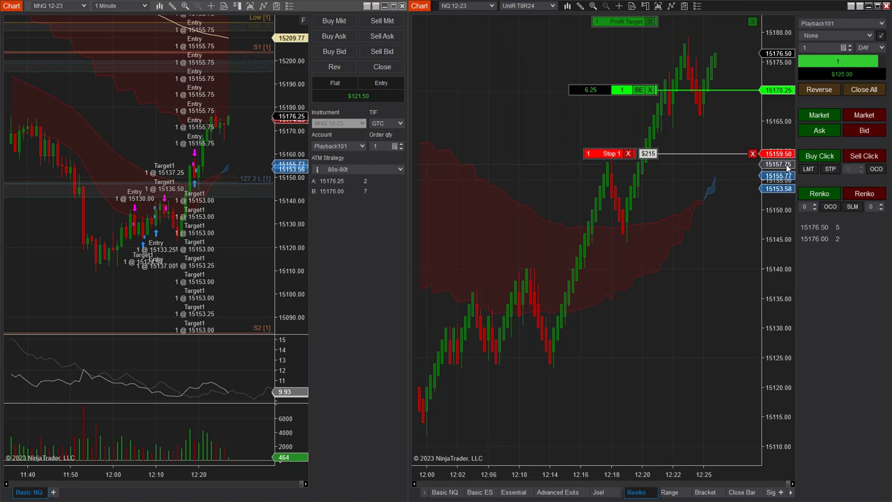
click(670, 493)
click(643, 493)
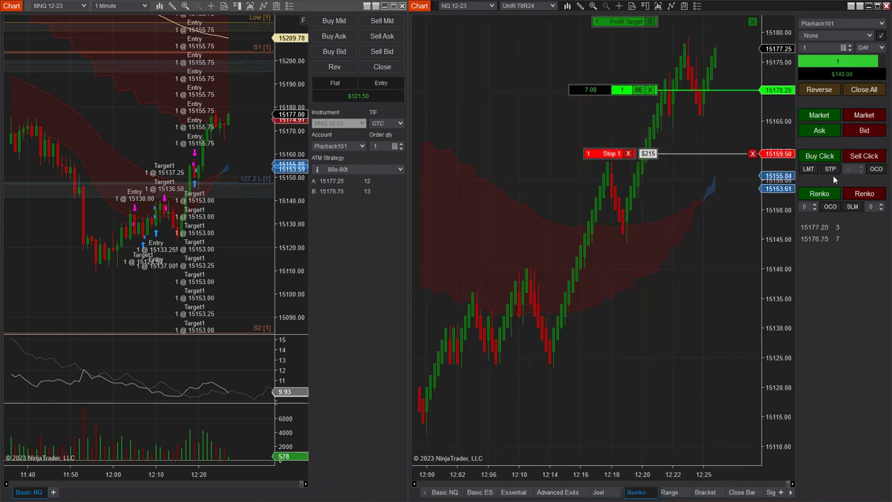
click(865, 92)
- Alternate between Renko sell and buy SLM entry orders for 1 NQ contract, ending with the sell order at 15171.75
click(869, 196)
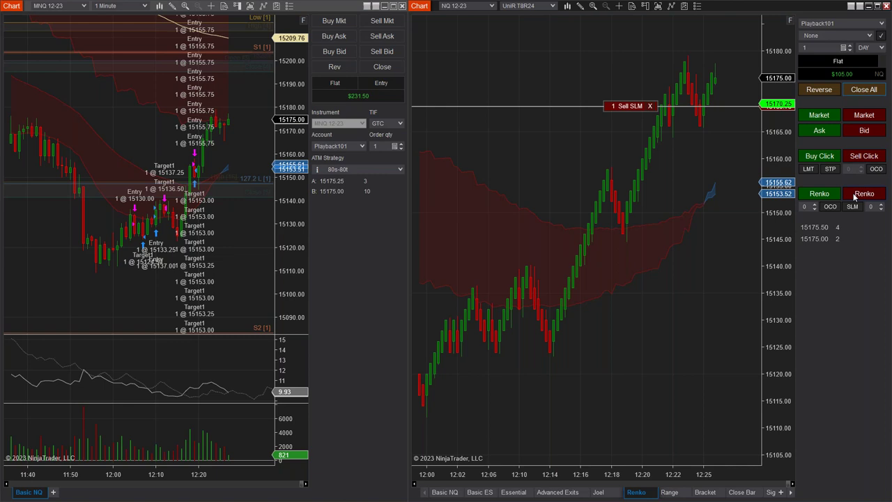
click(855, 197)
click(820, 196)
click(864, 194)
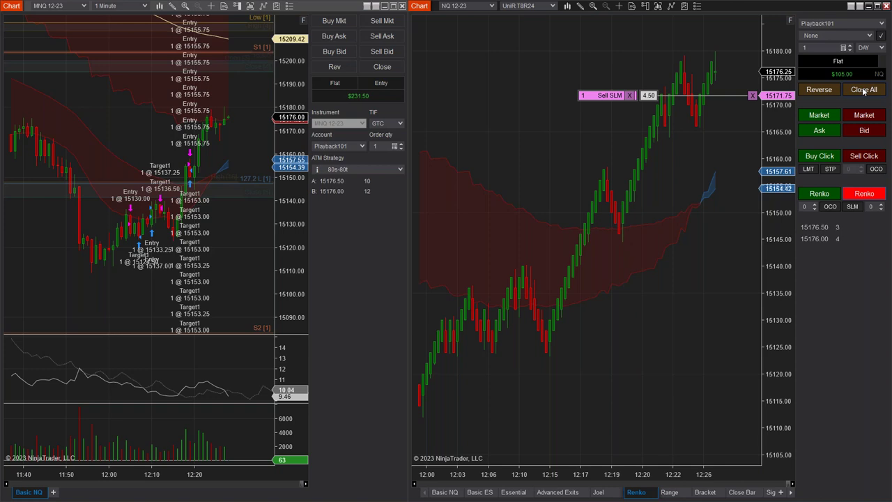
click(820, 194)
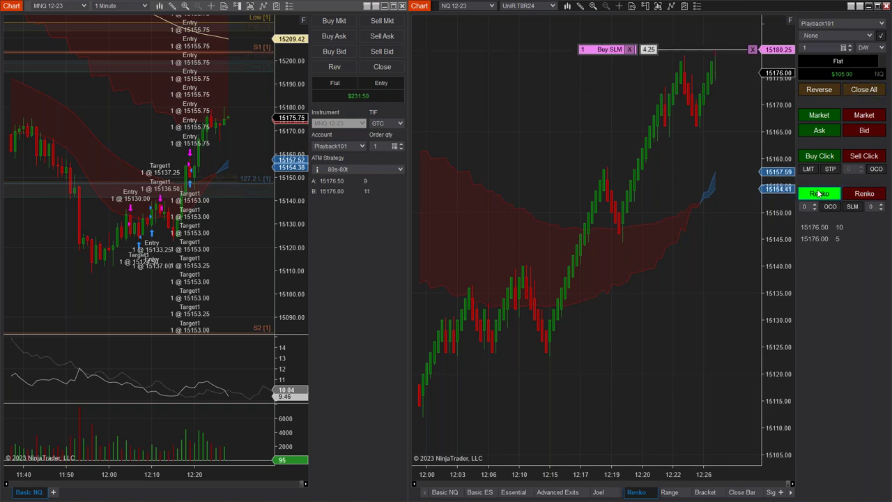
click(867, 194)
click(859, 196)
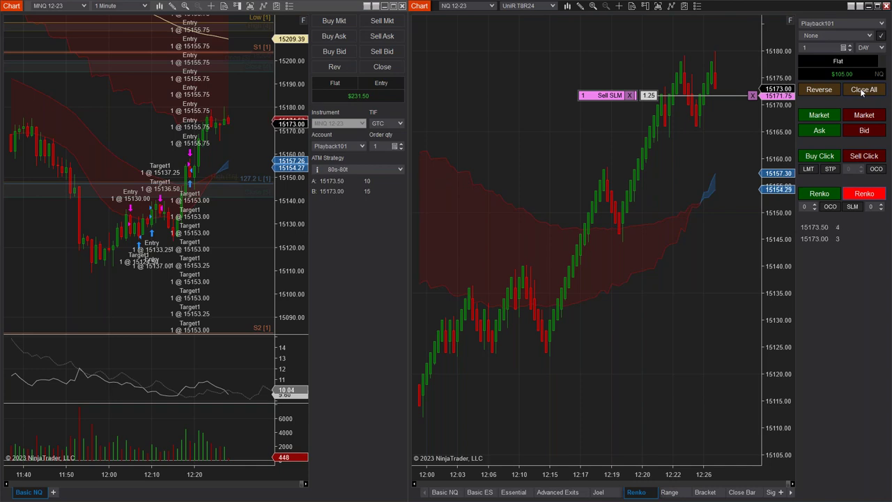
- Select the 40s-40t ATM strategy for the Renko chart's NQ orders
click(837, 35)
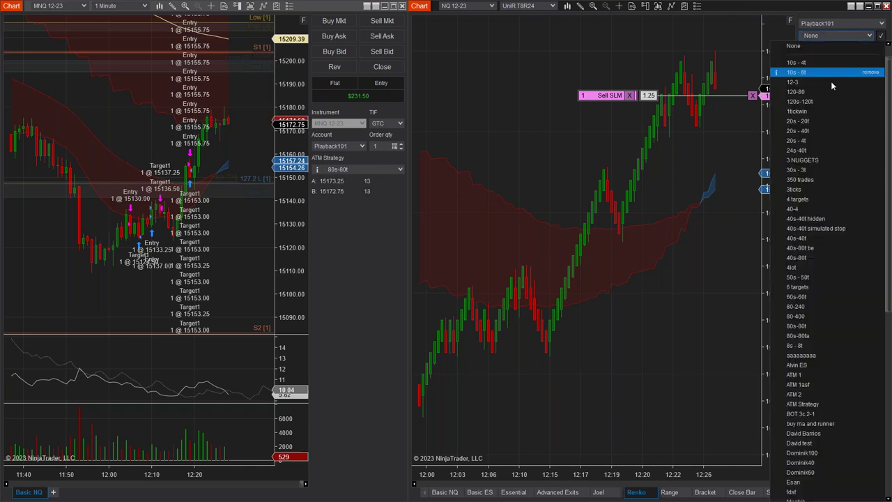
click(806, 239)
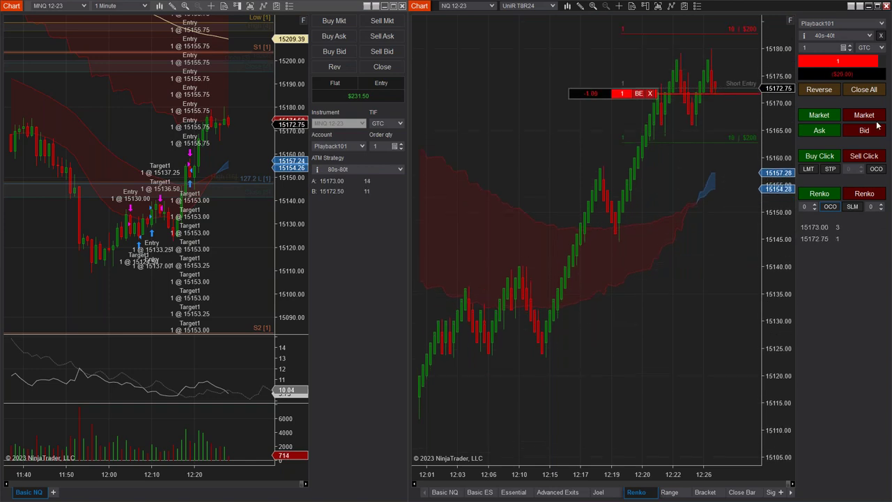
- Close the open short NQ position on the Renko chart together with its stop and target orders
click(863, 91)
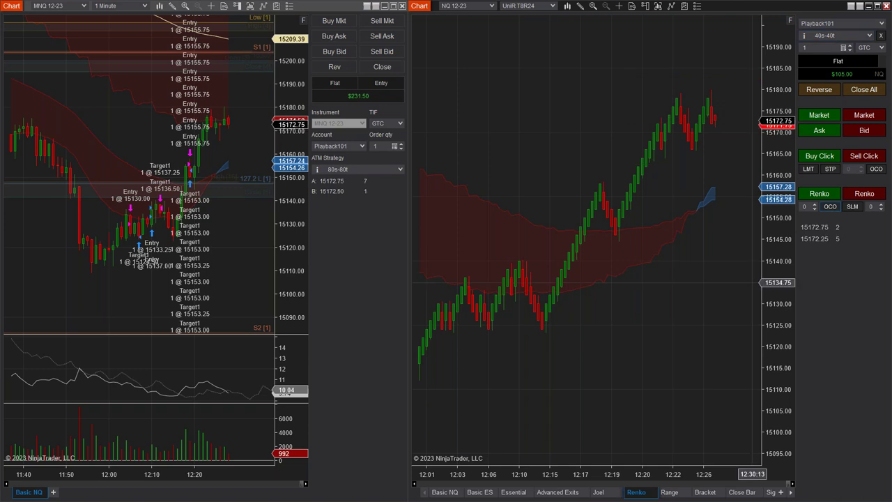
- On the Range chart, buy 1 NQ contract with the range entry order and no ATM strategy, then close the position
click(677, 493)
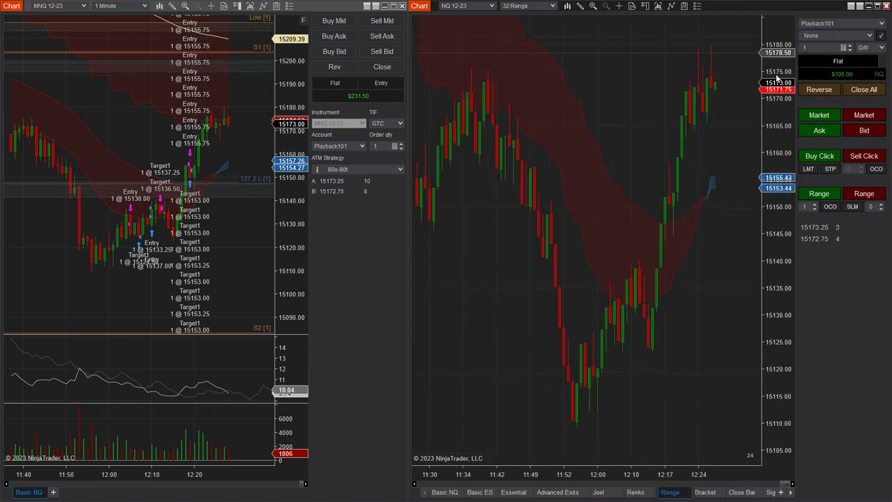
click(823, 195)
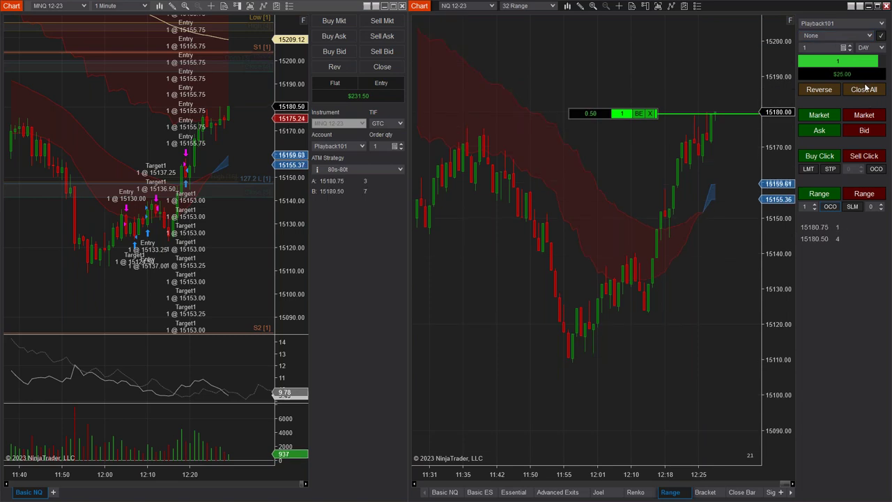
click(848, 34)
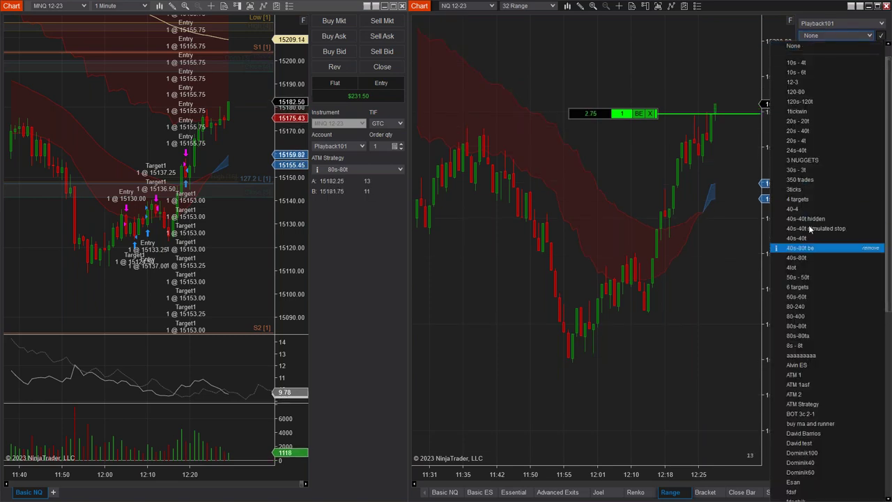
key(Escape)
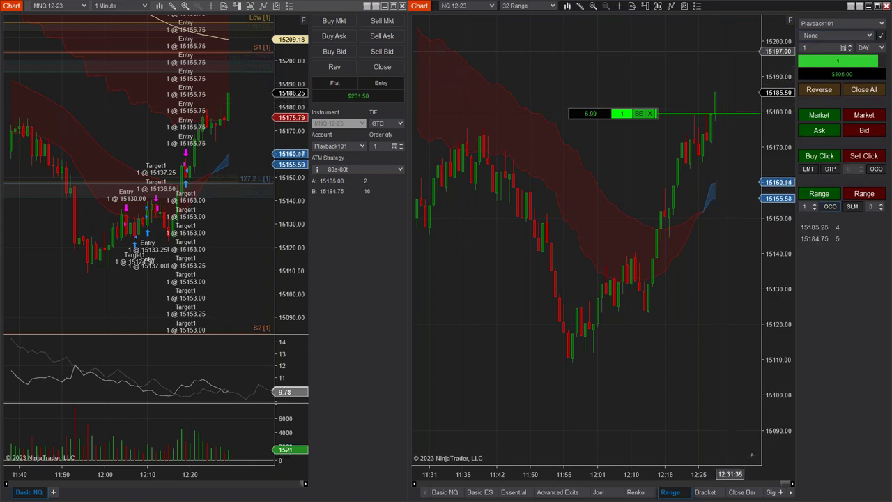
click(859, 90)
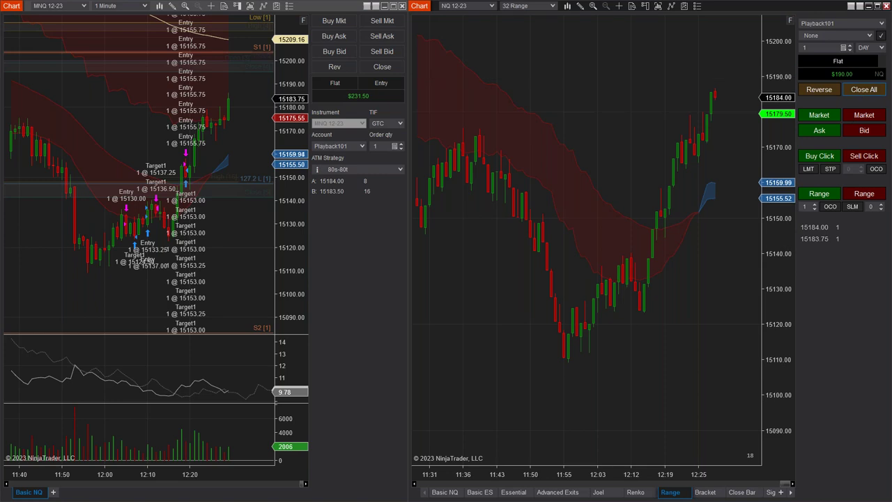
- On the Bracket chart, place buy and sell SLM bracket orders 24 ticks away at the bar close, then cancel them
click(705, 493)
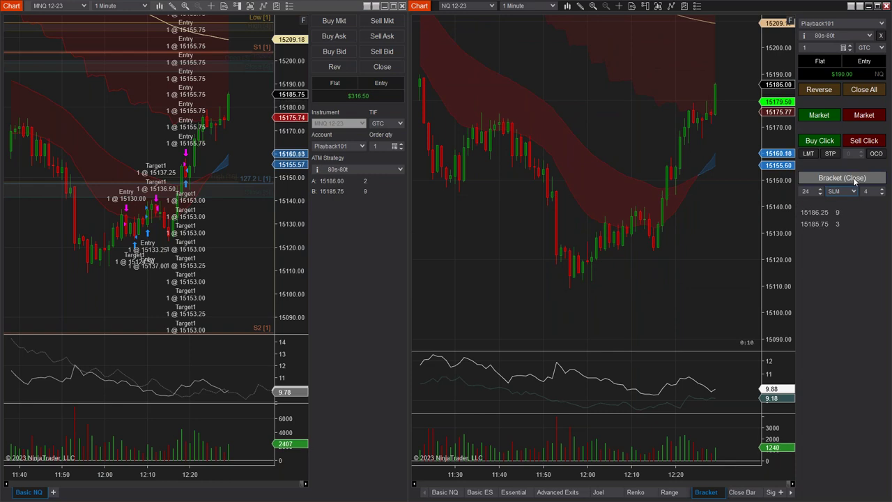
click(856, 180)
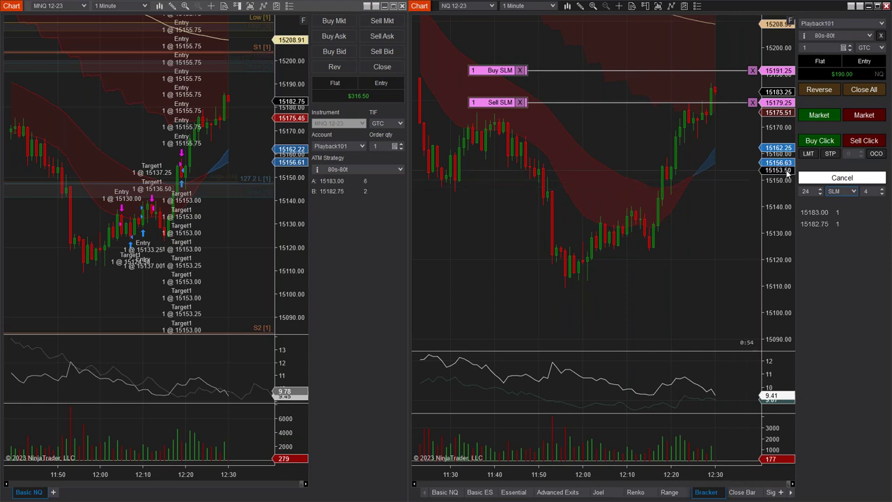
click(868, 95)
- Switch the bracket entry to immediate mode and place buy and sell SLM orders 40 ticks from price
click(854, 192)
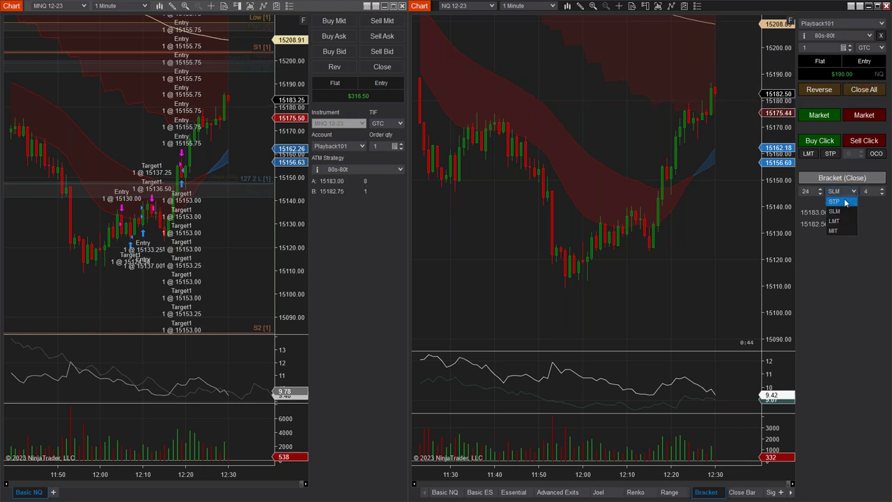
click(884, 224)
click(847, 178)
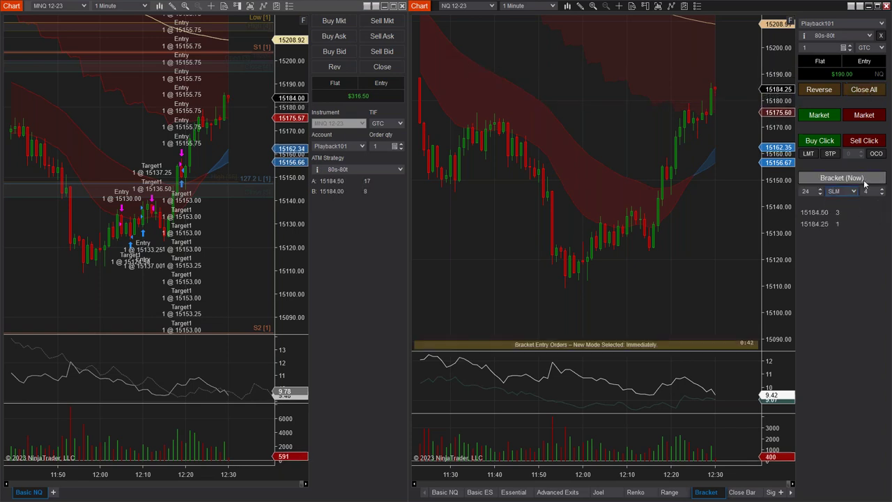
scroll(823, 192, up, 3)
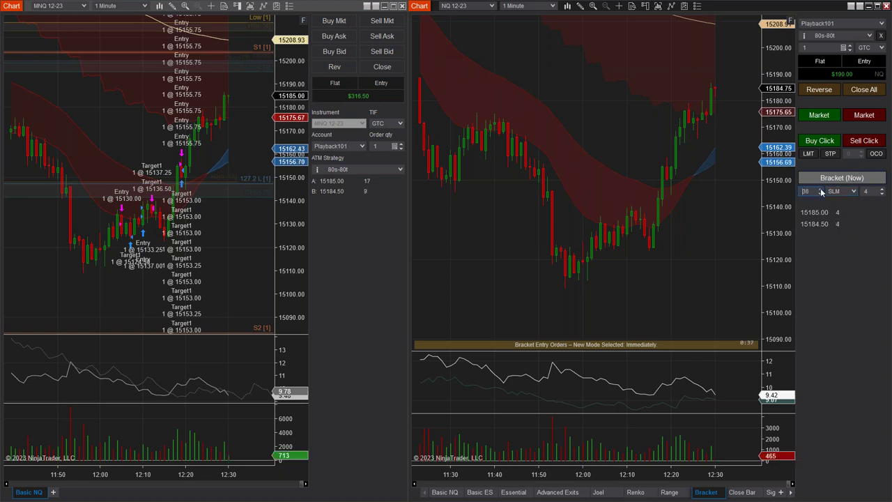
click(838, 178)
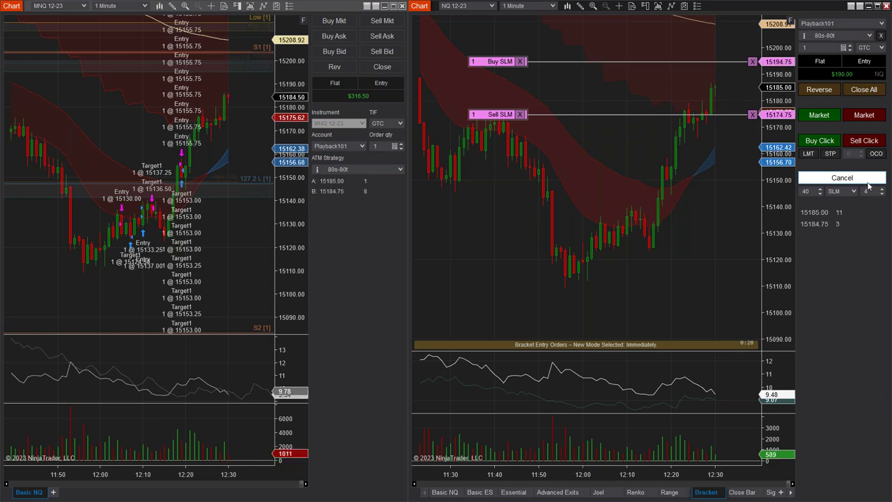
- Cancel the immediate bracket orders, then place the bracket once more and cancel it again
click(867, 182)
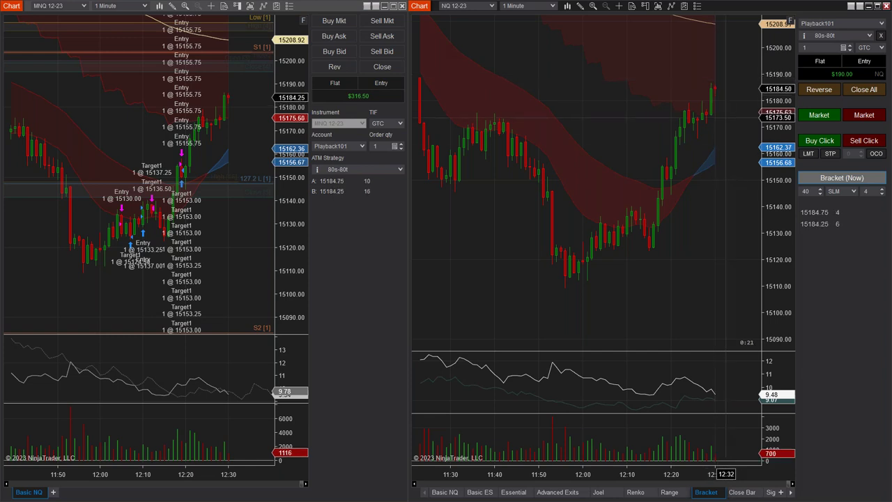
click(856, 181)
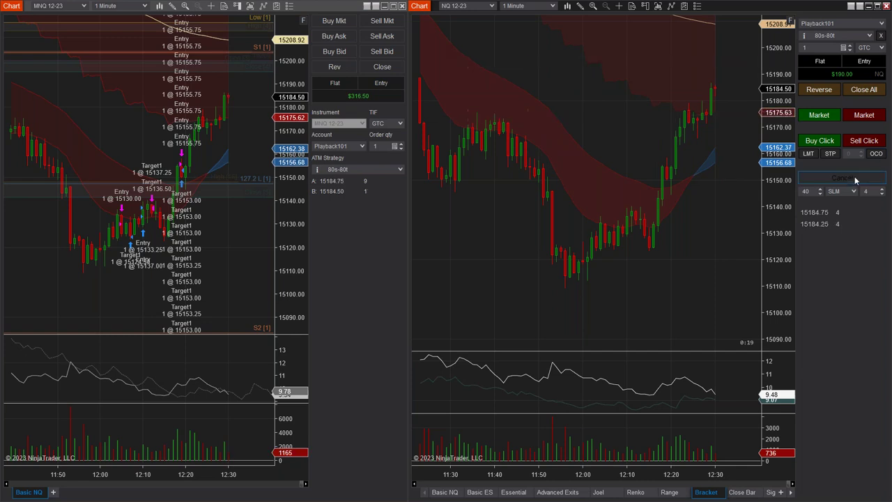
click(857, 180)
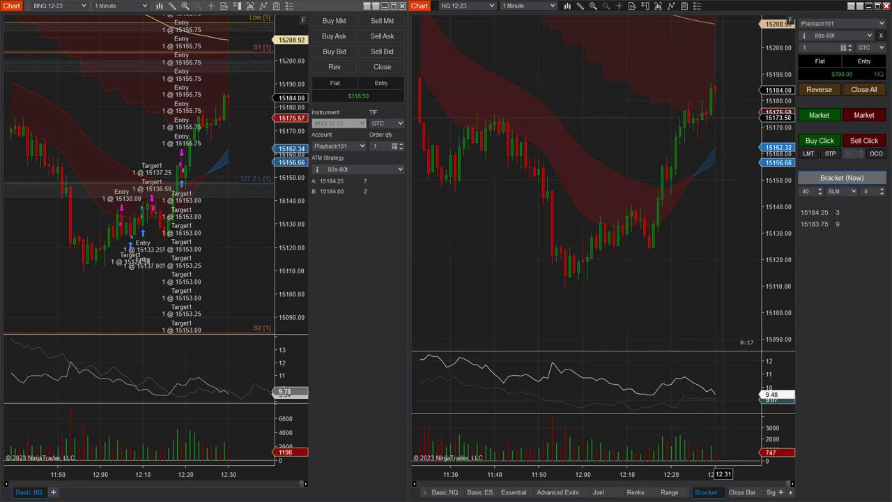
- Return the bracket entry to bar-close mode, place the 40-tick SLM bracket and cancel both orders
right_click(843, 181)
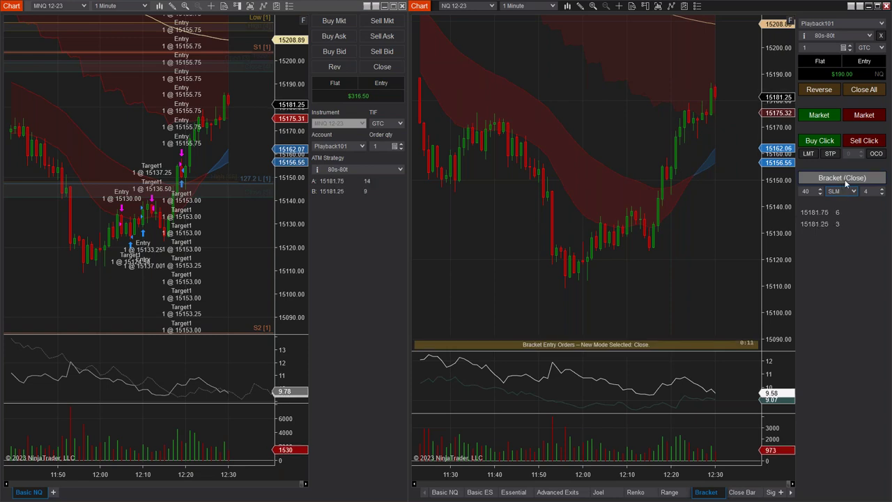
click(845, 179)
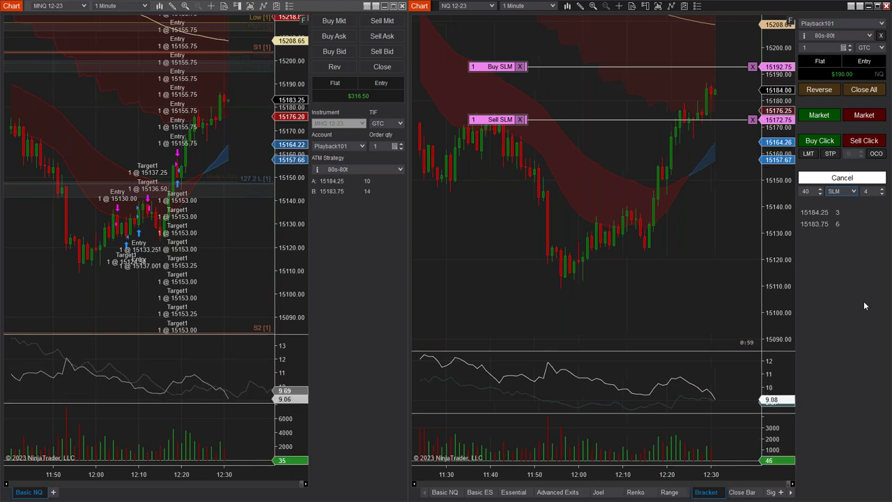
click(854, 91)
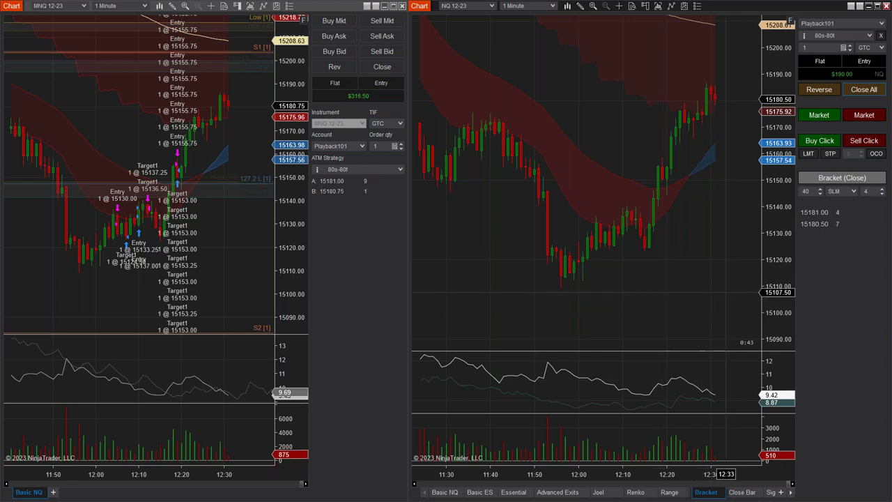
- On the Close Bar chart, cycle the buy entry's bar condition to Any Bar and select the 40s-40t ATM strategy
click(737, 493)
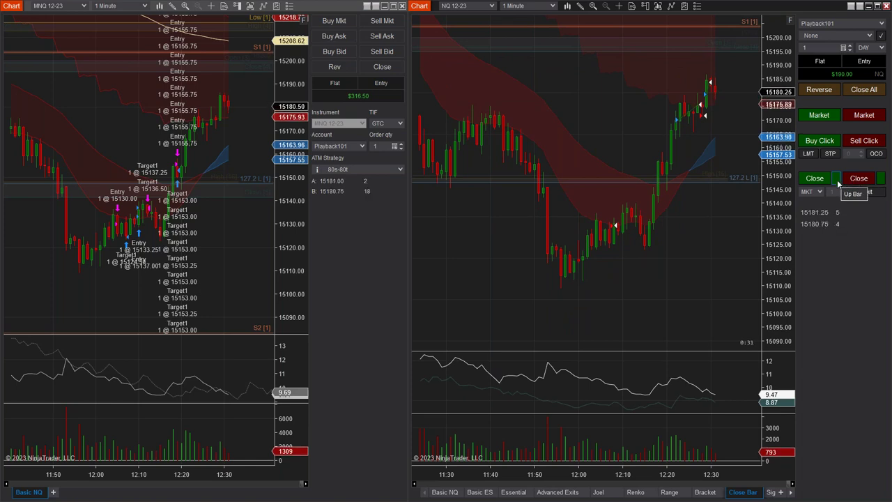
click(840, 183)
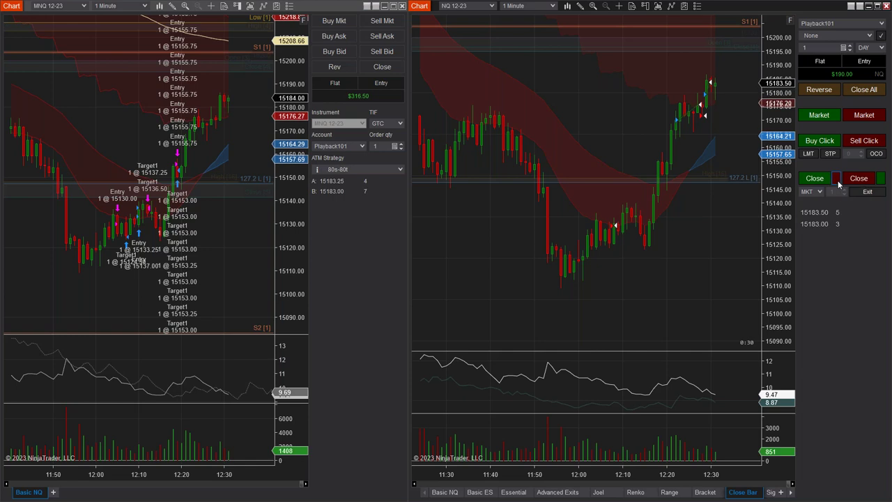
click(840, 182)
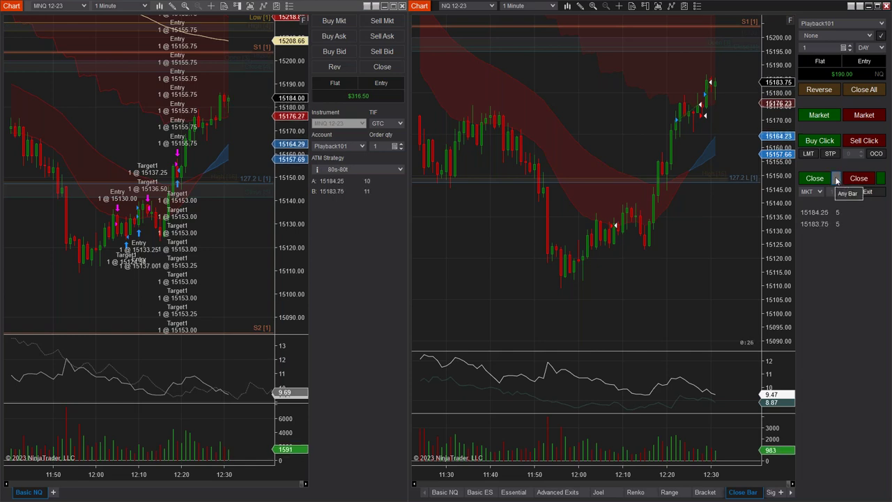
click(851, 34)
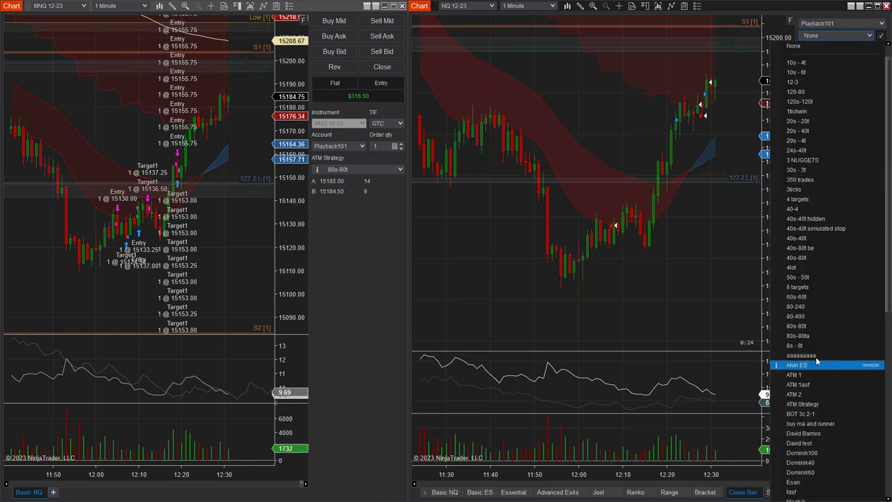
click(818, 239)
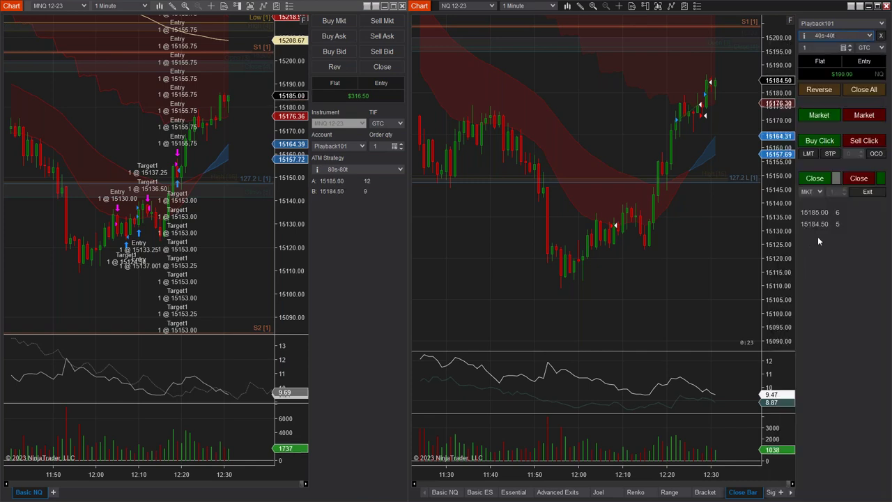
- Arm a buy entry for 1 NQ contract on the up bar close, keeping MKT as its order type
click(833, 180)
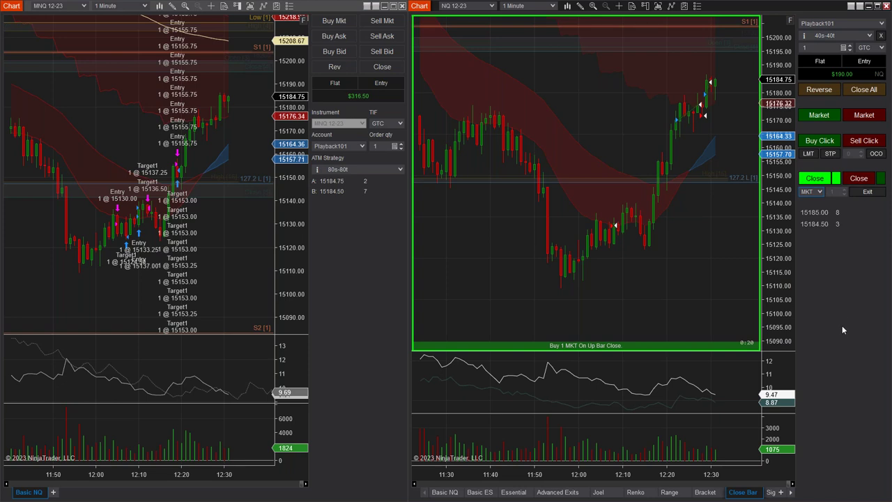
click(821, 192)
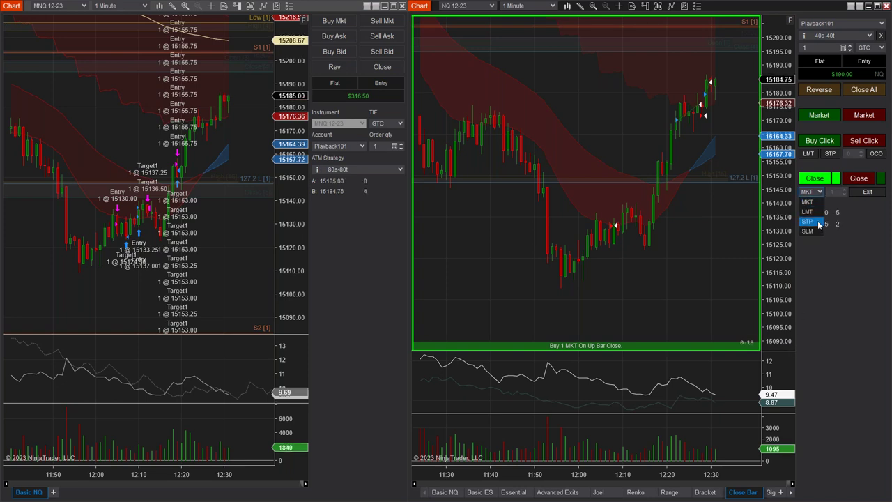
click(808, 202)
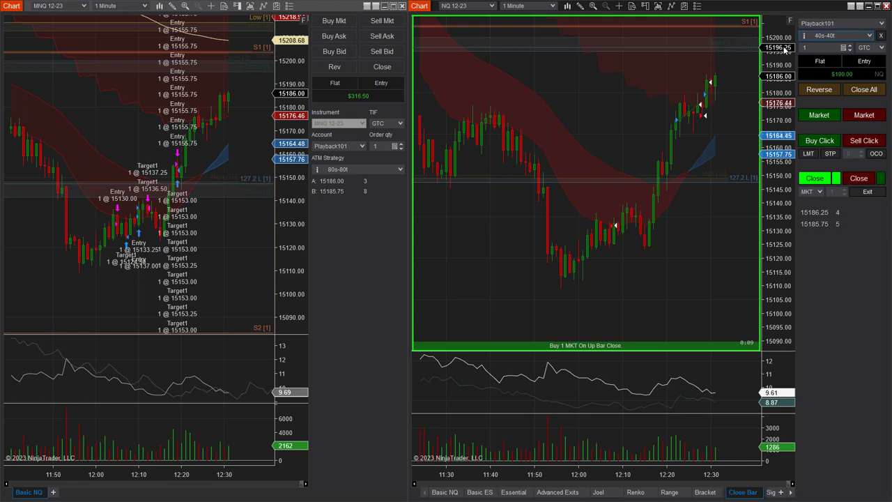
- Switch the sell entry to down bars and the armed buy to any bar, then close the filled long position
click(883, 181)
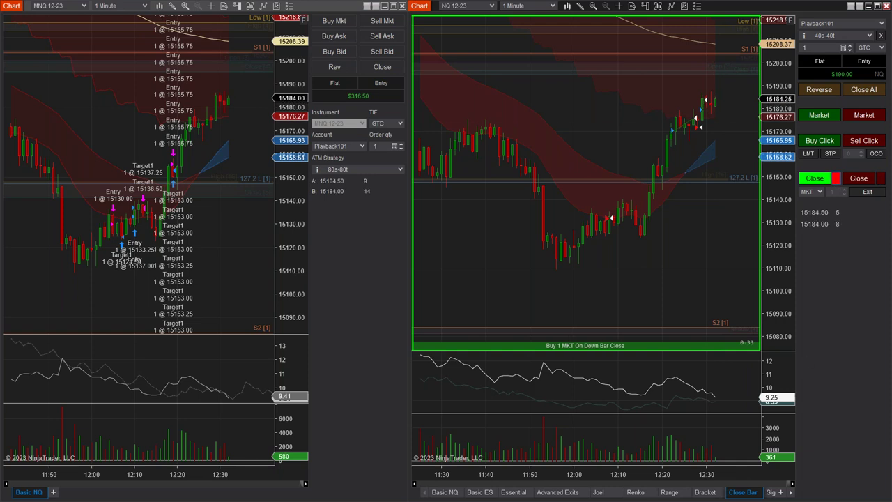
click(836, 178)
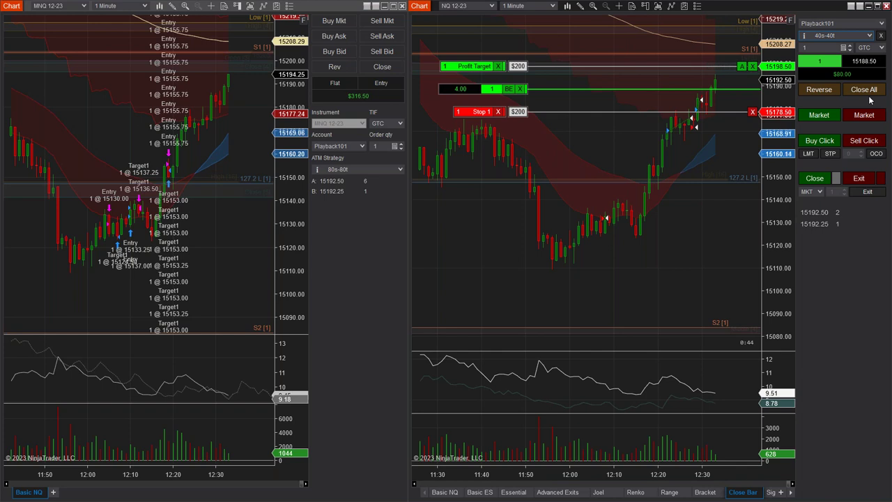
click(857, 89)
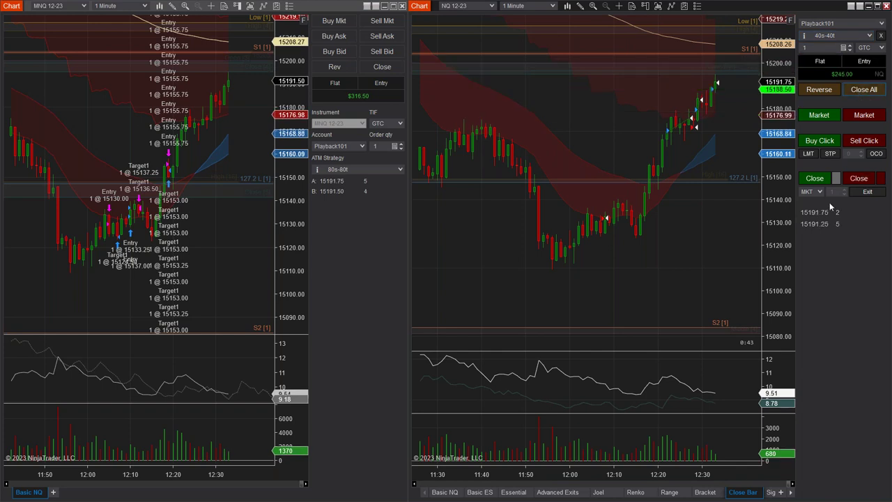
- On the Signals chart, arm a market buy of 1 NQ contract on bar close with a long aiBestStochastics signal
click(773, 492)
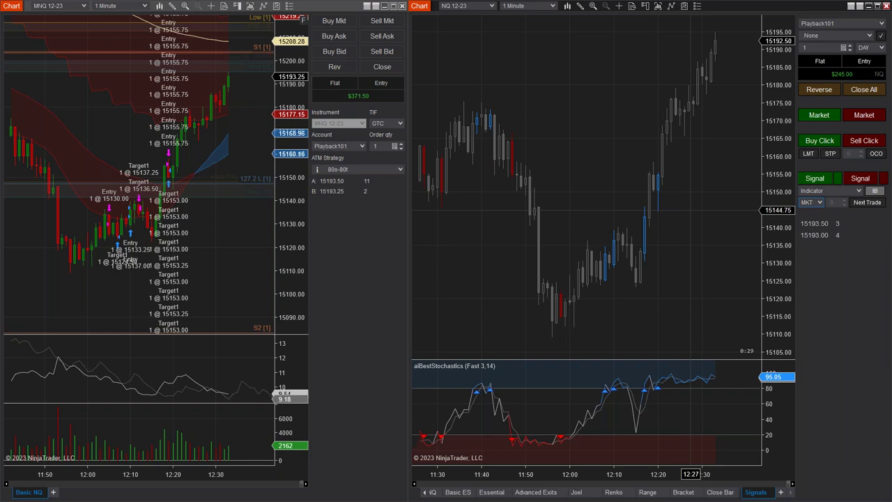
click(826, 179)
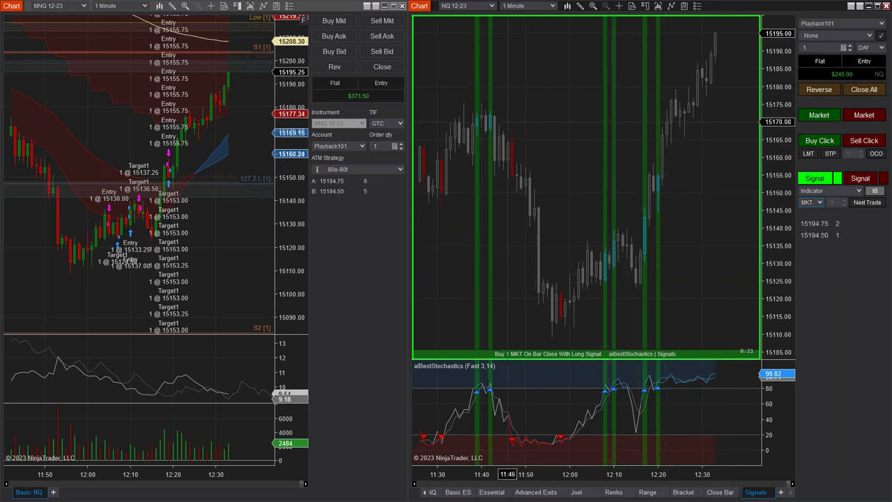
click(830, 180)
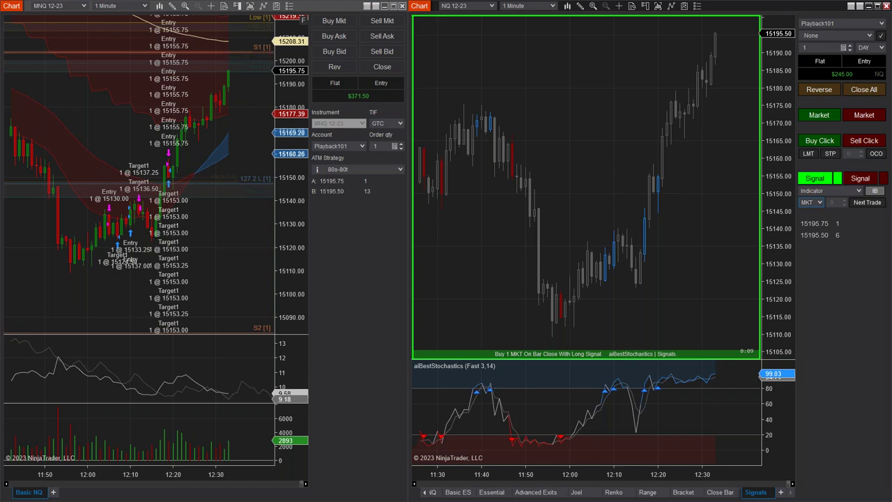
- Review the signal source and order type choices for the armed signal entry, keeping Indicator and MKT
click(820, 193)
click(817, 201)
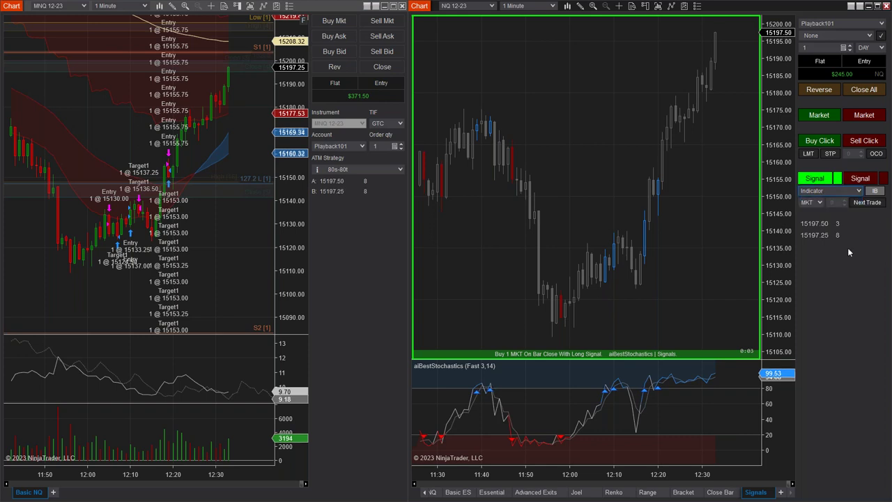
click(812, 202)
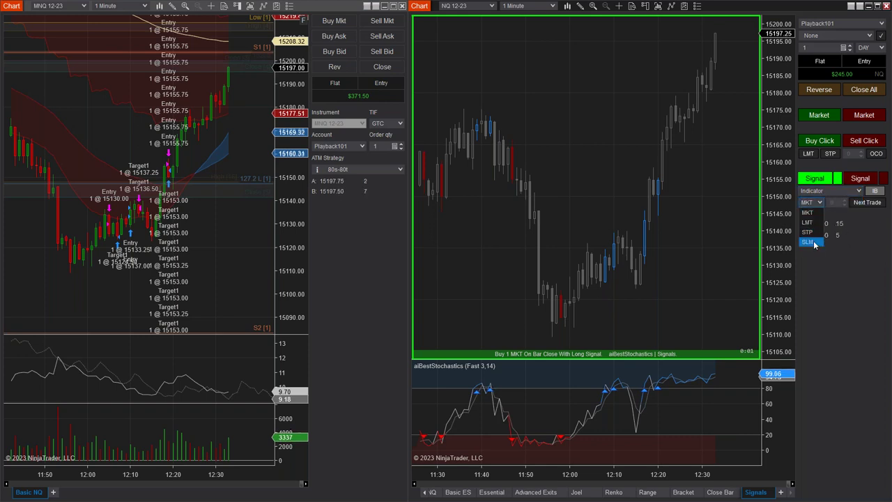
click(863, 254)
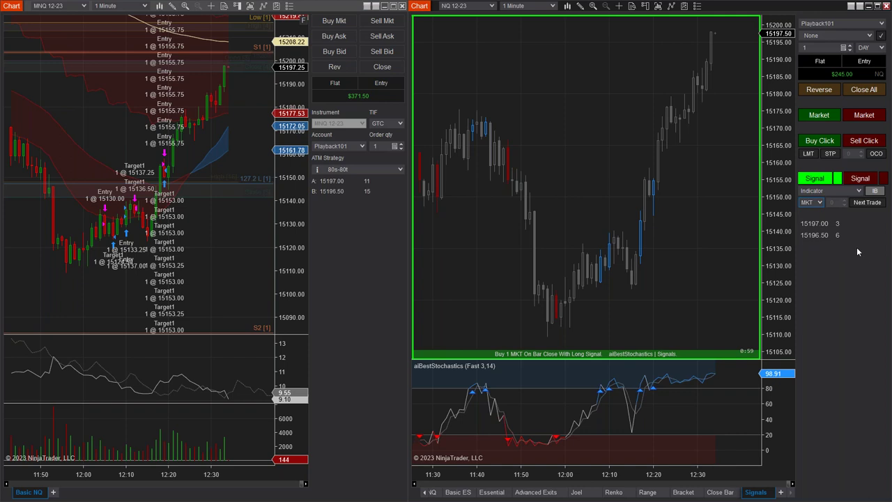
- Switch the armed signal entry to Continuous and back to Next Trade, keeping MKT as its order type
click(820, 203)
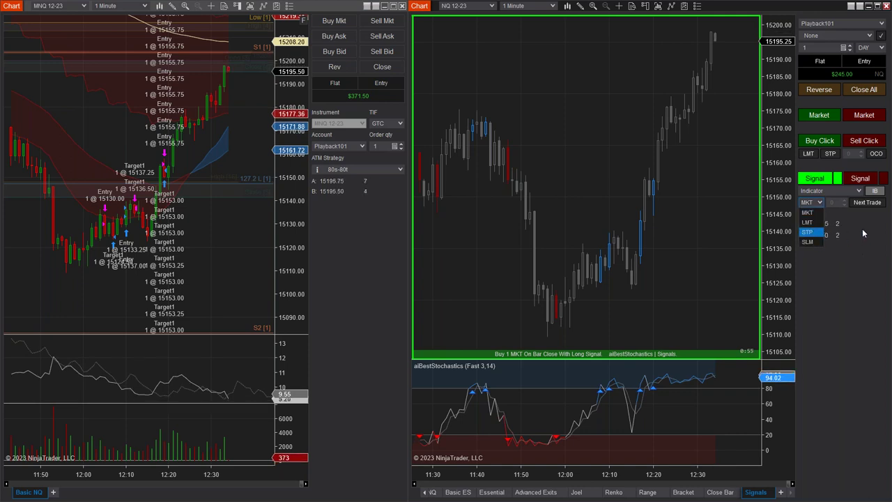
click(869, 204)
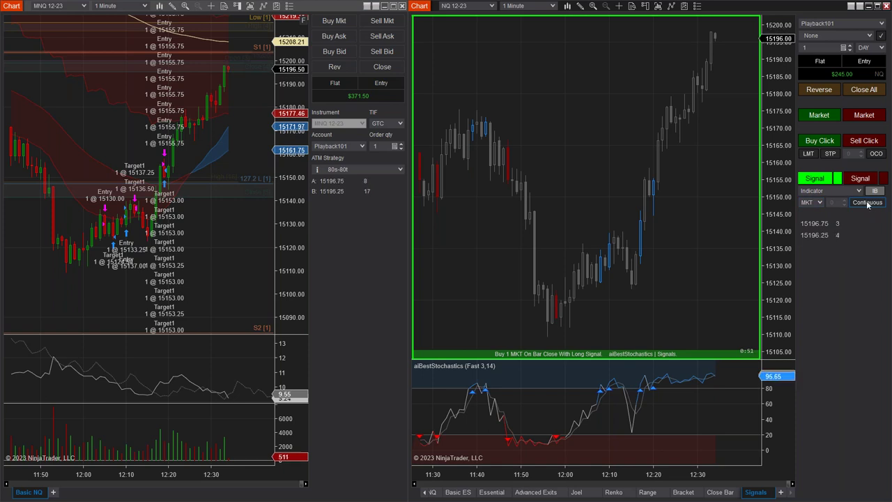
click(868, 203)
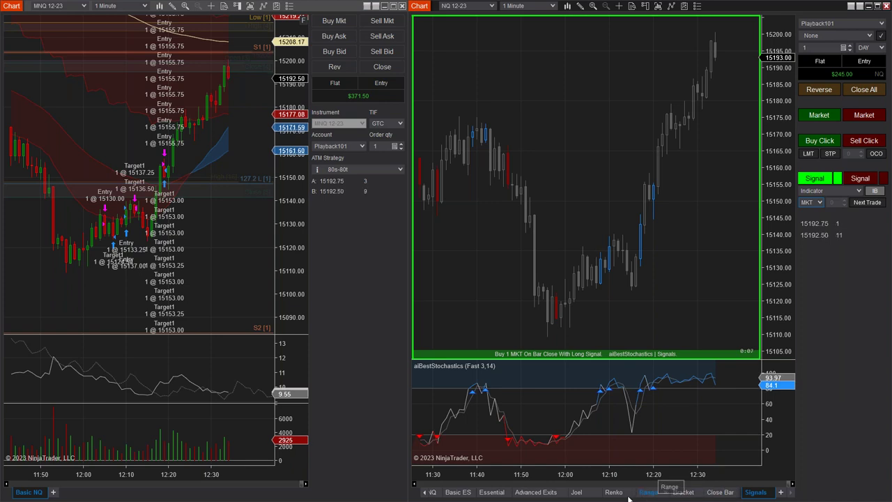
- On the Advanced Exits chart, lower the Fixed Tick trailing stop value to 24 and raise it through 35 back to 40
click(552, 493)
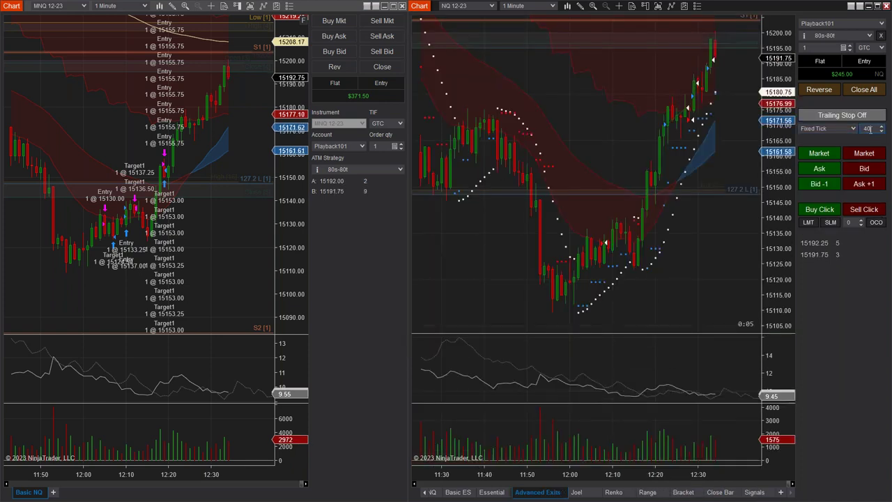
click(868, 129)
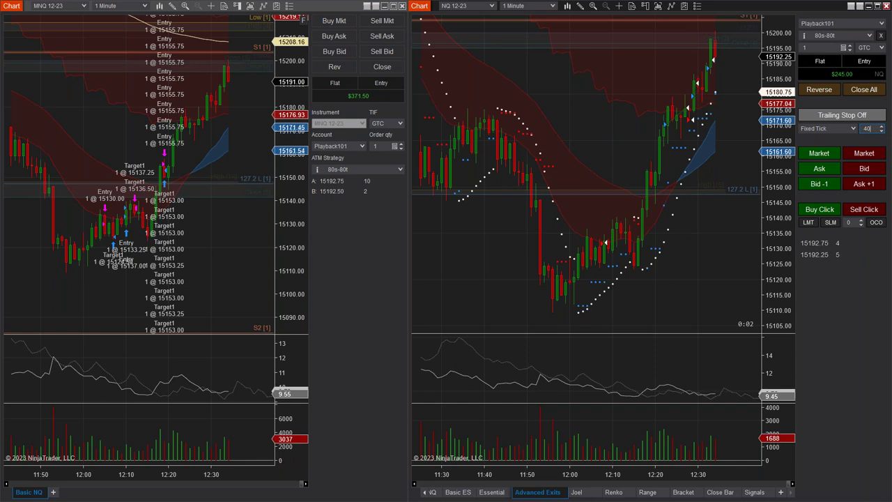
click(882, 132)
click(882, 132)
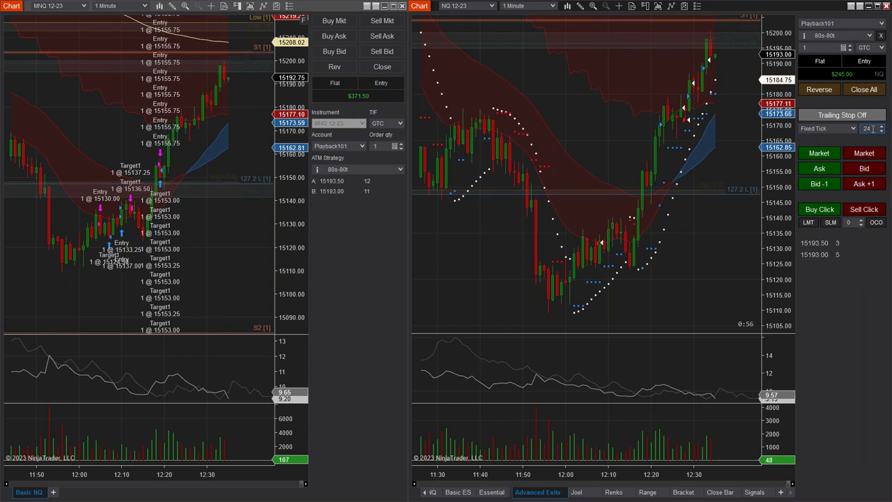
double_click(868, 128)
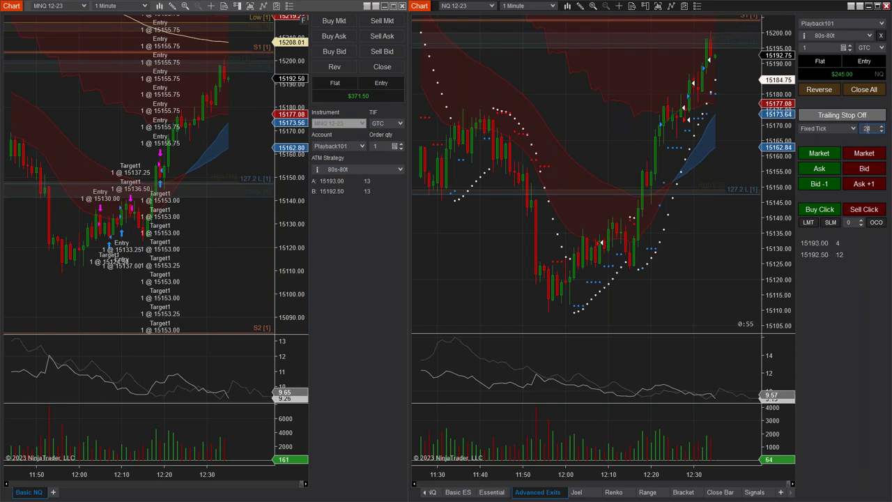
text(31)
click(882, 127)
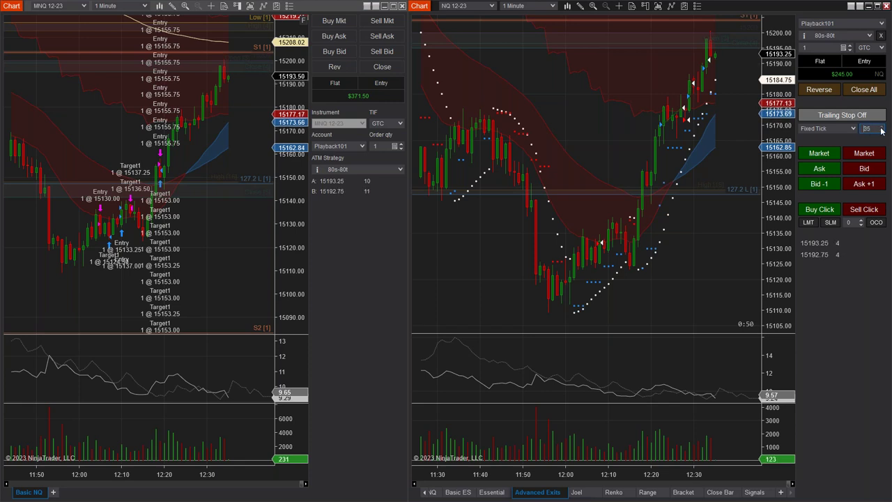
click(882, 127)
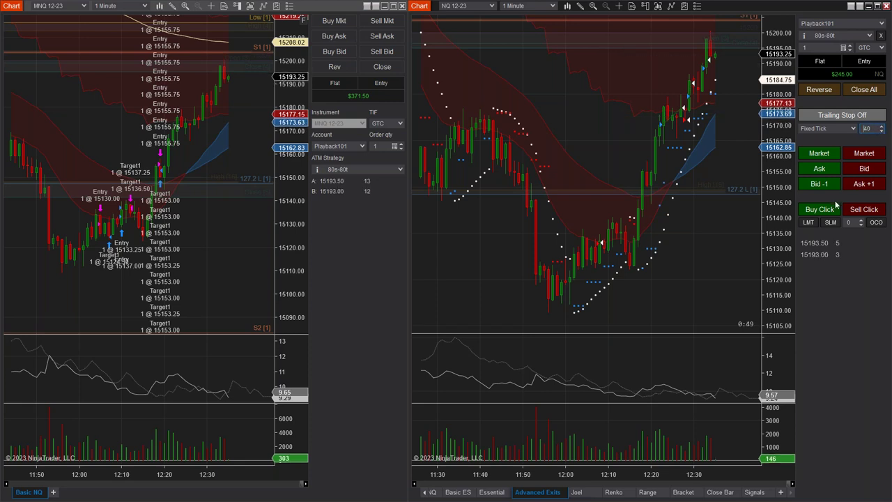
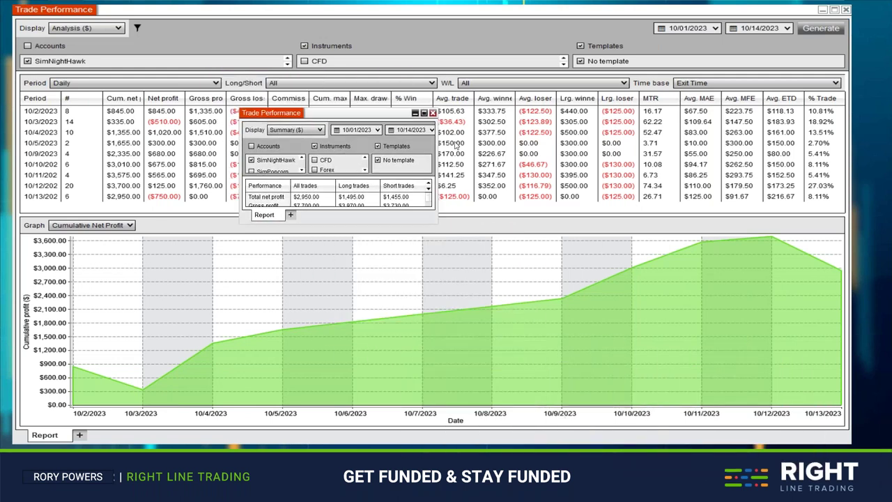
- Examine the SimNightHawk performance summary at full size, restore its window and move it aside
click(424, 113)
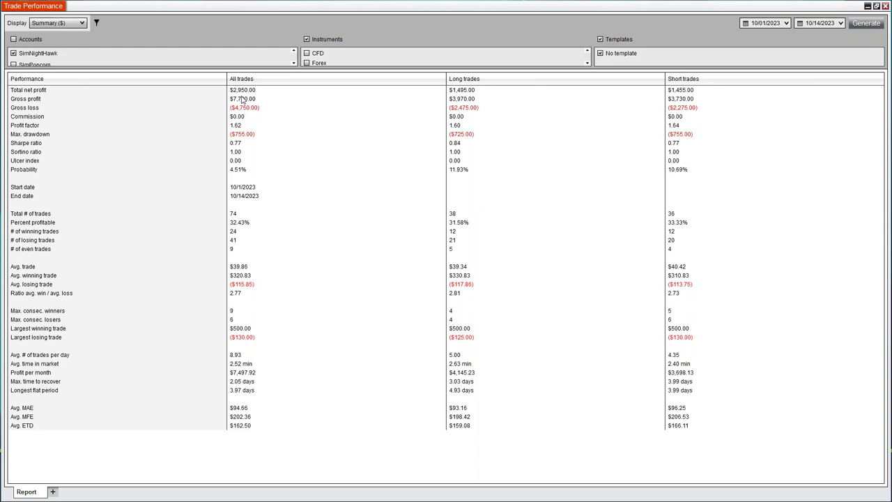
click(877, 6)
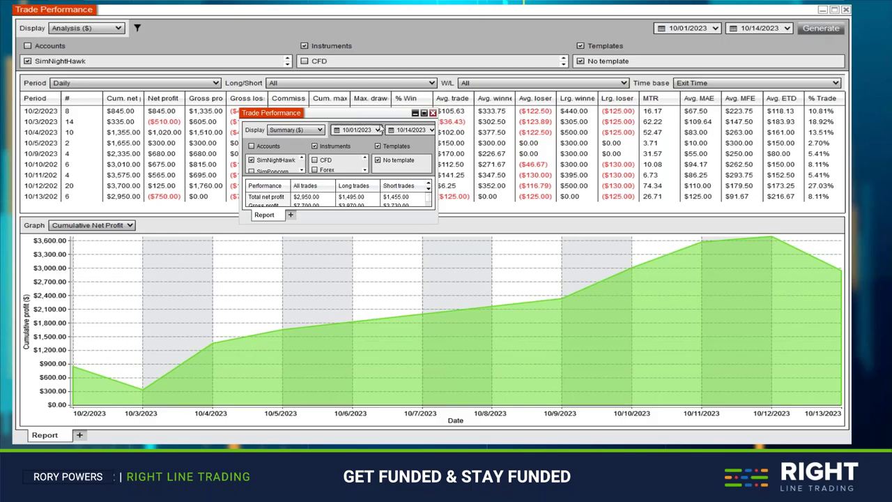
drag(381, 120, 430, 155)
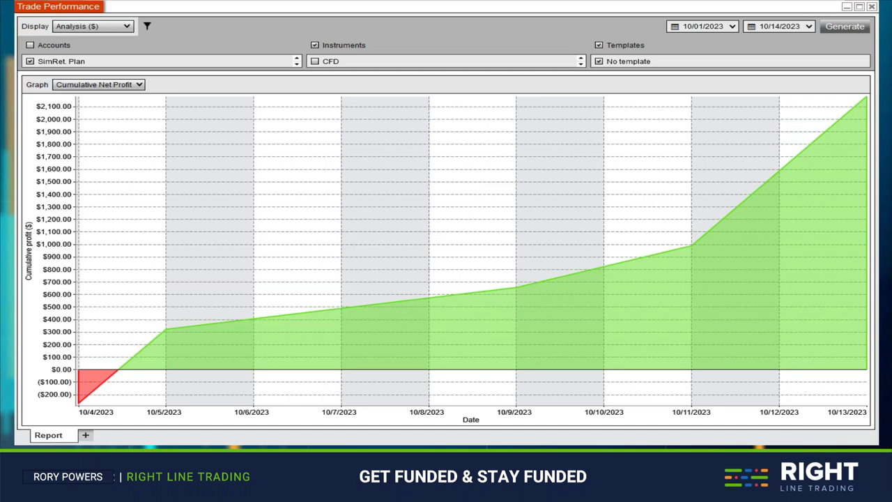
- Bring in the SimRet. Plan trade performance window, enlarge it and display its Analysis report
drag(889, 296, 151, 76)
drag(321, 170, 816, 377)
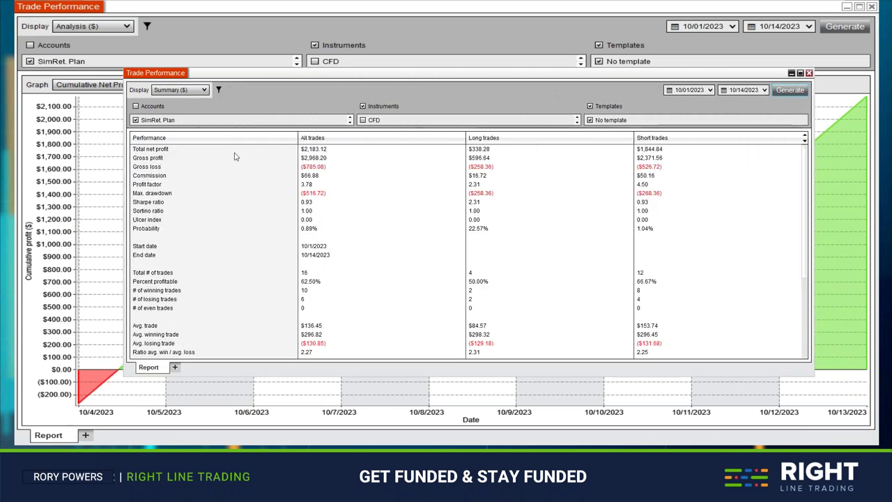
click(201, 90)
click(178, 109)
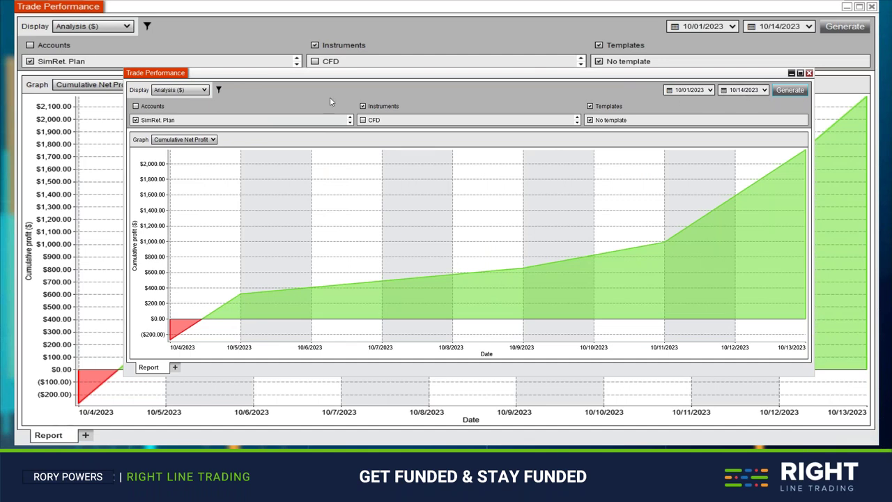
- Return the SimRet. Plan report to Summary, examine the total number of trades and shrink the window
click(180, 90)
click(179, 98)
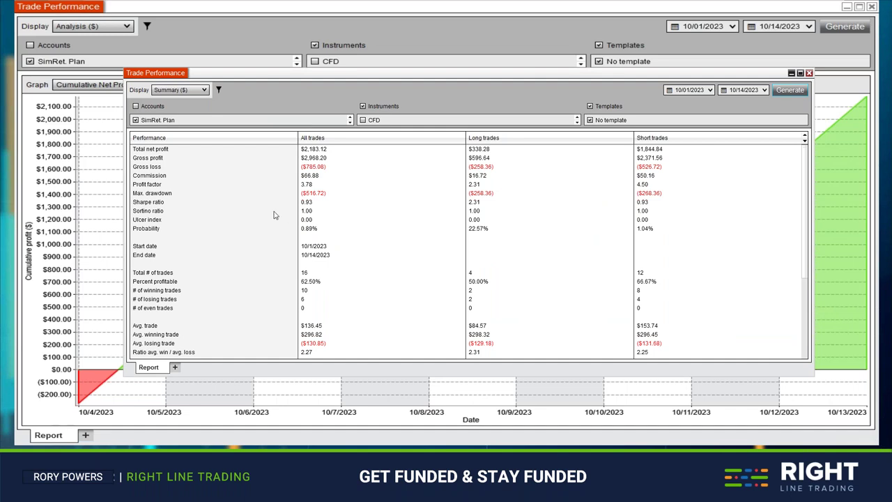
click(301, 274)
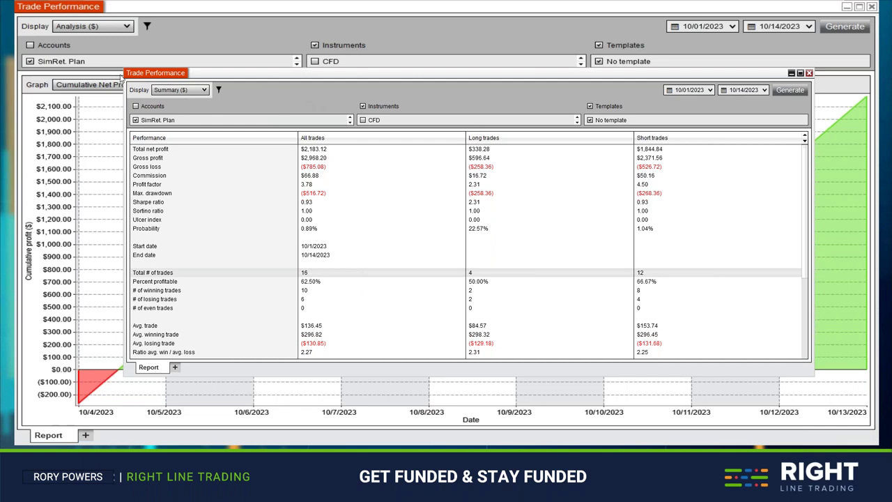
drag(125, 68, 624, 241)
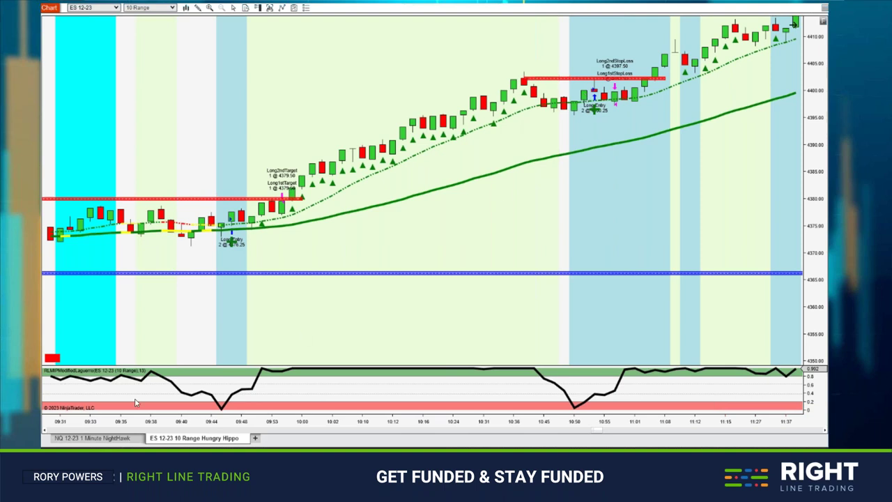
- Bring in the SimHungry Hippo trade performance report, maximize it and display its Summary
key(alt+Tab)
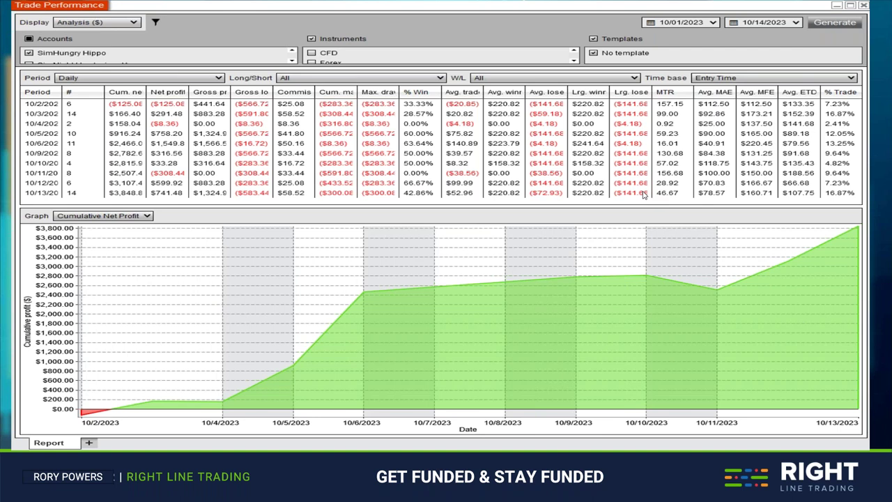
drag(788, 292, 245, 141)
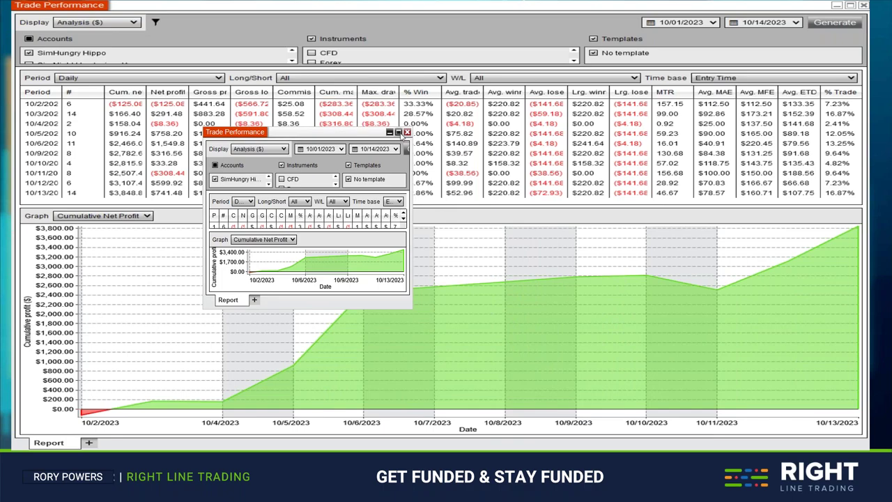
click(398, 132)
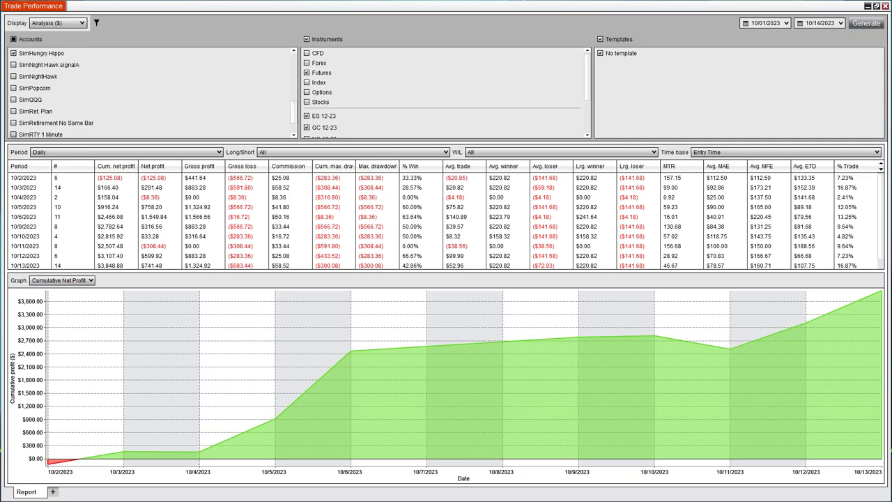
click(70, 24)
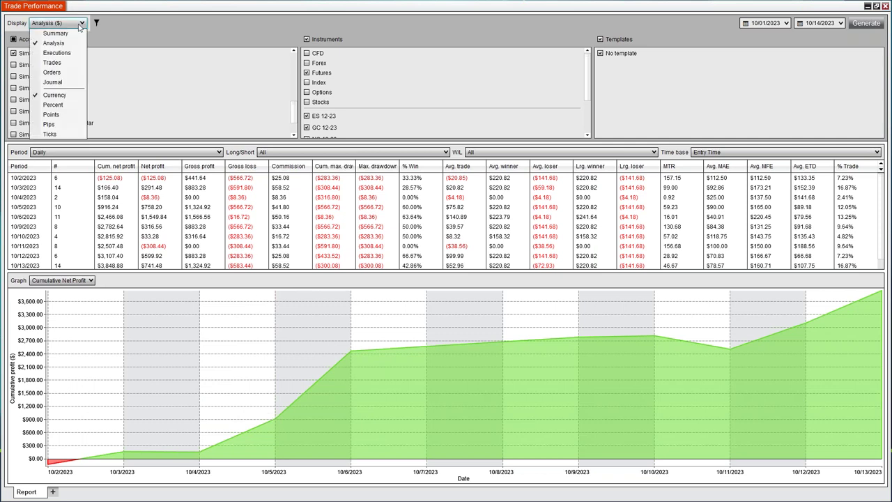
click(44, 33)
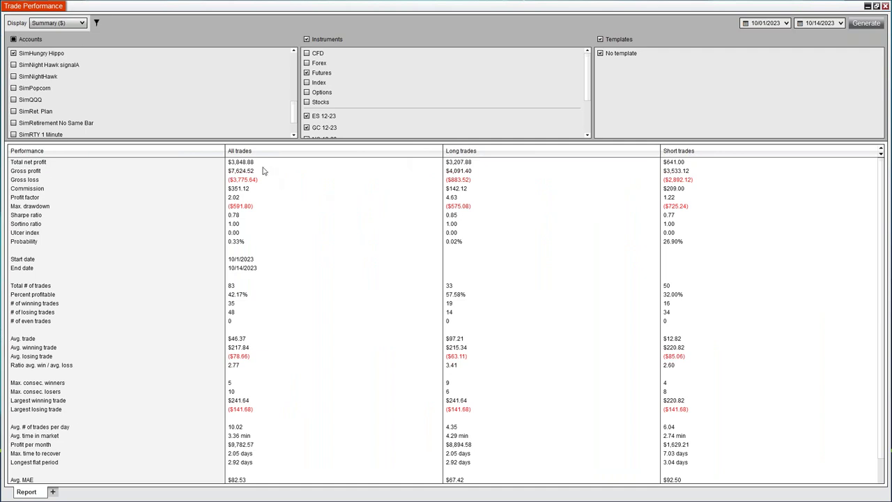
- Examine the average winning and losing trades for SimHungry Hippo, restore the report window and move it aside
click(241, 349)
click(245, 359)
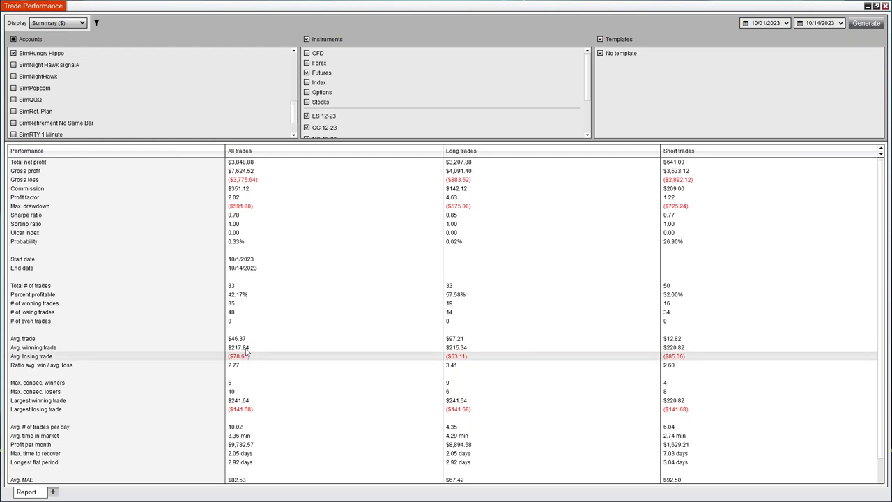
click(876, 6)
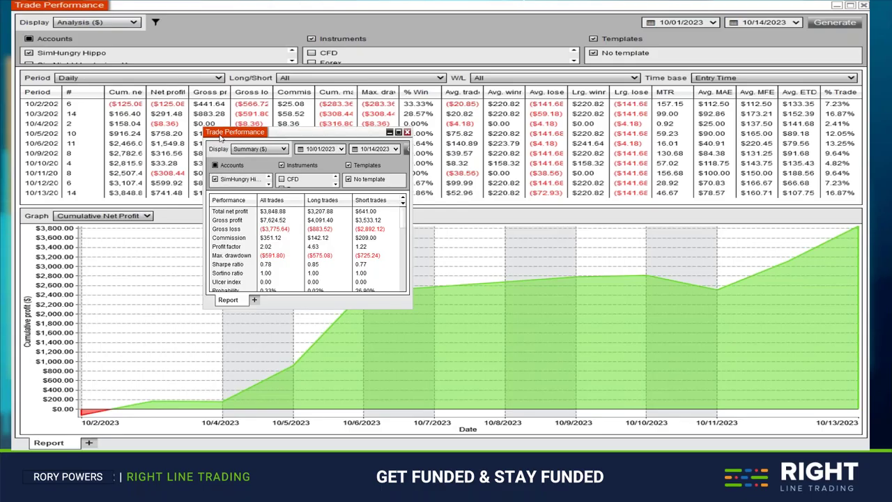
drag(221, 137, 265, 159)
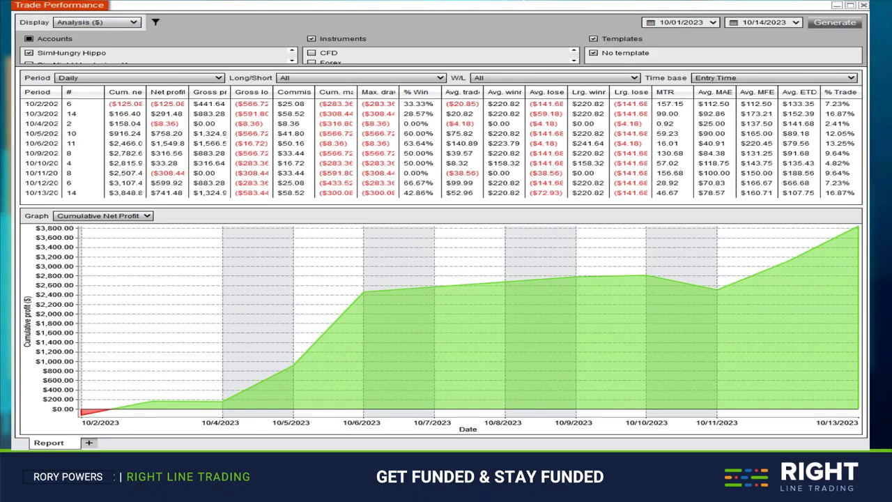